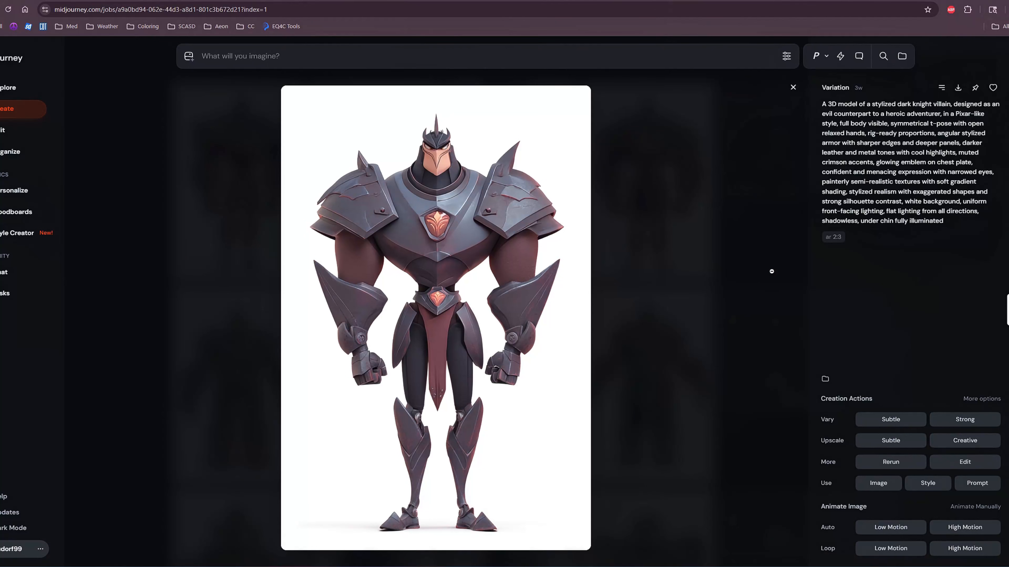
Browse the generated dark knight villain and orc warrior image variations
key(Right)
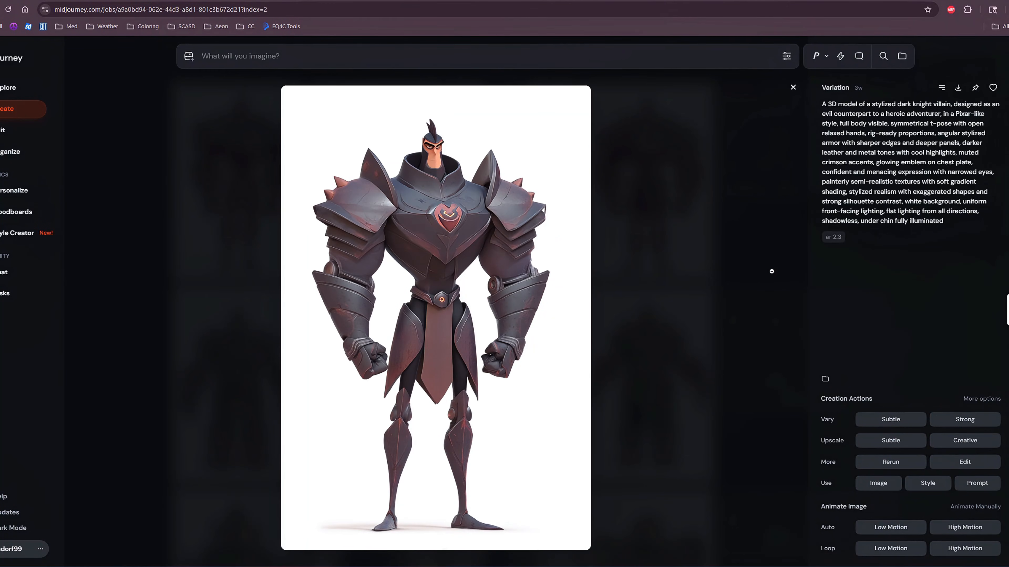
key(Right)
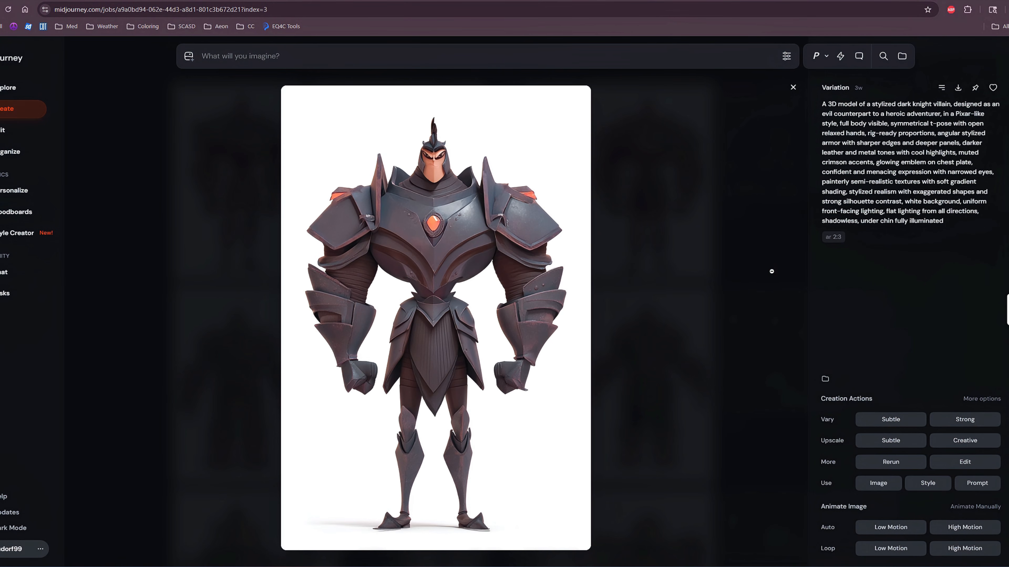
key(Right)
key(Right)
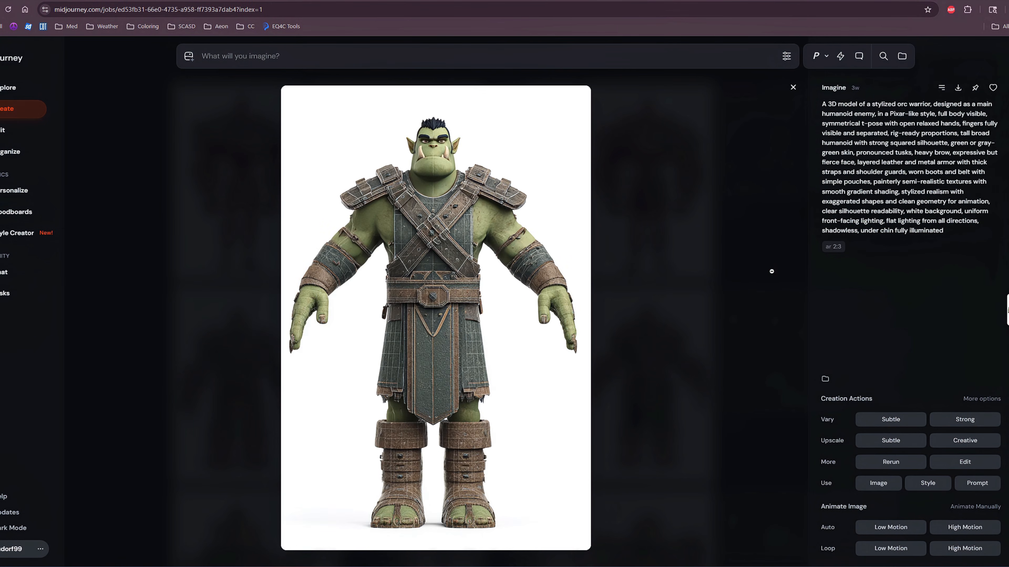
key(Right)
key(Right)
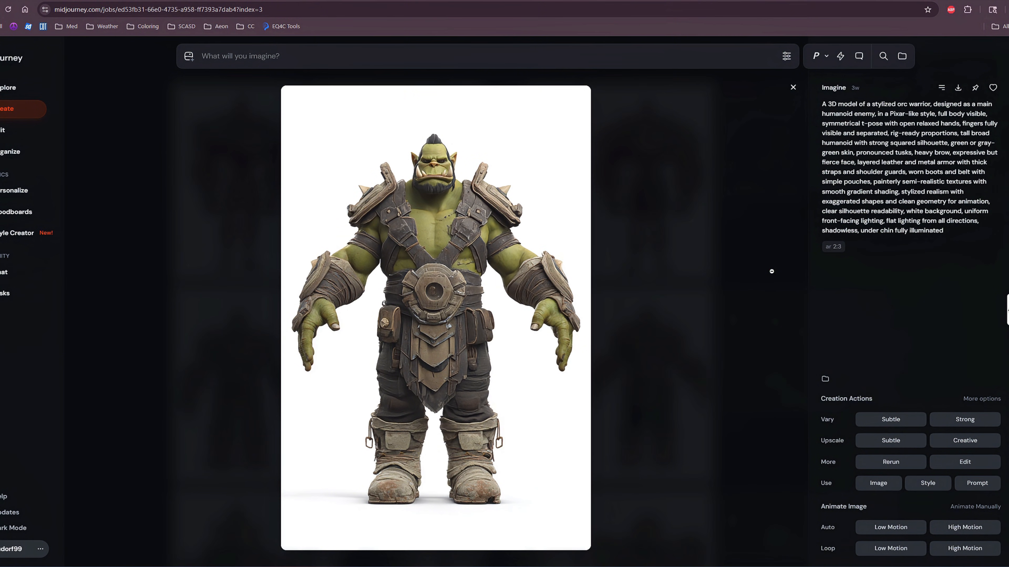
key(Right)
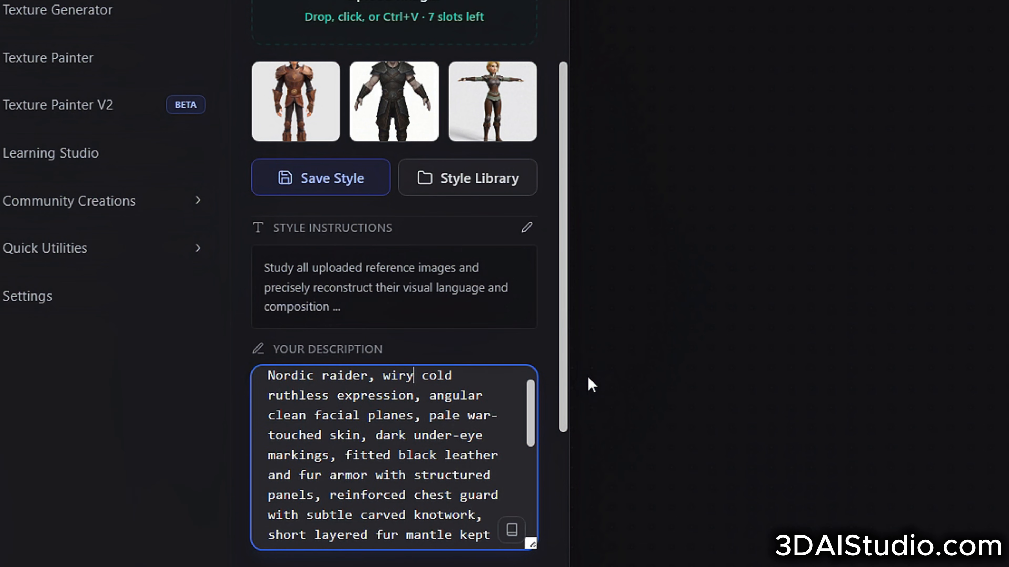
Edit the Nordic raider description to make him wiry and thin, replacing "cold ruthless" with "mischievous" before "expression"
text(and thin,)
drag(268, 396, 347, 398)
key(BackSpace)
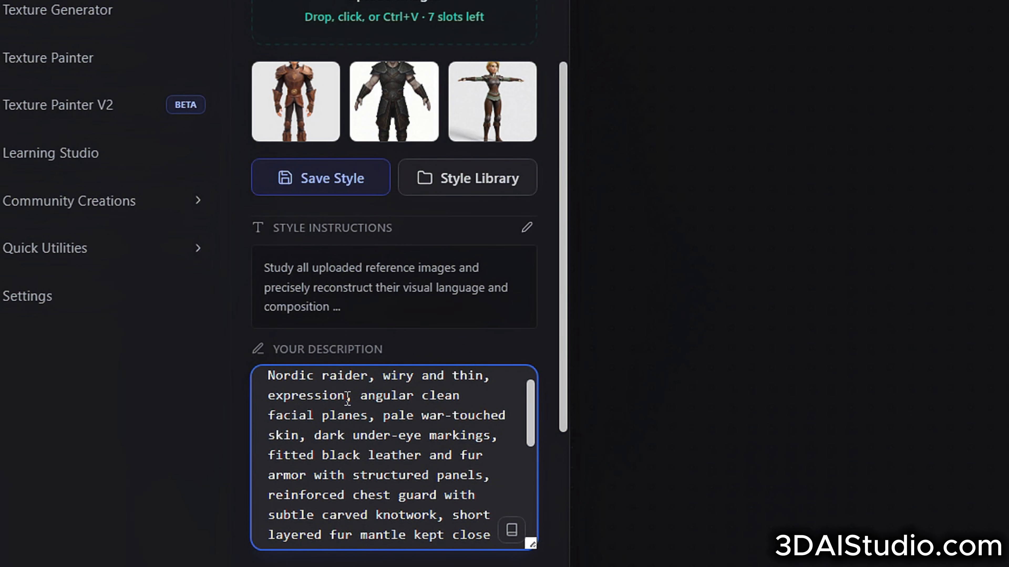
text(mischevi)
key(BackSpace)
key(BackSpace)
key(BackSpace)
text(ivous)
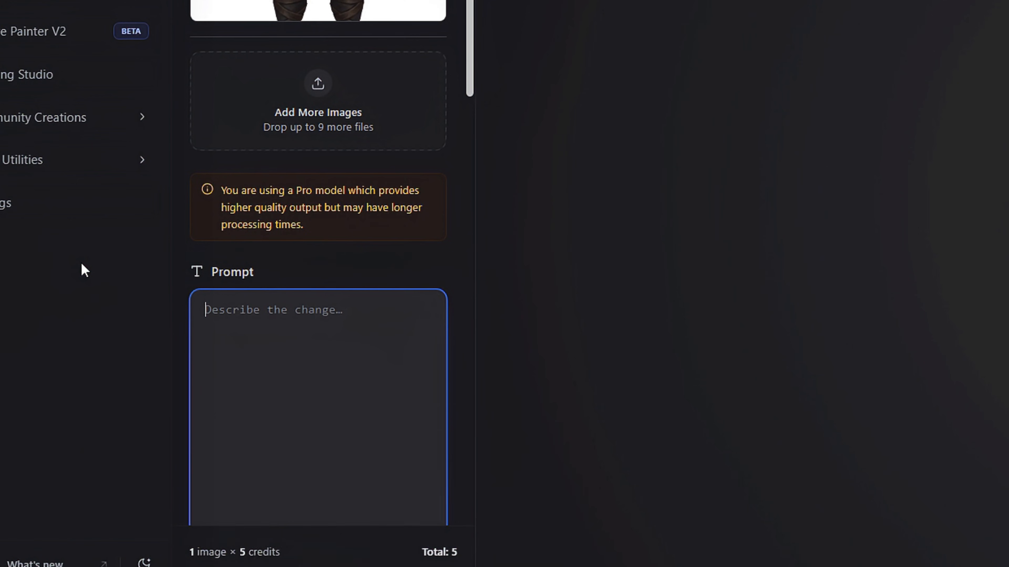
Enter the edit prompt "Remove the long braids, and pin in his hair. Remove the cloak"
text(Remove the long braids, and pin in his hair. Remove teh)
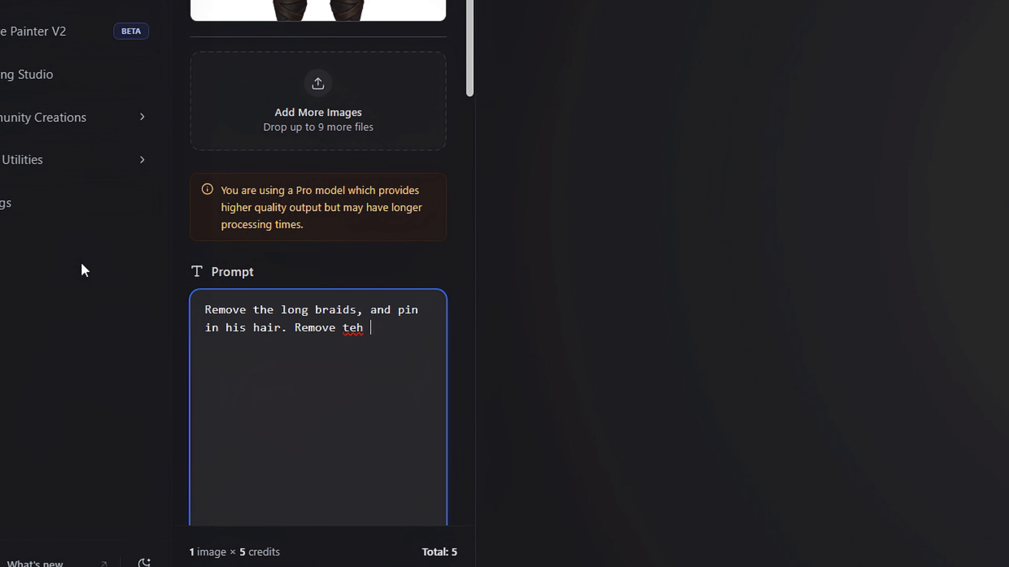
key(BackSpace)
key(BackSpace)
key(BackSpace)
key(BackSpace)
text(the cloak)
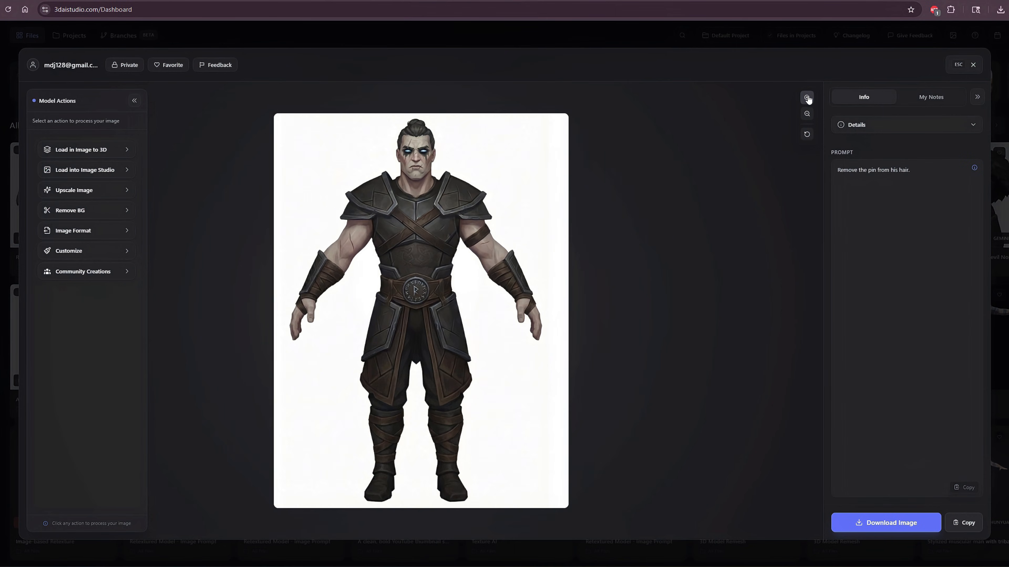
Zoom in on the edited raider image, and generate a Convert Anything image from the uploaded full-body photo with Nano Banana Pro
click(807, 98)
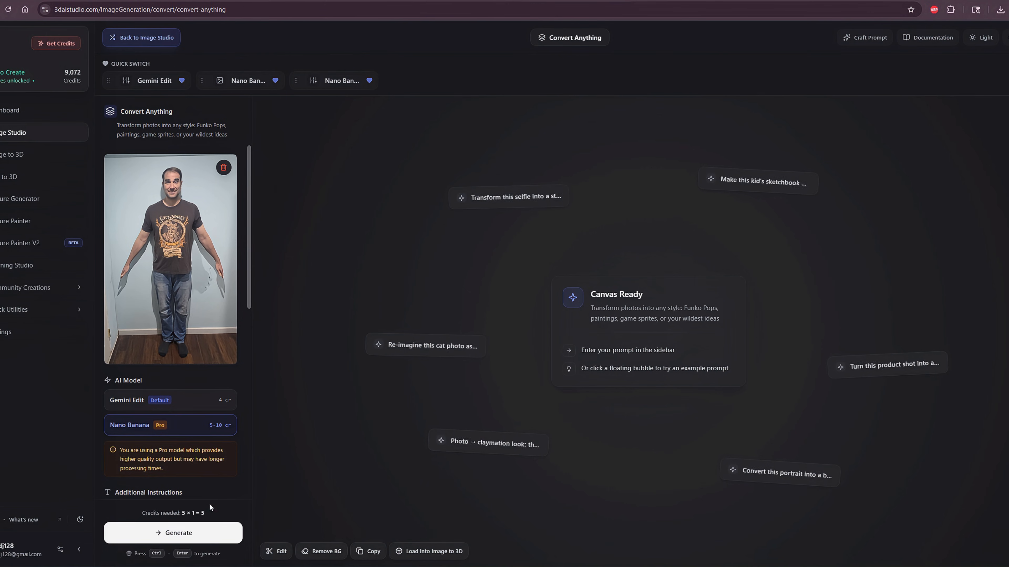
click(192, 533)
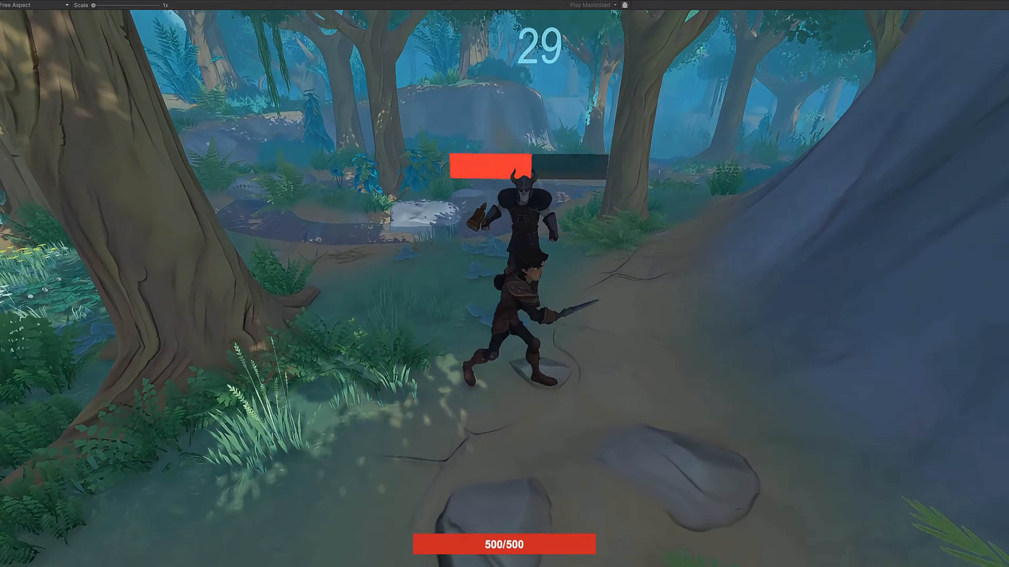
key(s)
key(w)
key(w)
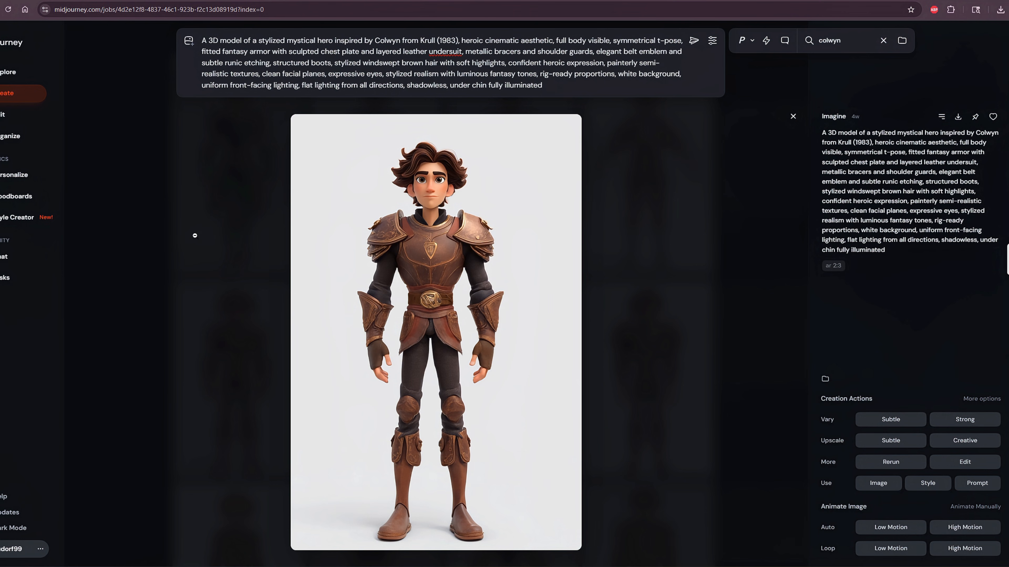
Switch to 3D AI Studio's Image Studio, and review the Convert, Image Reference and Style Reference category descriptions
click(68, 1)
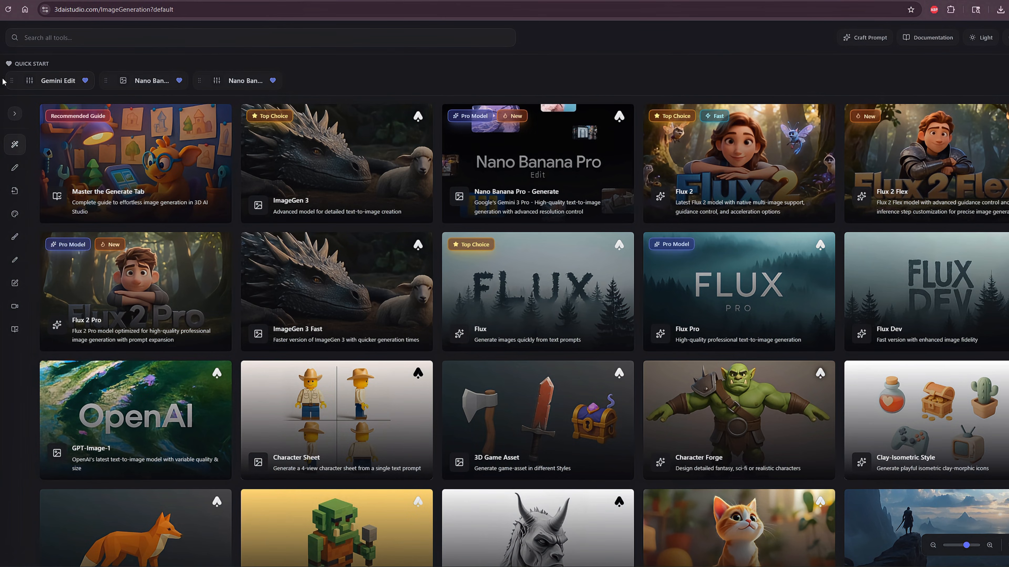
click(15, 114)
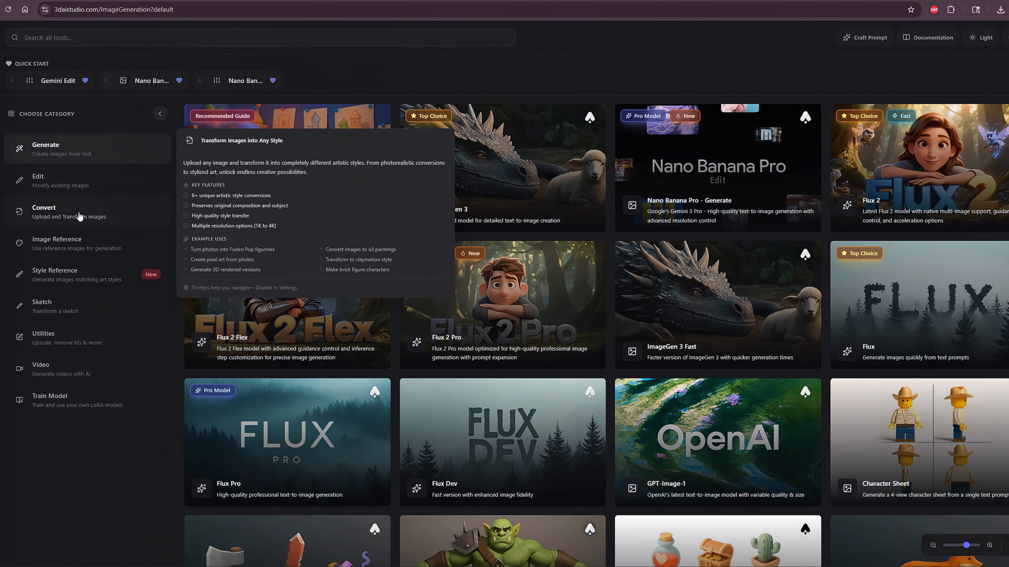
mouse_move(76, 245)
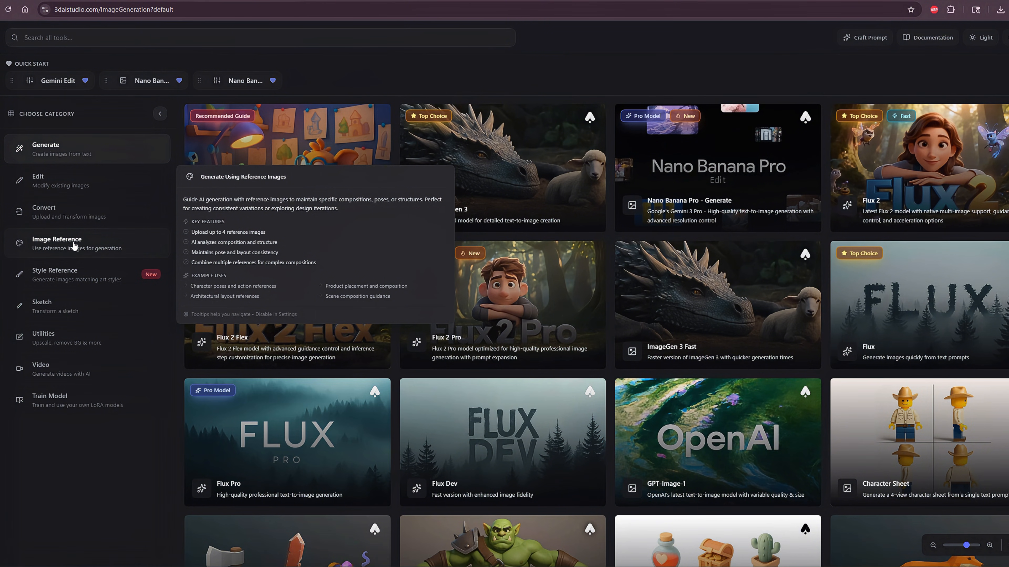
mouse_move(69, 277)
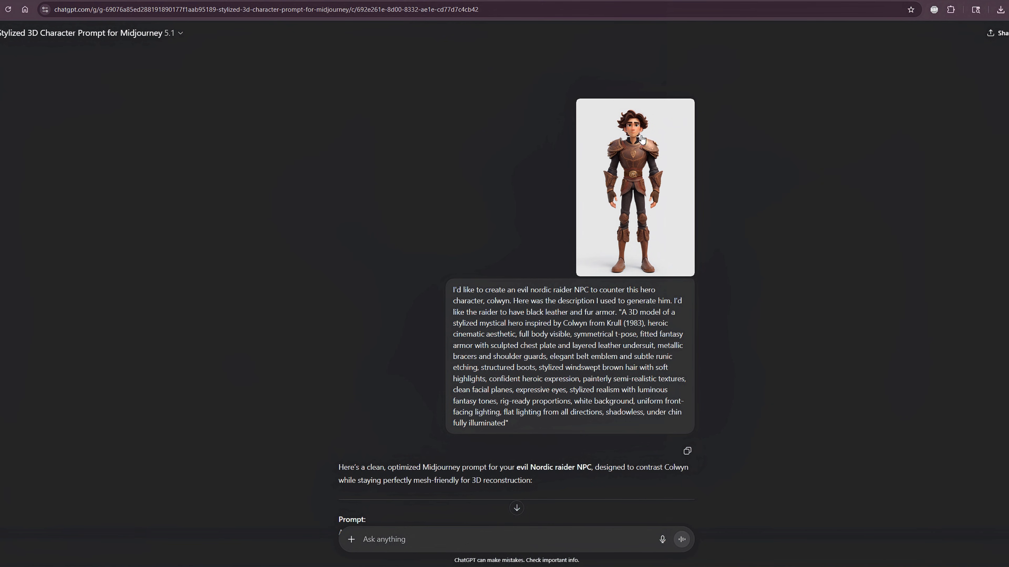
Review the Nordic raider request in ChatGPT, and copy the prompt from its reply without the aspect ratio parameter
drag(453, 290, 530, 308)
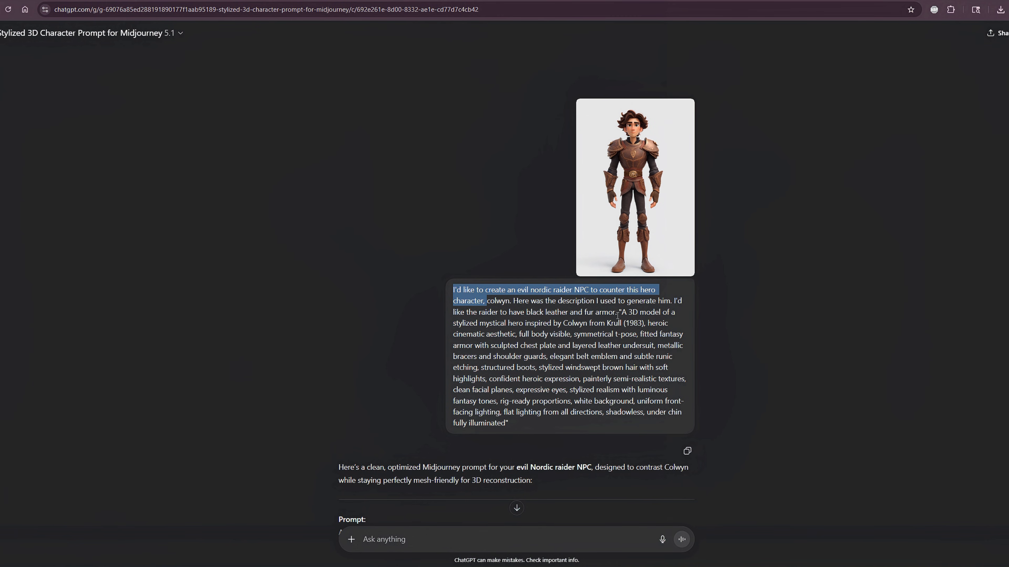
drag(621, 312, 515, 427)
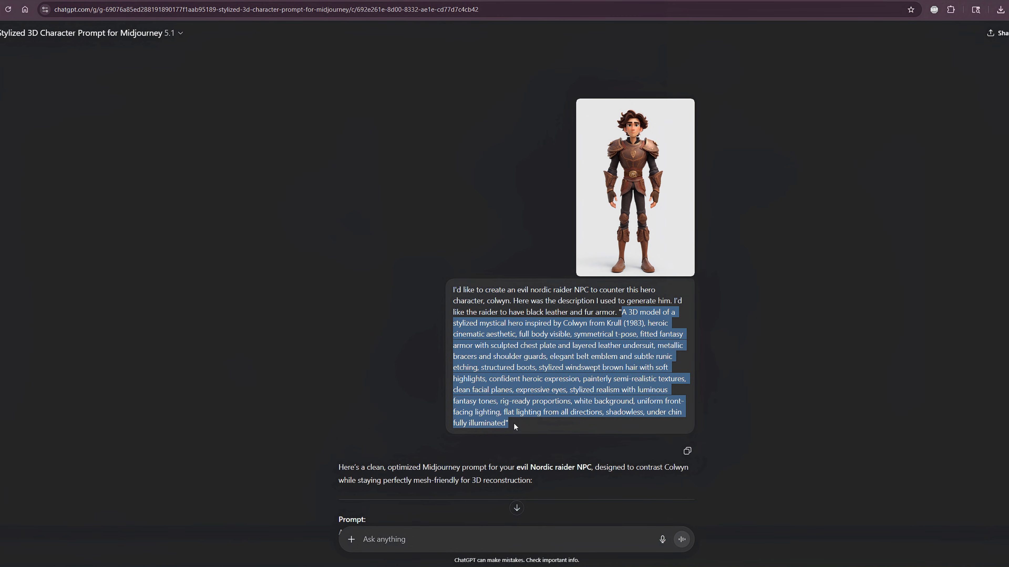
scroll(566, 365, down, 5)
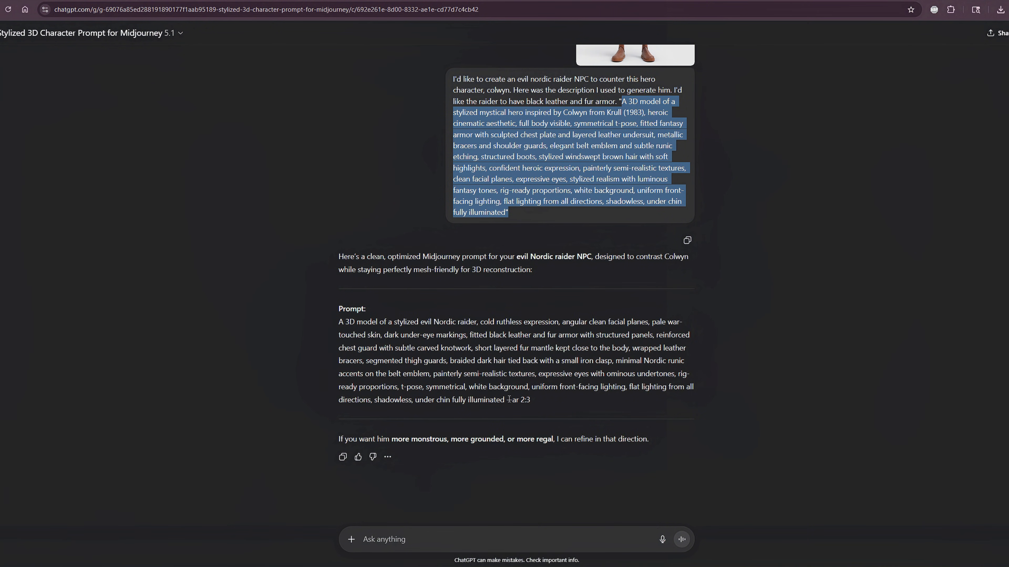
drag(506, 399, 339, 322)
click(508, 409)
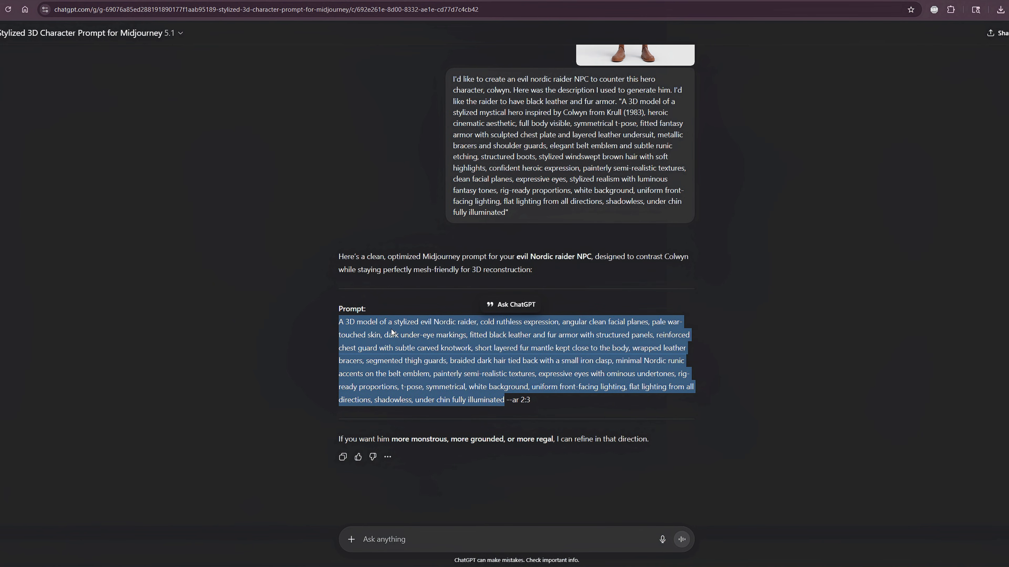
right_click(393, 333)
click(410, 340)
Switch to 3D AI Studio, open Nano Banana Pro - Generate, and paste the copied Nordic raider prompt
click(178, 0)
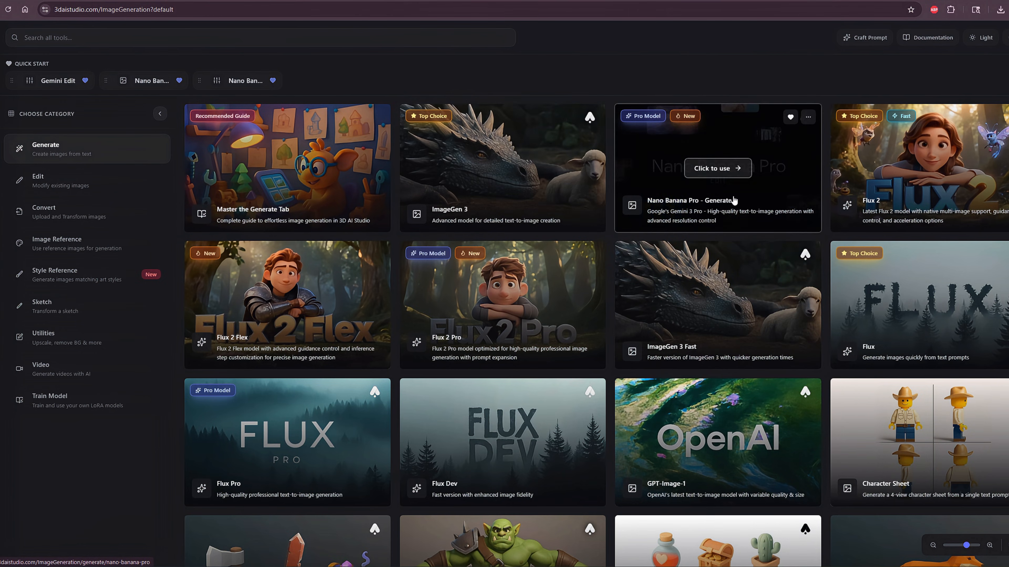
click(721, 175)
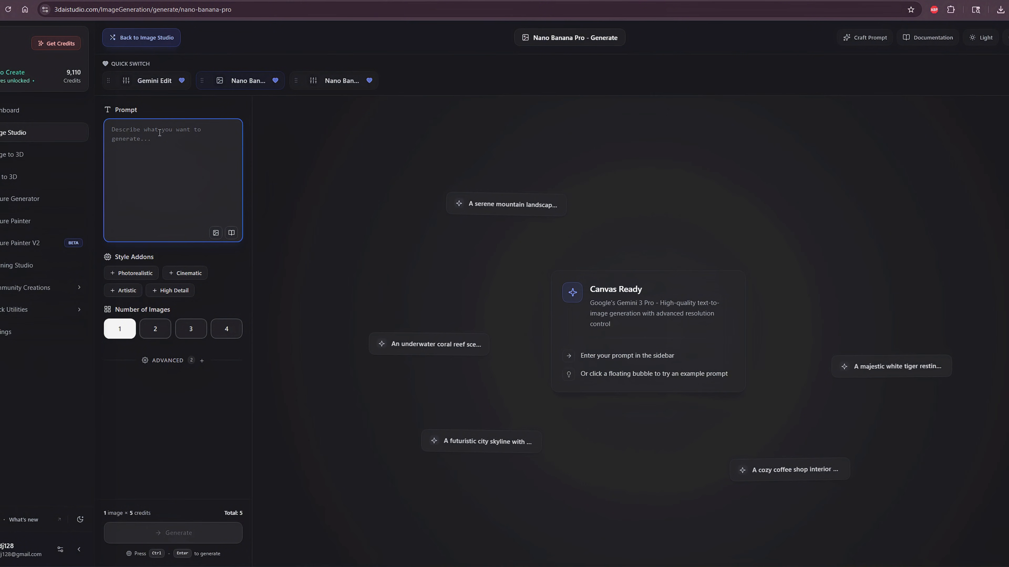
key(ctrl+v)
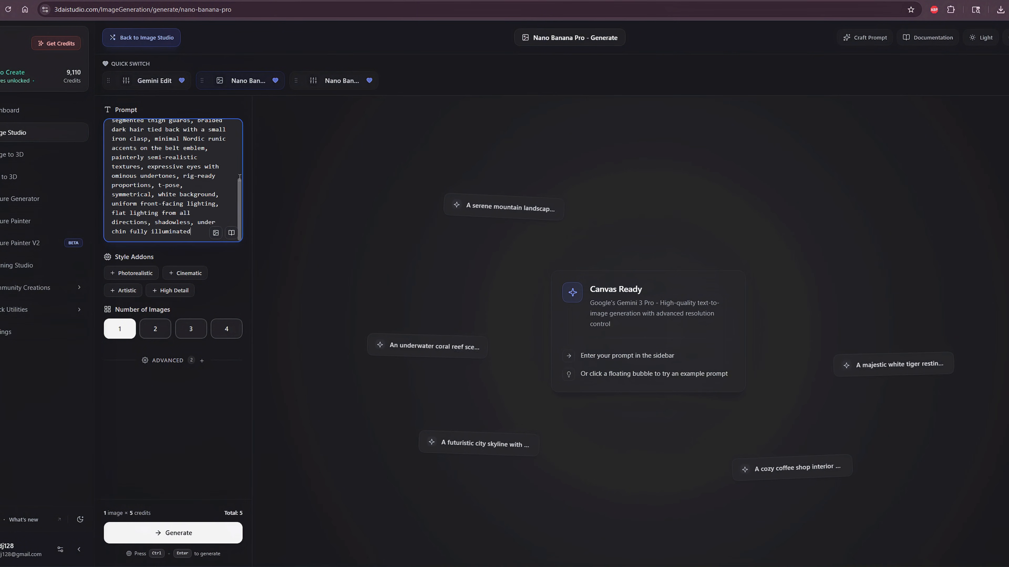
drag(240, 208, 233, 151)
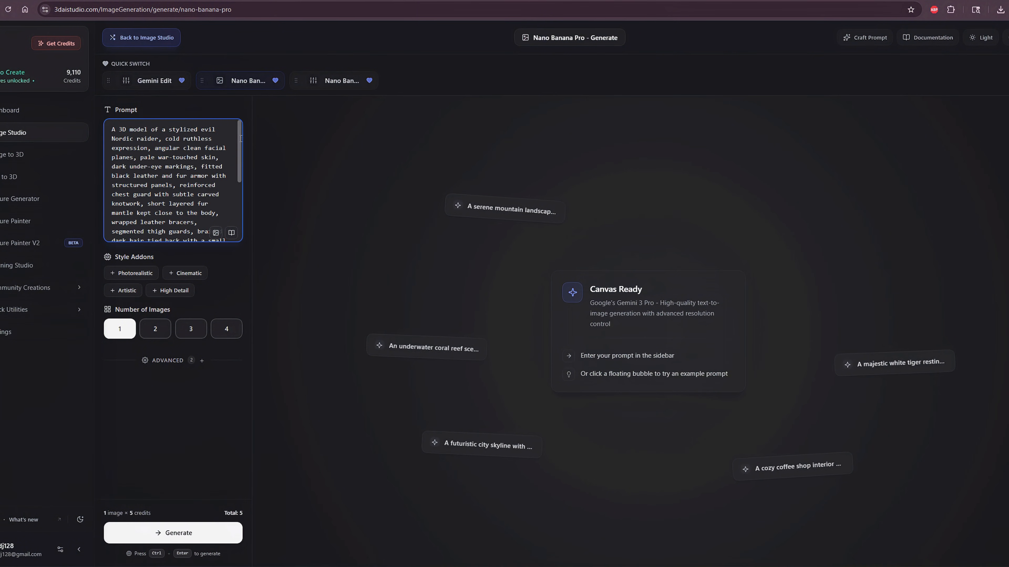
scroll(233, 179, down, 4)
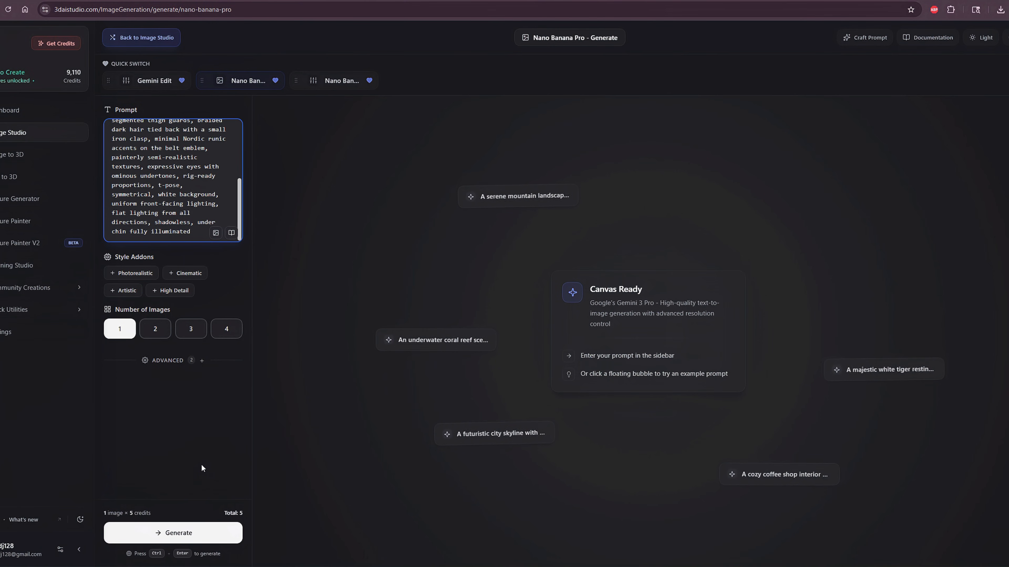
Generate one raider image at 2K resolution with the Photo Portrait (2:3) aspect ratio
click(201, 362)
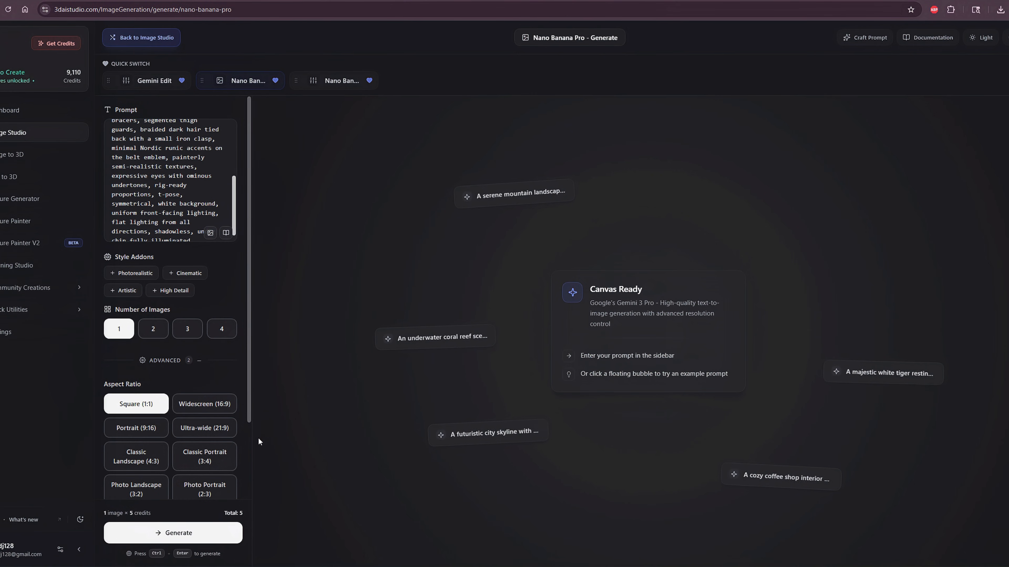
drag(259, 439, 255, 447)
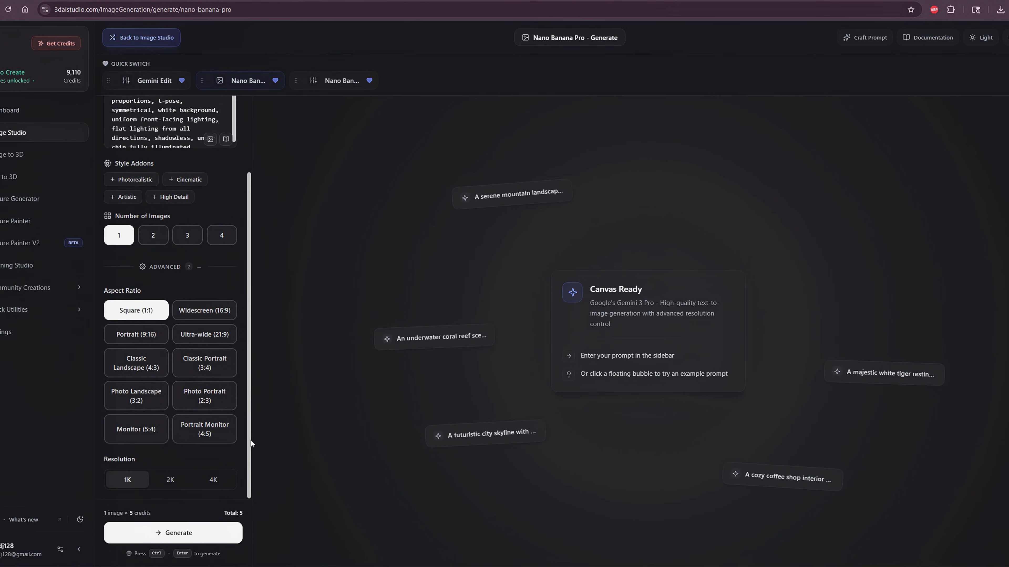
click(172, 481)
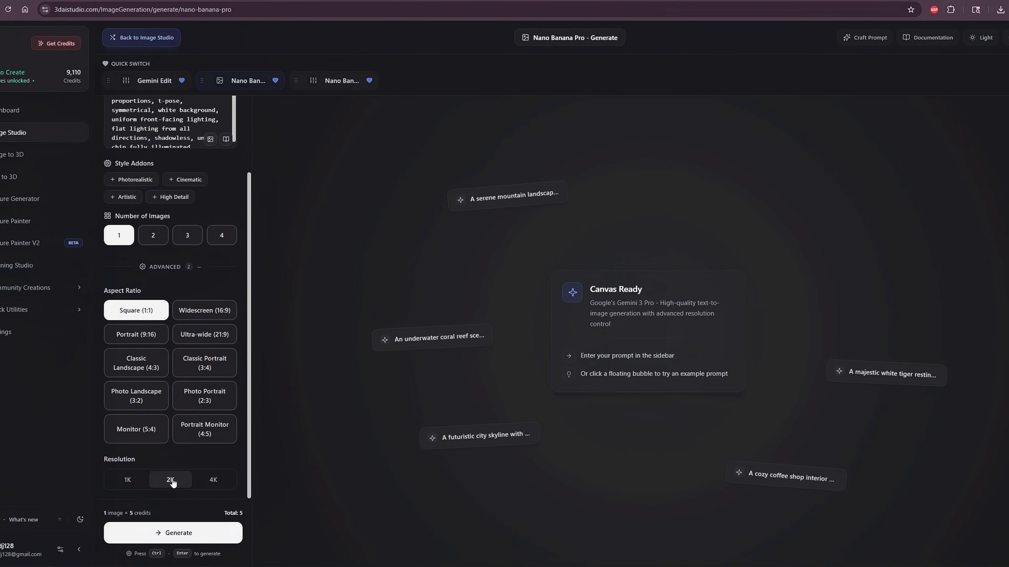
click(203, 400)
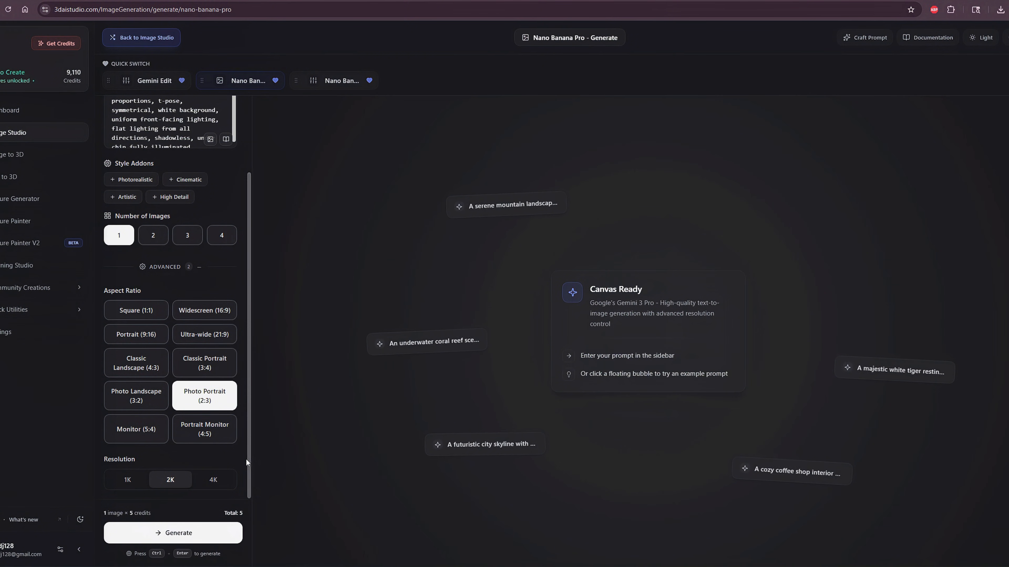
click(179, 534)
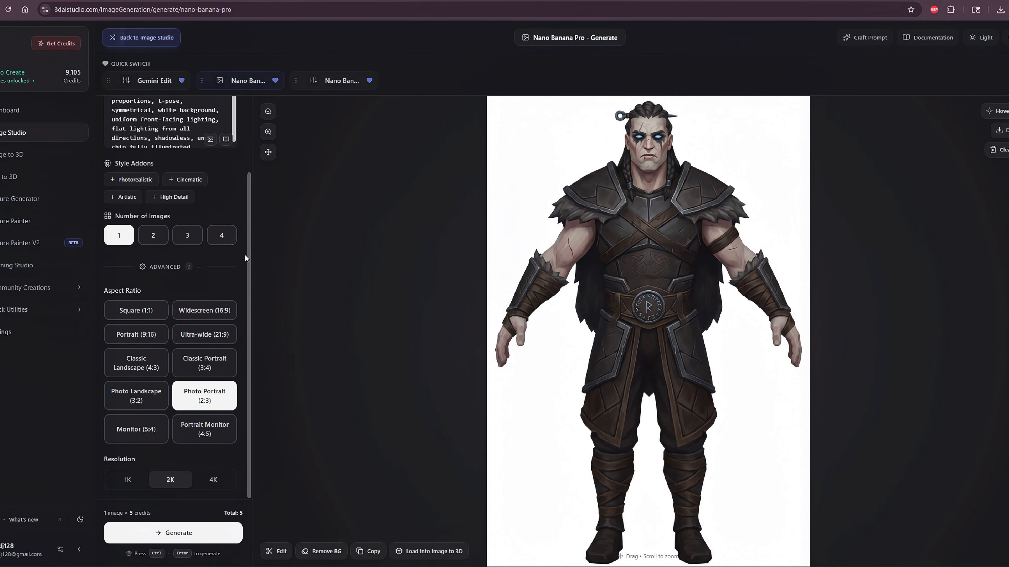
Review the raider prompt from its beginning alongside the generated image
scroll(244, 254, up, 2)
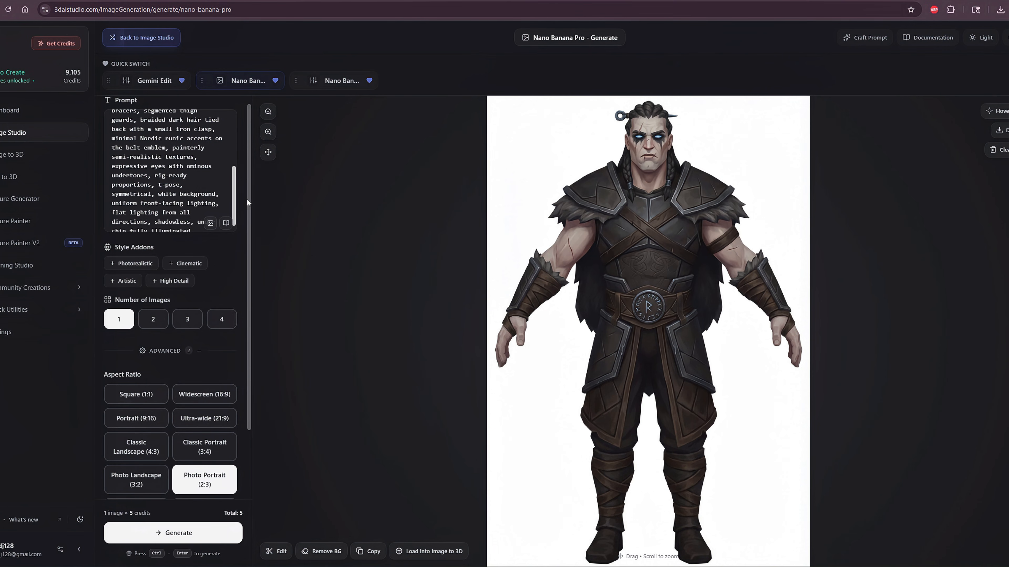
scroll(247, 197, up, 1)
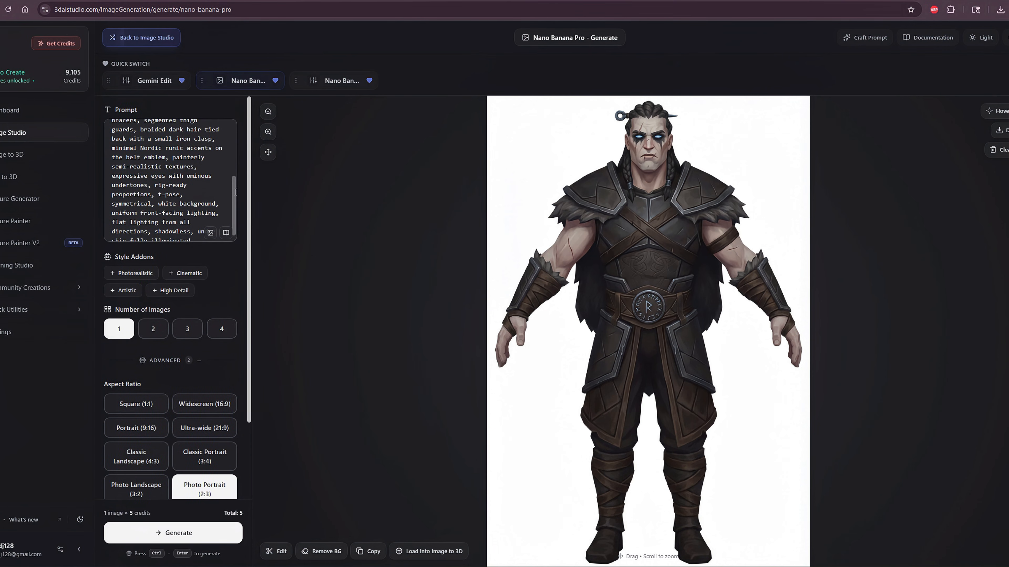
drag(234, 188, 239, 111)
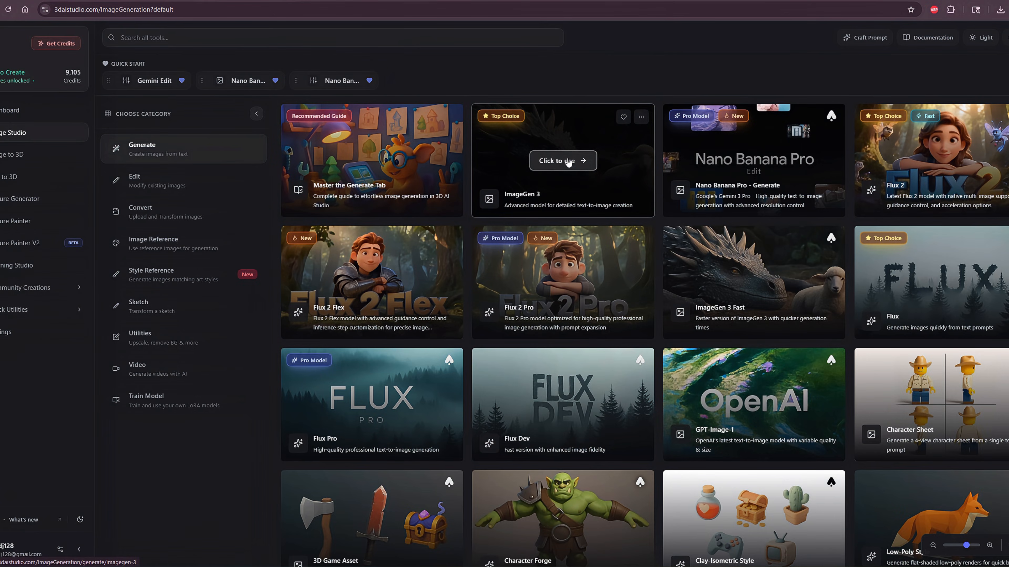
Open the ImageGen 3 generator with the raider prompt, and set its aspect ratio to Classic Portrait (3:4)
click(569, 162)
drag(240, 194, 244, 314)
click(201, 428)
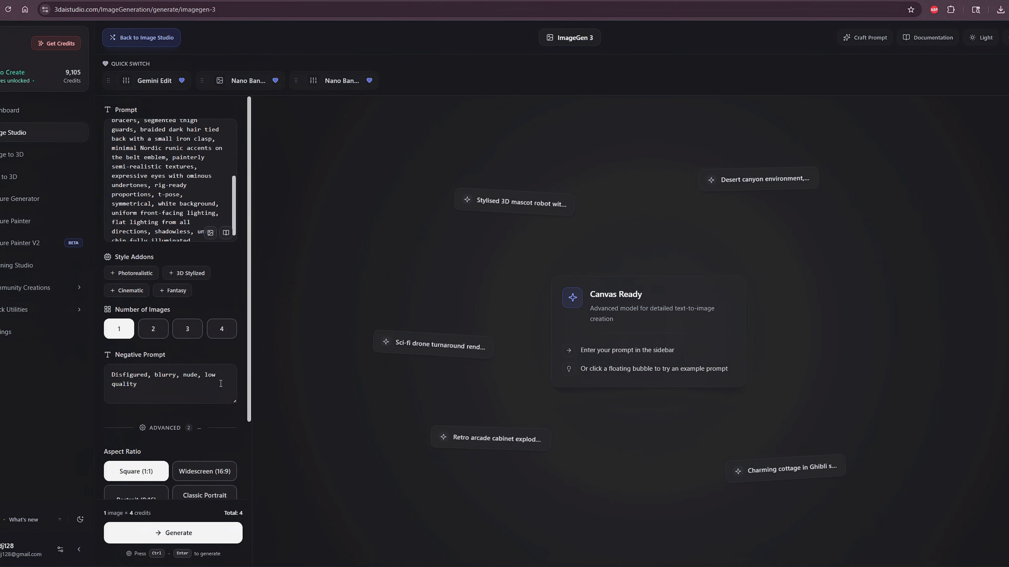
scroll(235, 441, down, 2)
click(206, 406)
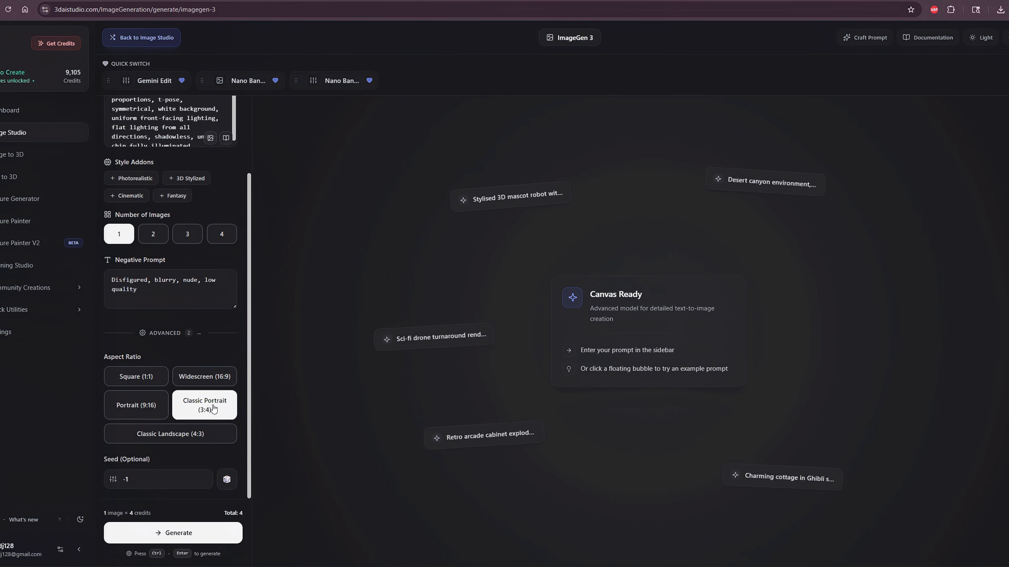
Generate the Nordic raider image with ImageGen 3 and examine the whole figure
scroll(249, 345, up, 2)
scroll(223, 477, down, 2)
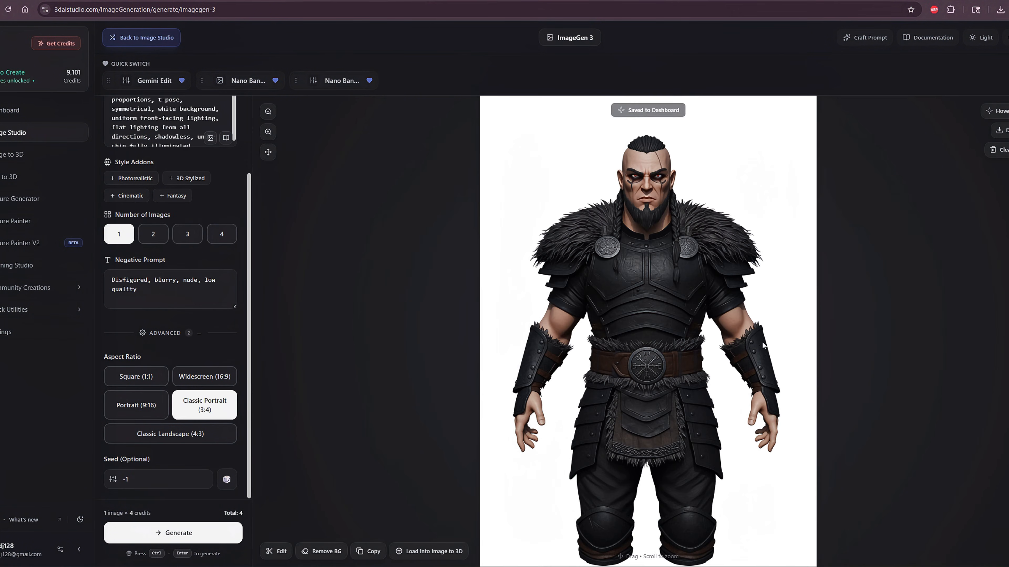
scroll(747, 412, down, 3)
scroll(747, 411, up, 2)
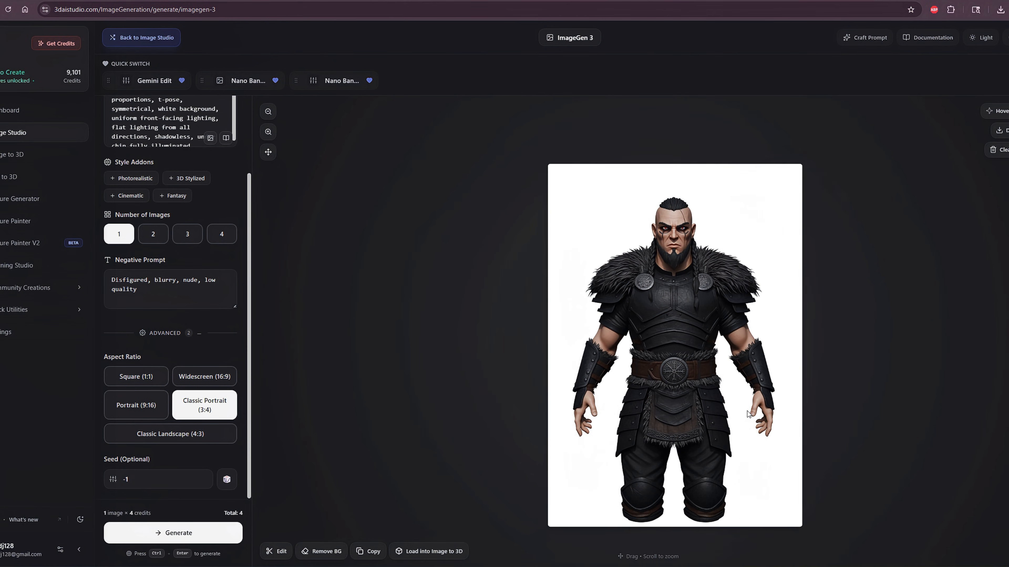
scroll(747, 412, up, 1)
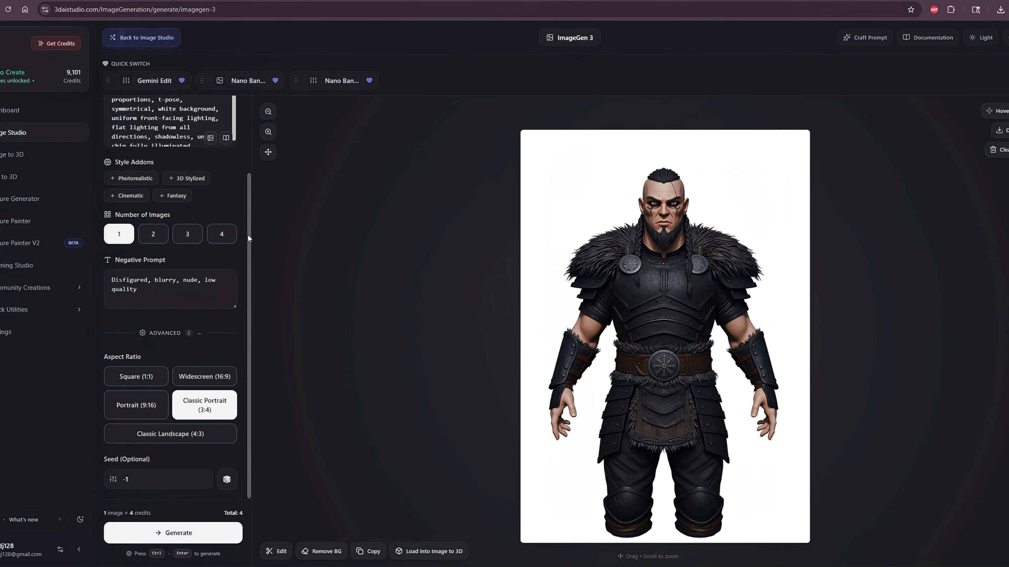
scroll(244, 218, up, 3)
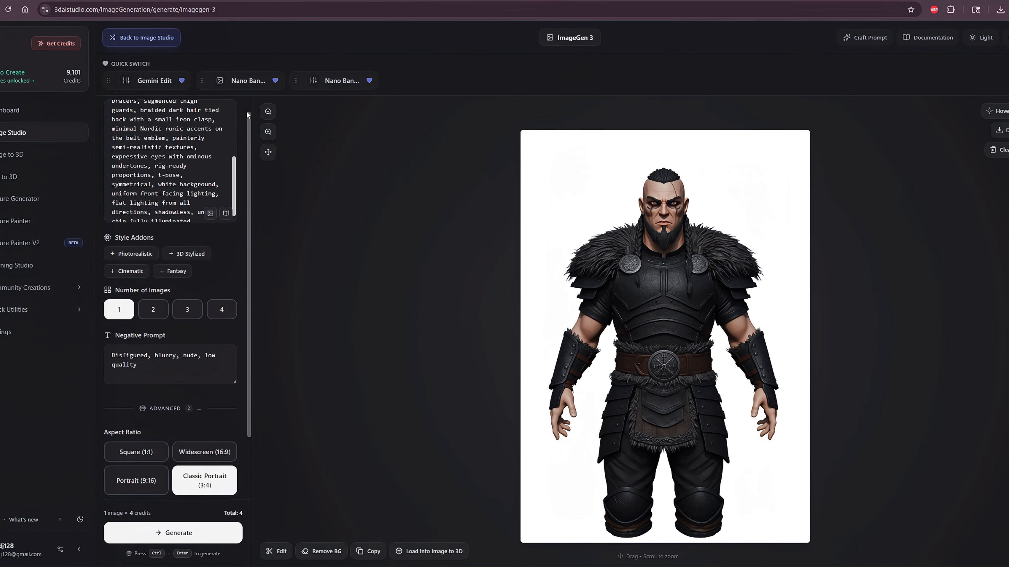
Open the Flux 2 Pro generator, set the image size to Portrait 4:3 (768x1024), and generate the raider image
click(28, 137)
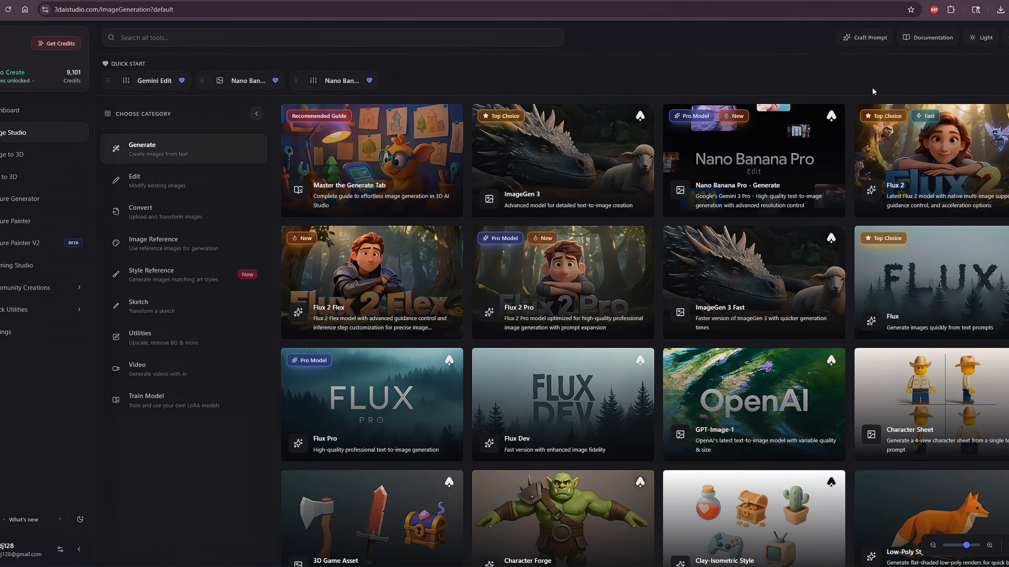
click(559, 284)
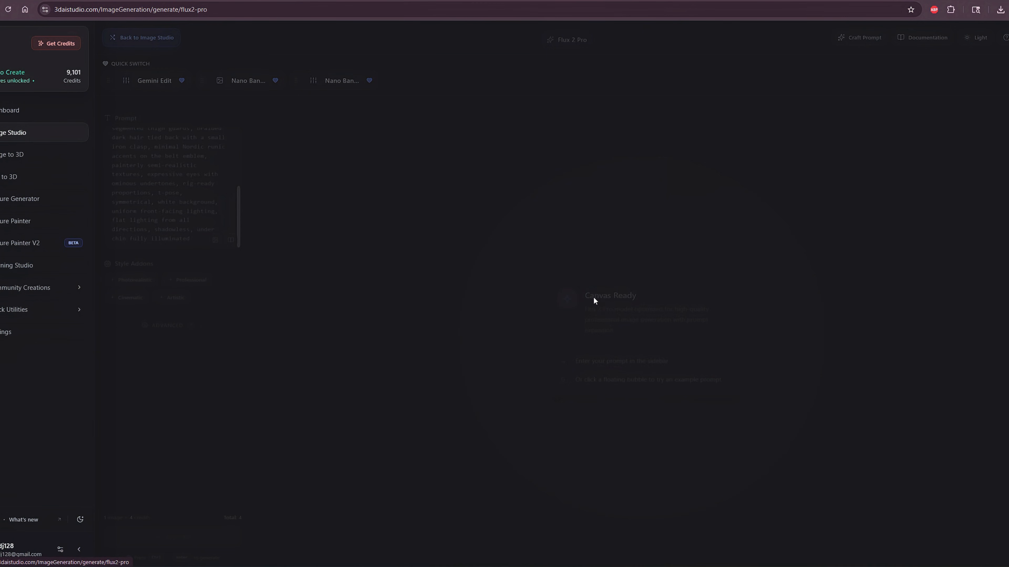
scroll(214, 356, down, 2)
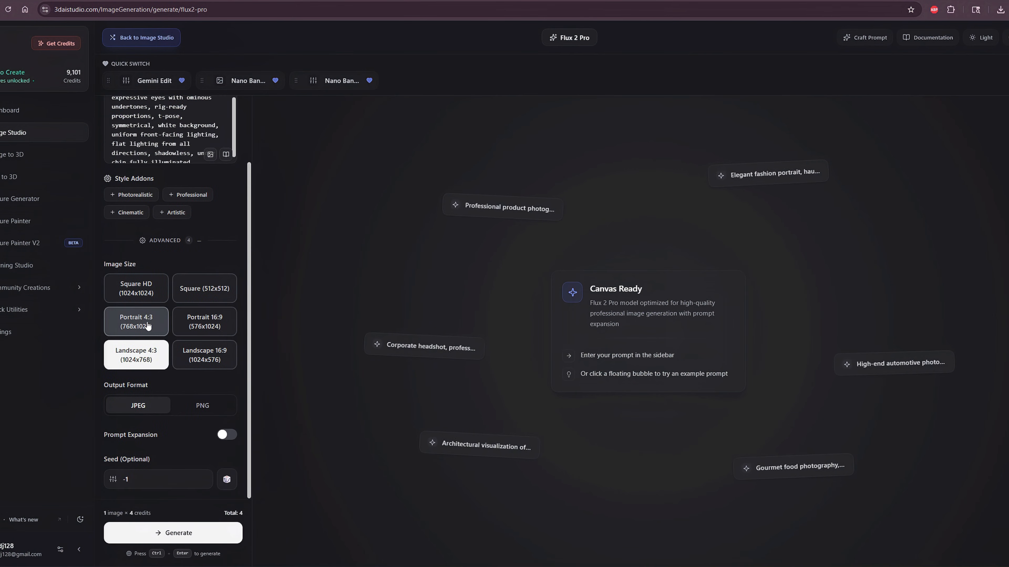
click(135, 322)
scroll(159, 378, up, 2)
key(ctrl+Return)
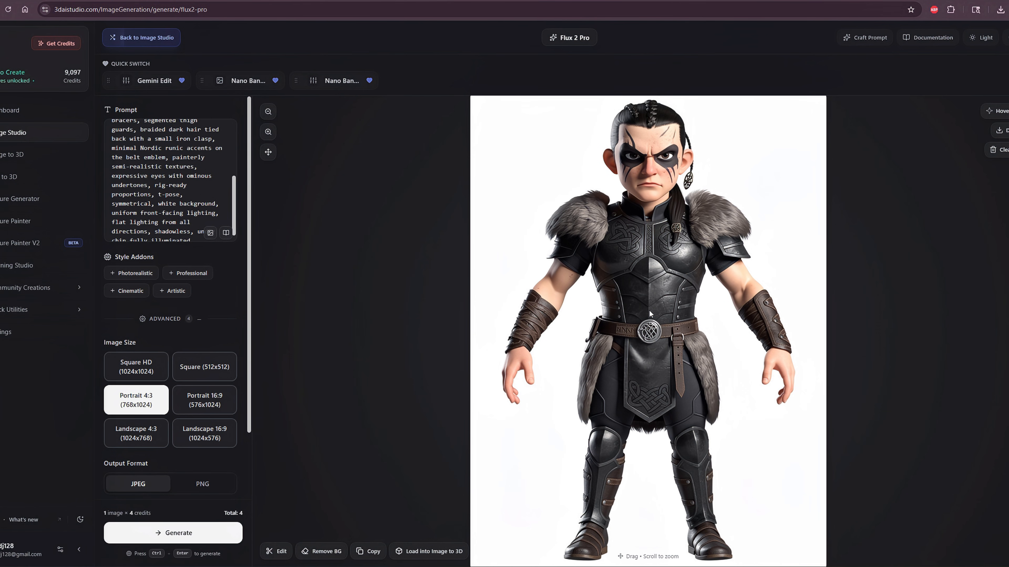
Load the raider image with the hair pin and cloak from the dashboard into Nano Banana Pro - Edit
click(23, 134)
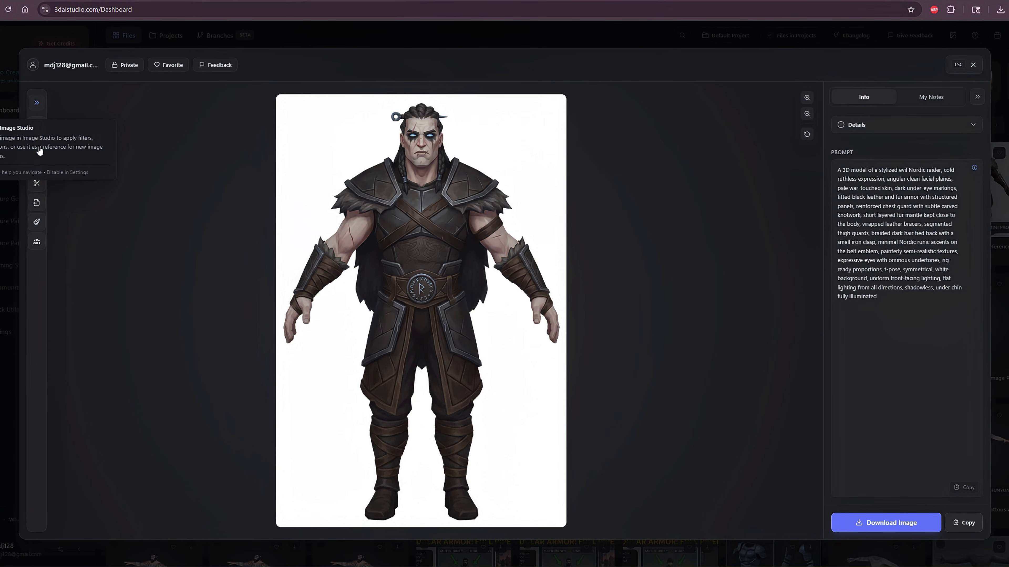
click(88, 170)
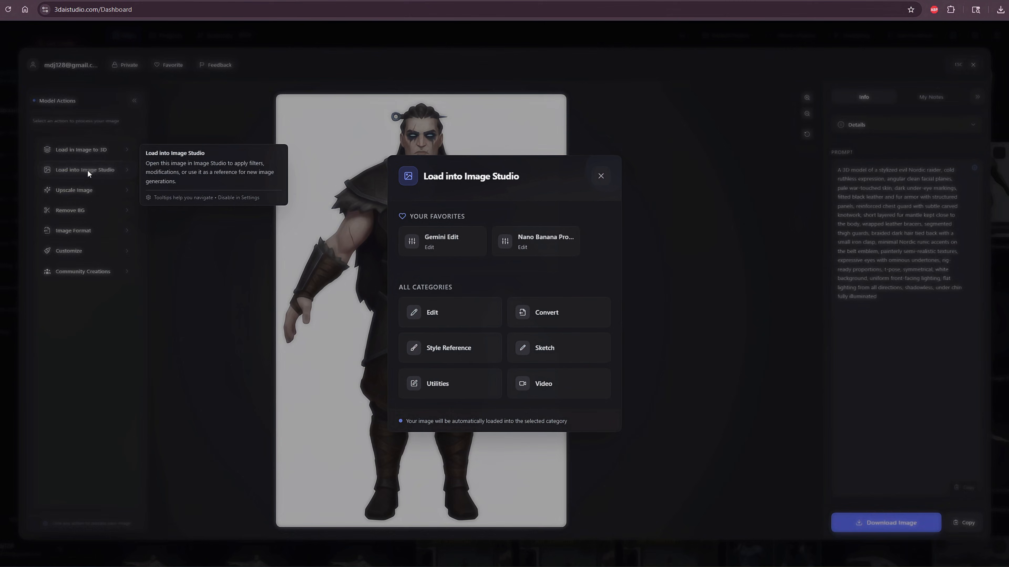
click(547, 234)
Enter the edit prompt "Remove the long braids, and pin in his hair. Remove the cloak."
text(Remove the)
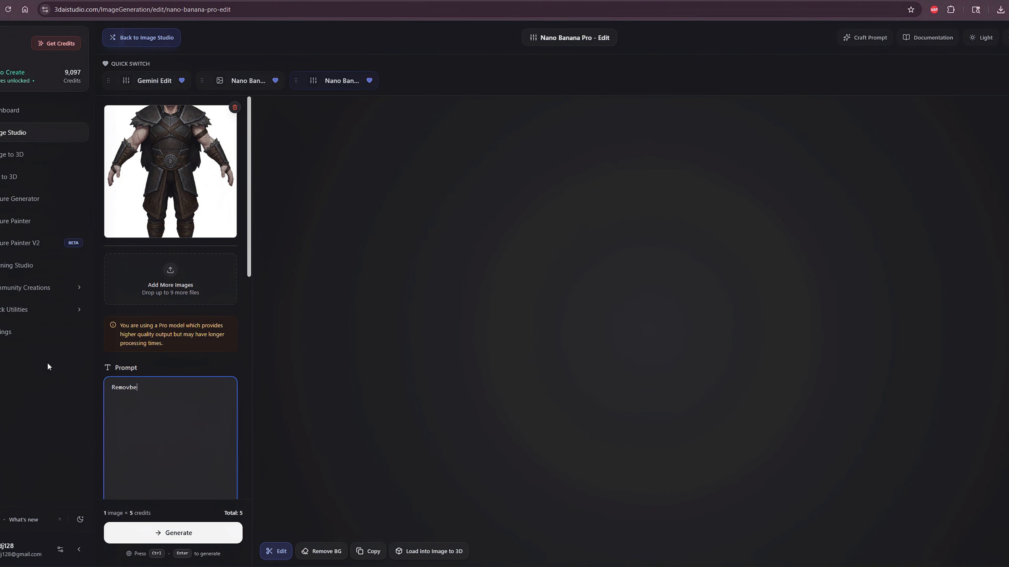
text( long braid)
text(s, and pin)
text( in his hair)
text(. Remove teh )
text(c)
text(he cloa)
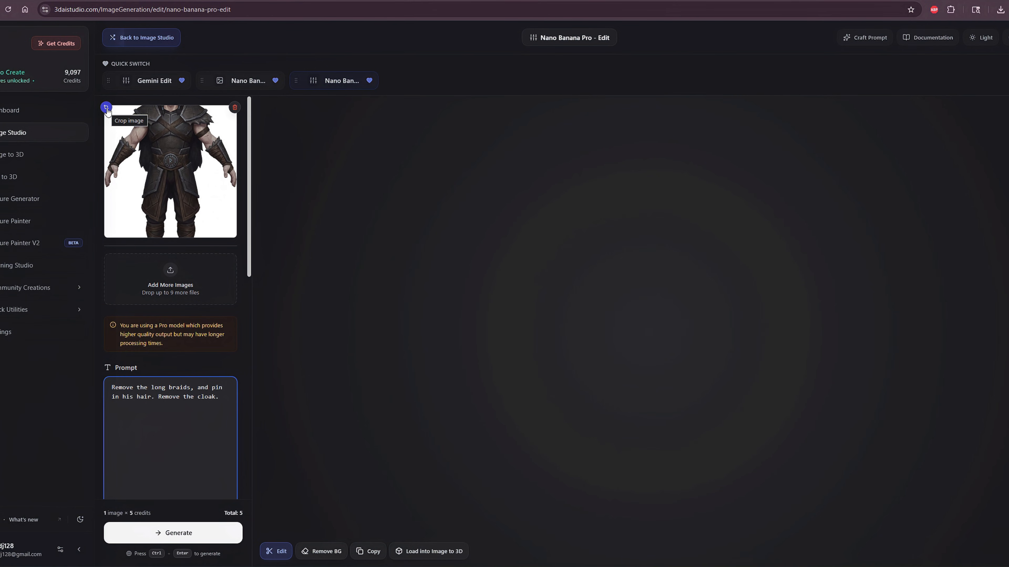
Generate the edited raider image and view the cleaned-up character more closely
click(186, 193)
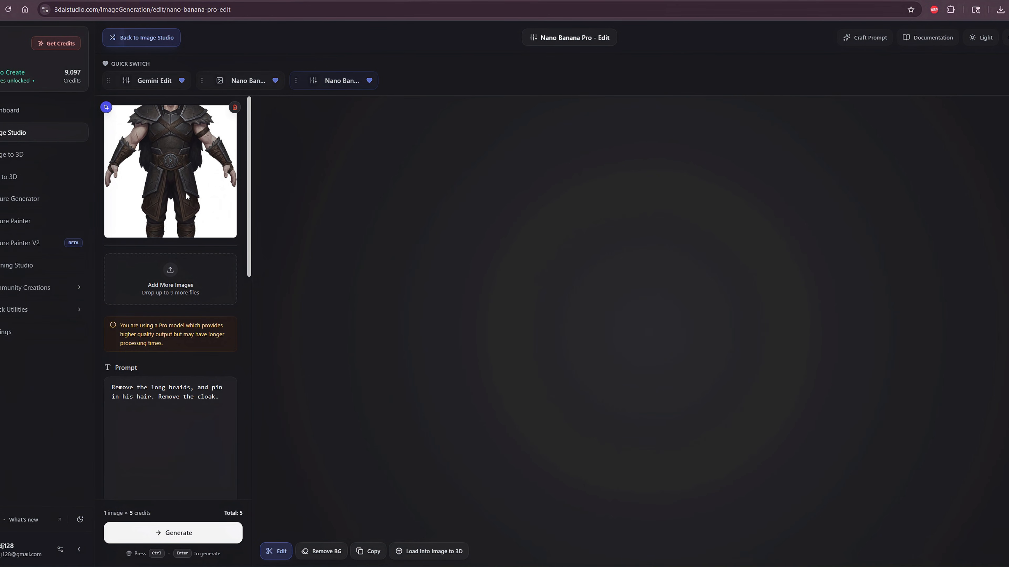
click(200, 541)
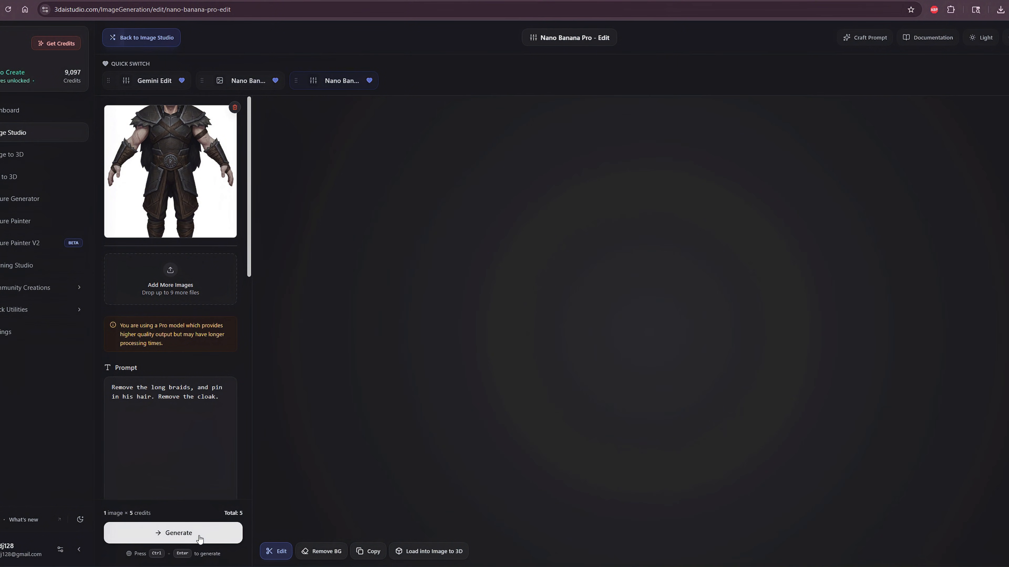
click(200, 539)
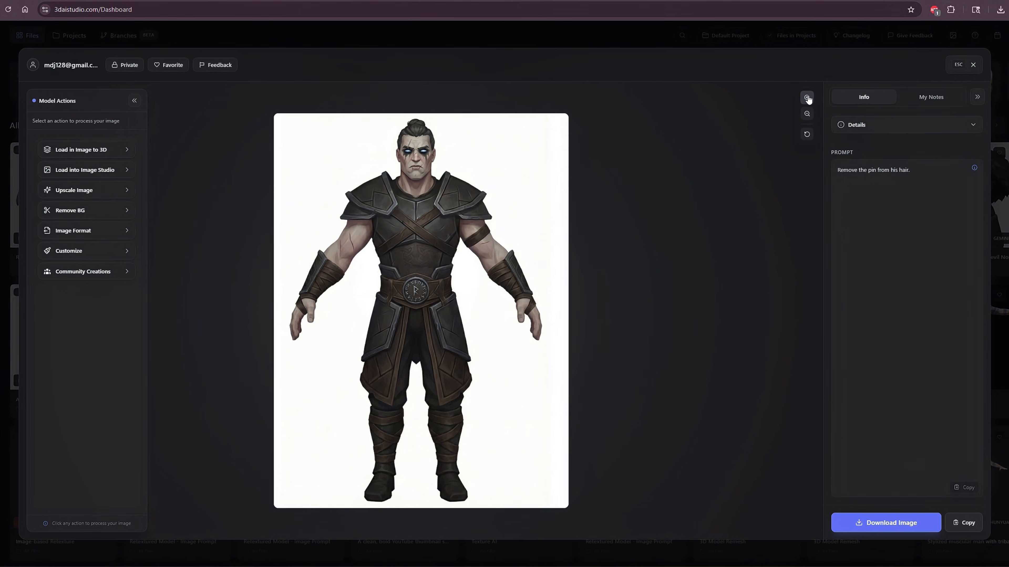
click(806, 97)
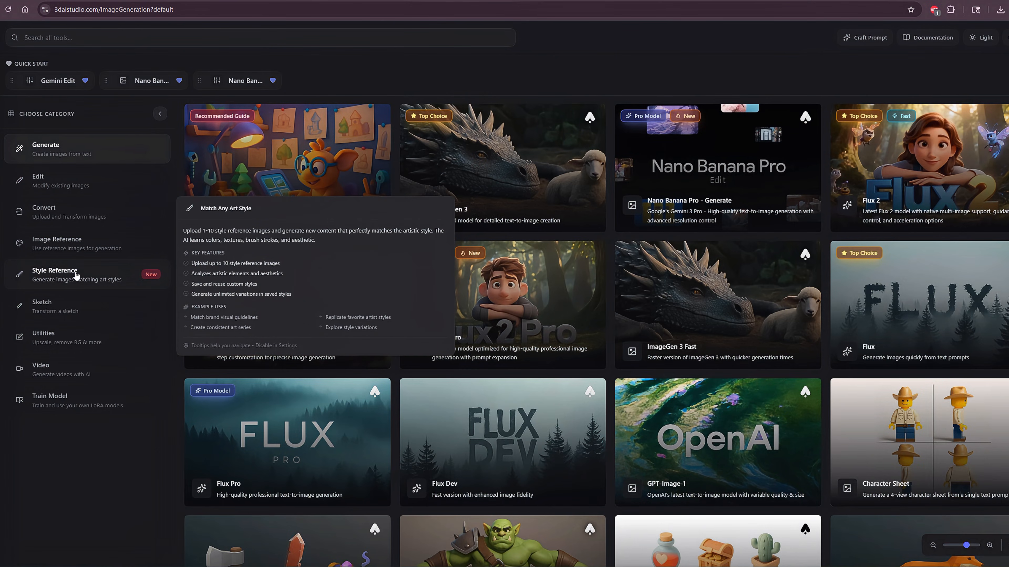
Open the Custom Style Reference generator from the Style Reference category and choose the Nano Banana Pro model
click(76, 276)
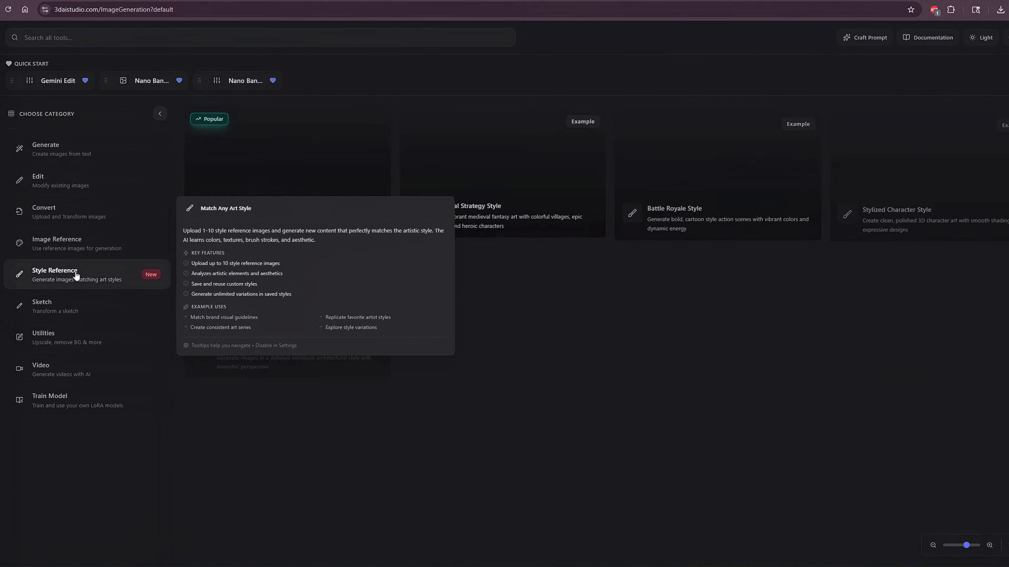
mouse_move(306, 196)
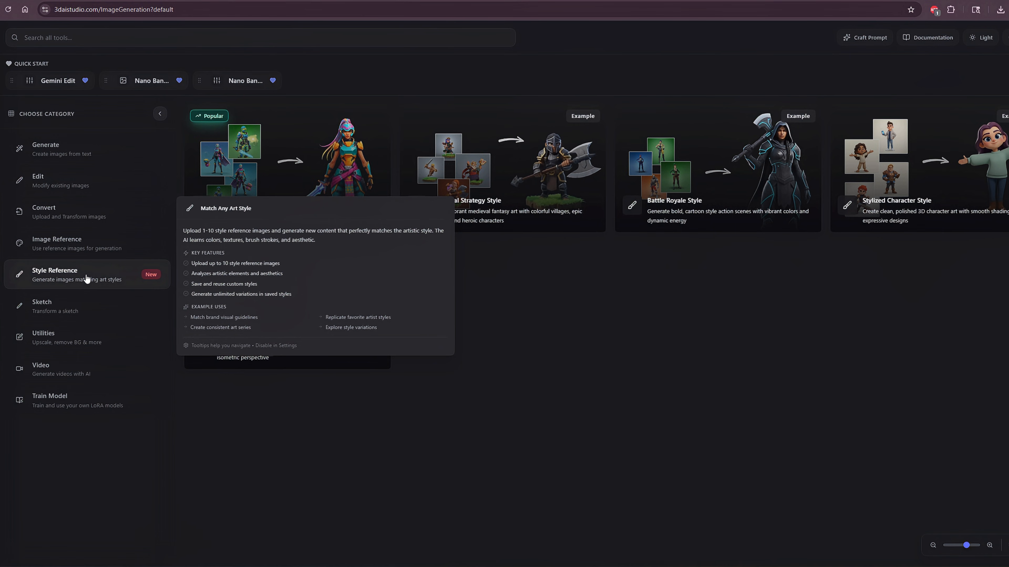
click(287, 169)
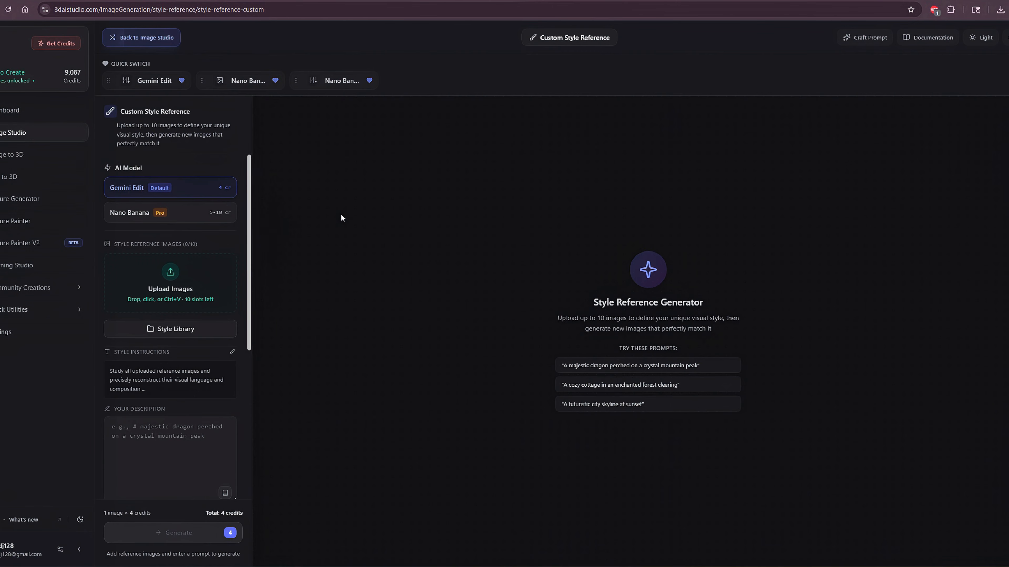
click(184, 215)
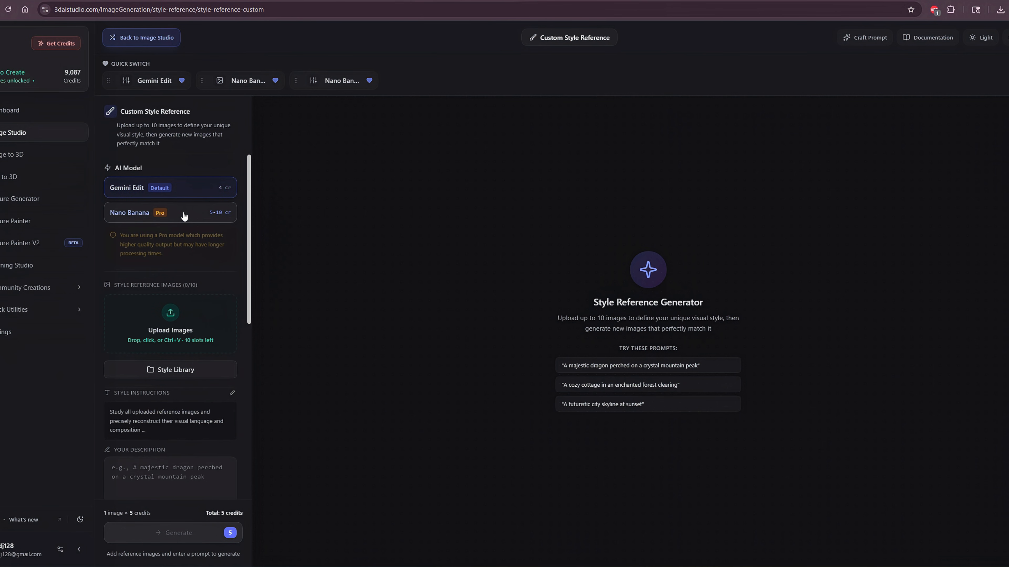
Upload the stylized mystical hero image and image_2025-12-02T00-08-14-036Z.png from Downloads as style references
click(173, 320)
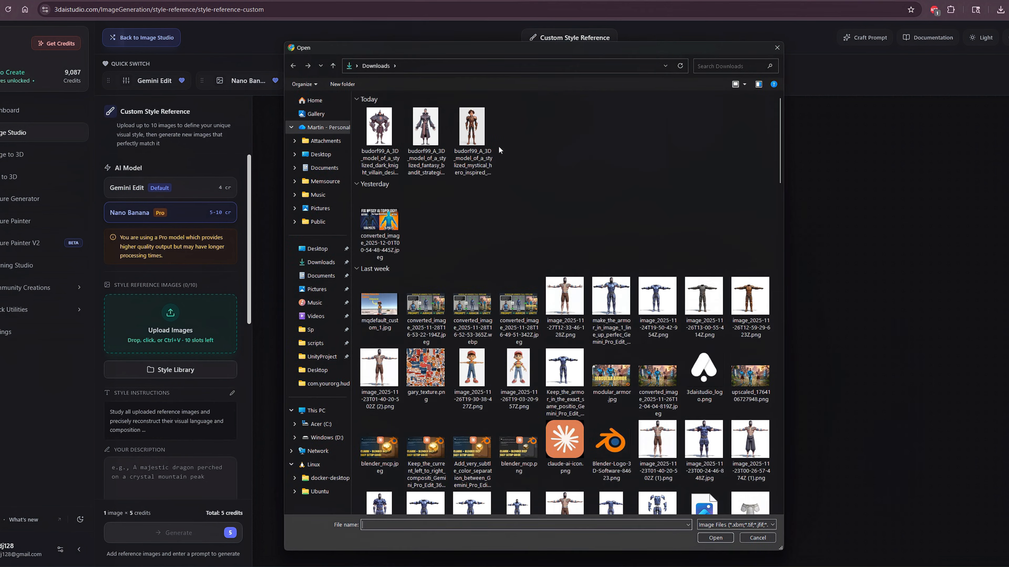
double_click(478, 131)
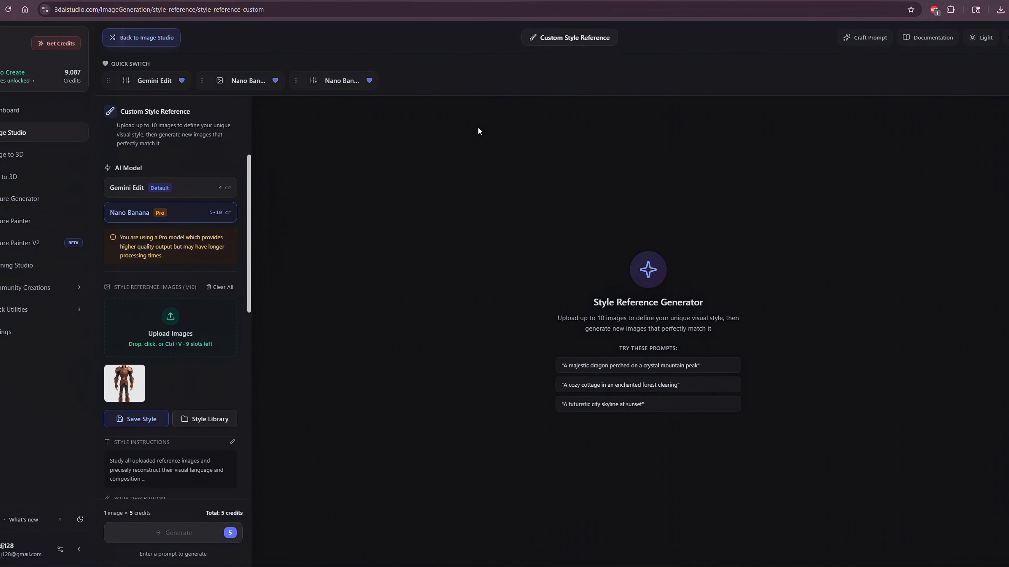
click(173, 317)
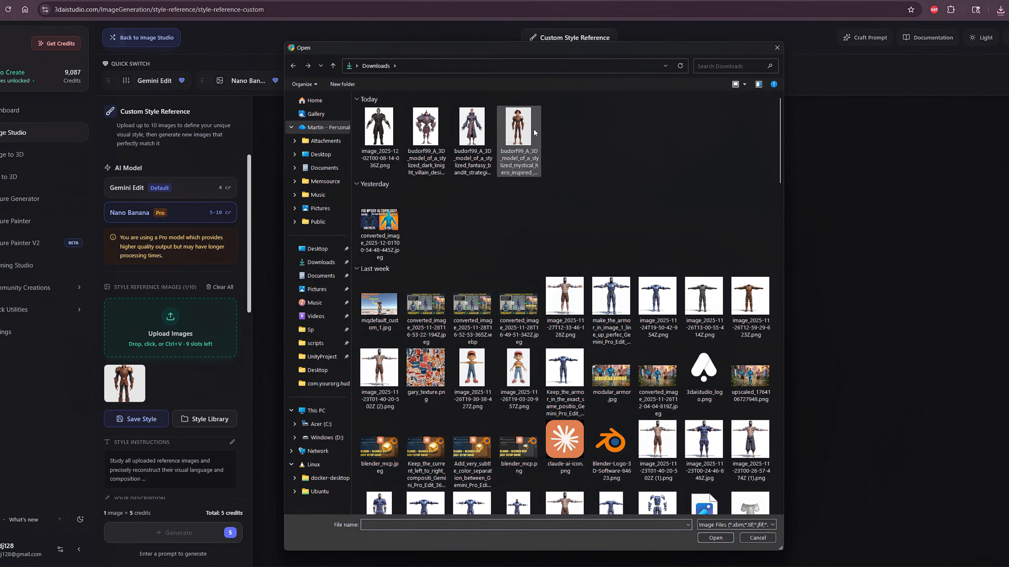
click(378, 126)
double_click(379, 125)
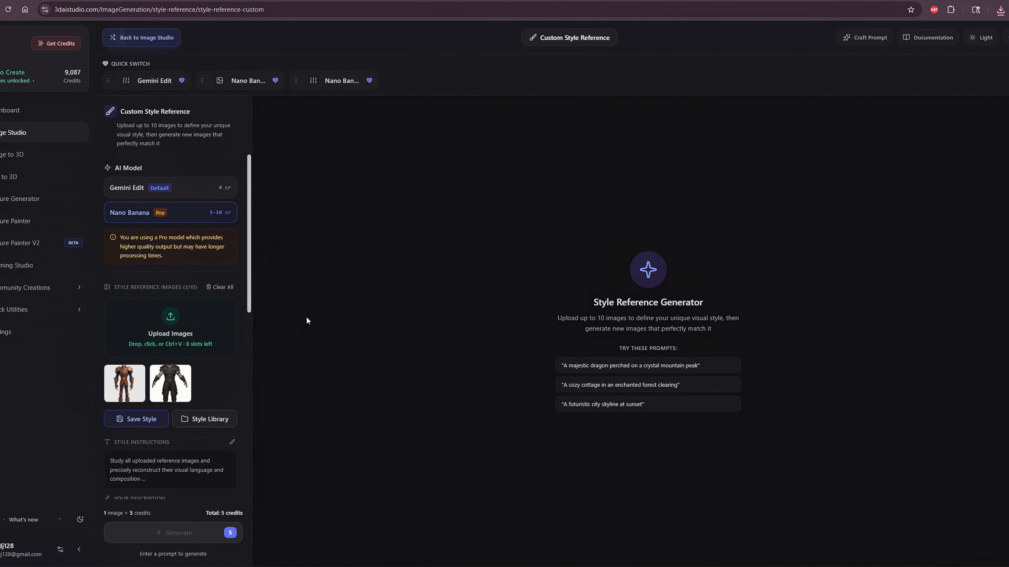
Search Downloads for gwen_style and upload gwen_style.png as the third style reference image
click(170, 323)
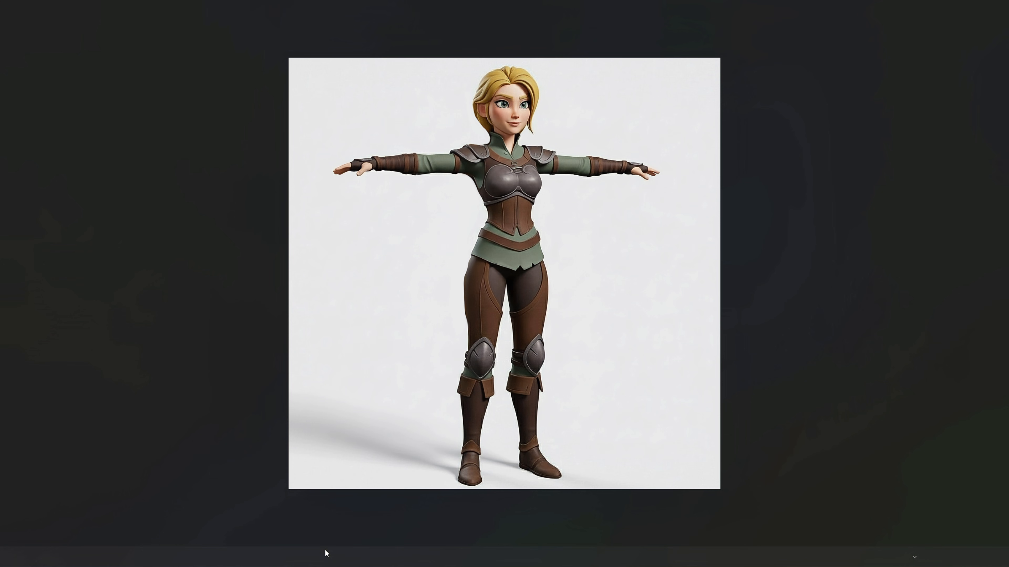
mouse_move(263, 559)
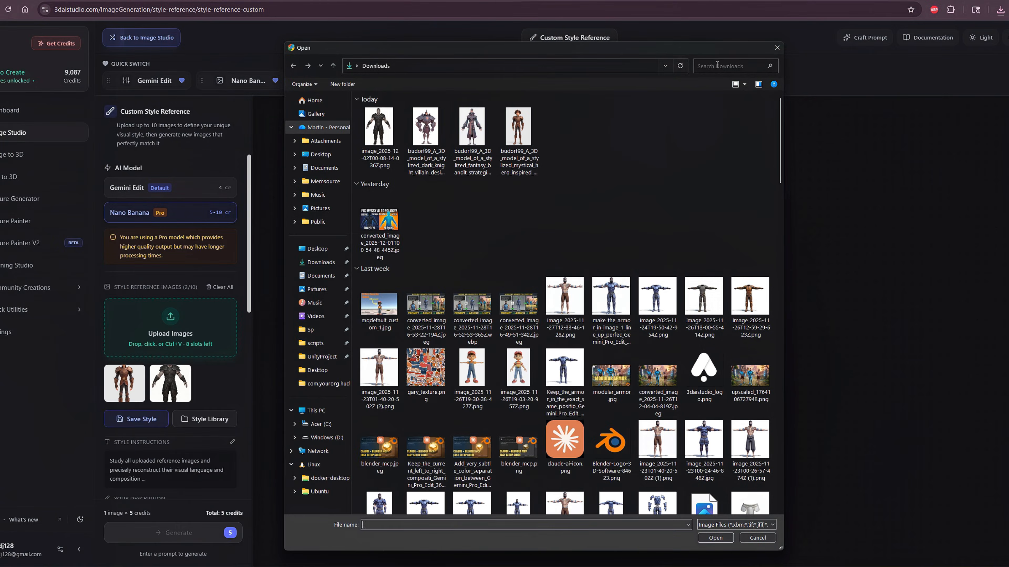
click(717, 65)
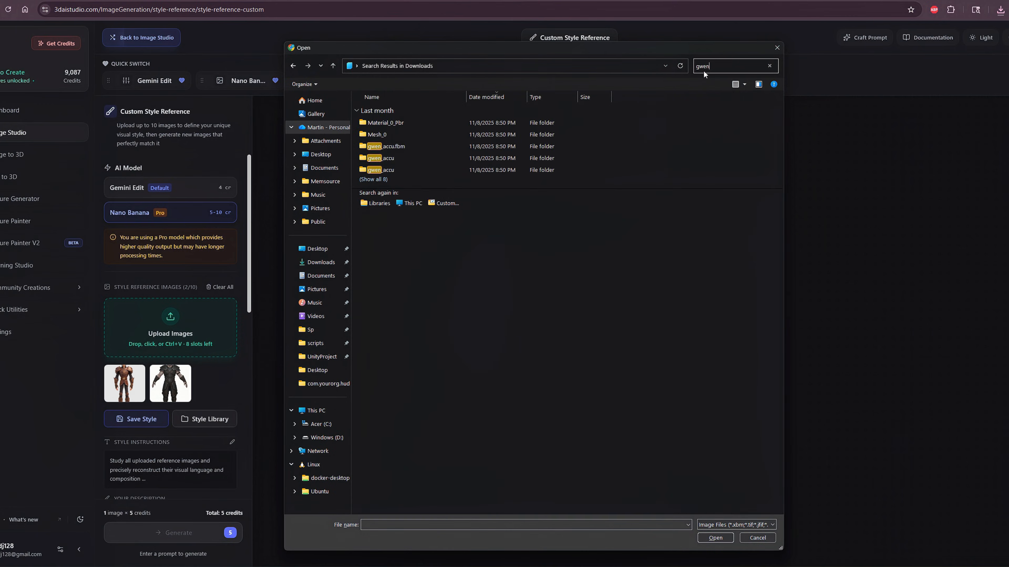
text(gwen_style)
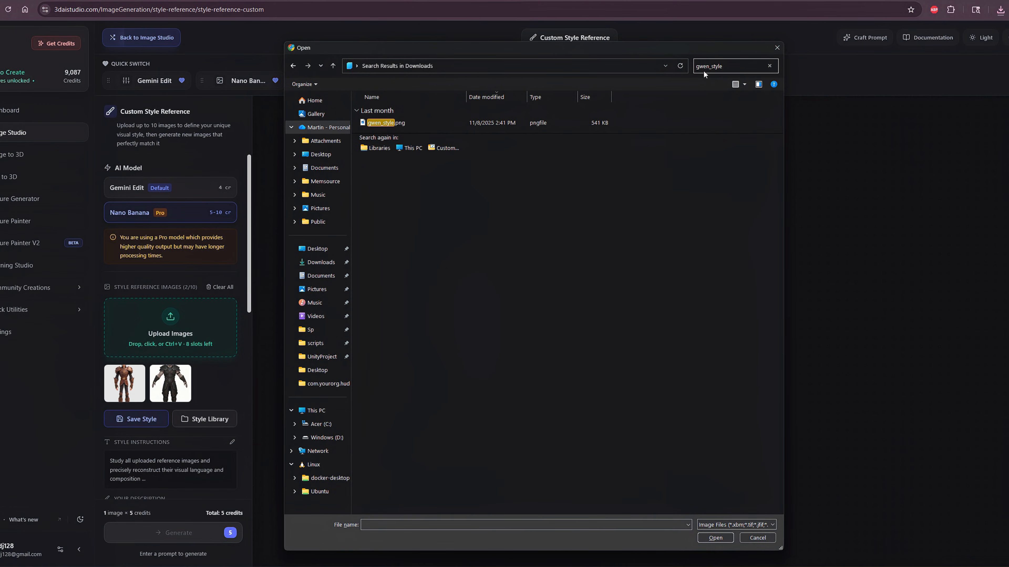
double_click(384, 124)
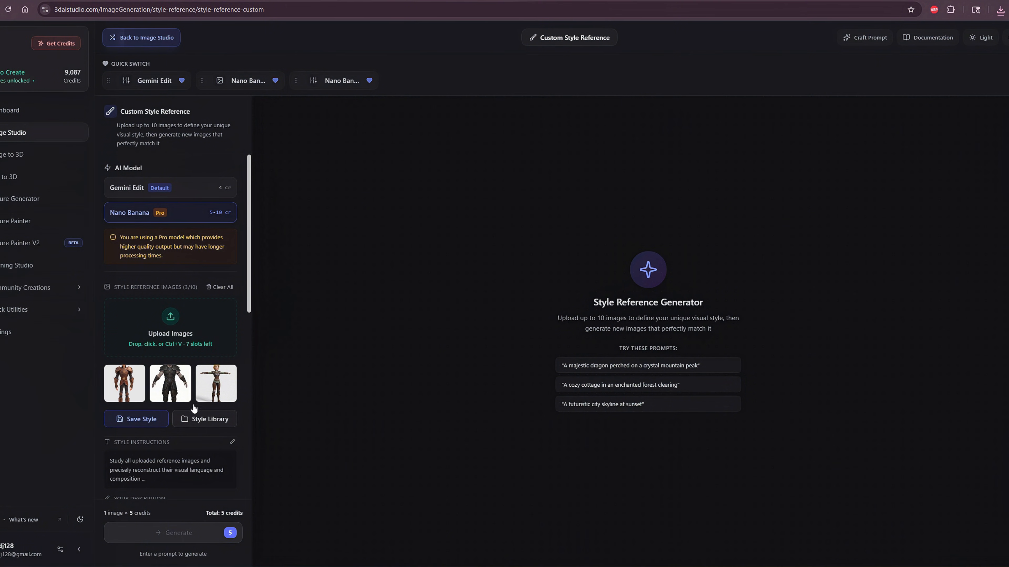
Paste the evil Nordic raider prompt into the style reference generator's description
scroll(249, 318, down, 3)
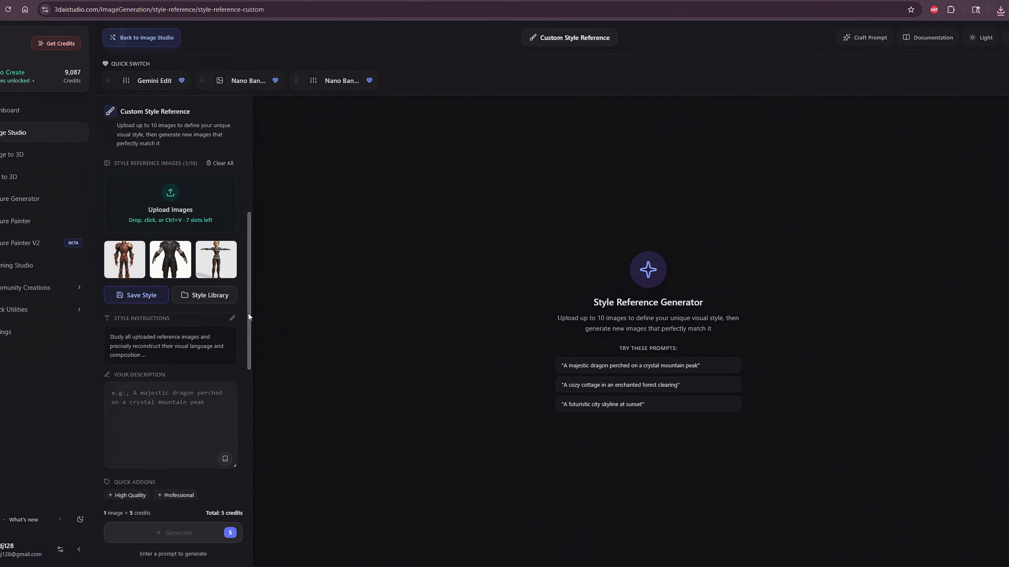
scroll(249, 315, down, 1)
click(179, 376)
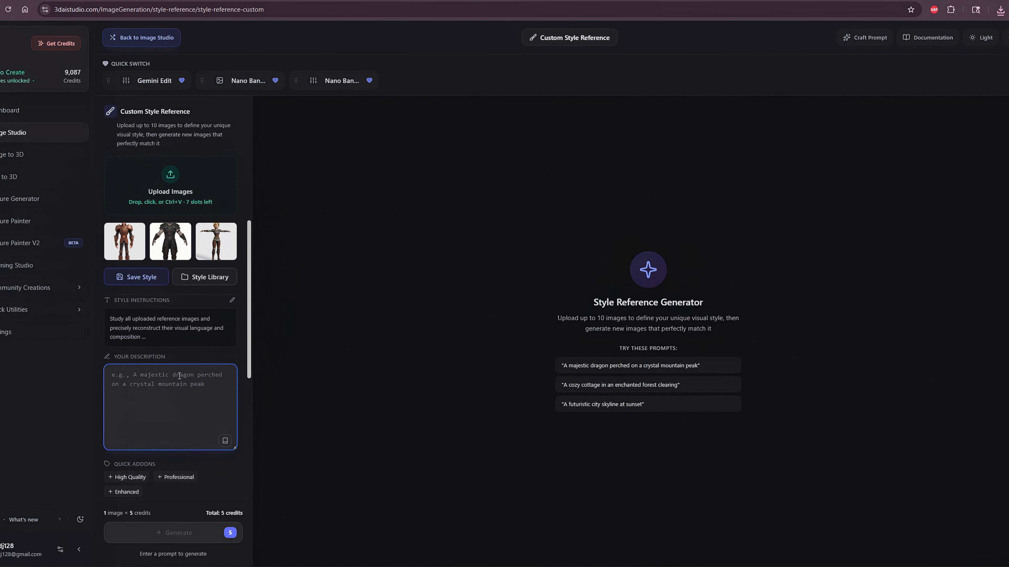
key(ctrl+v)
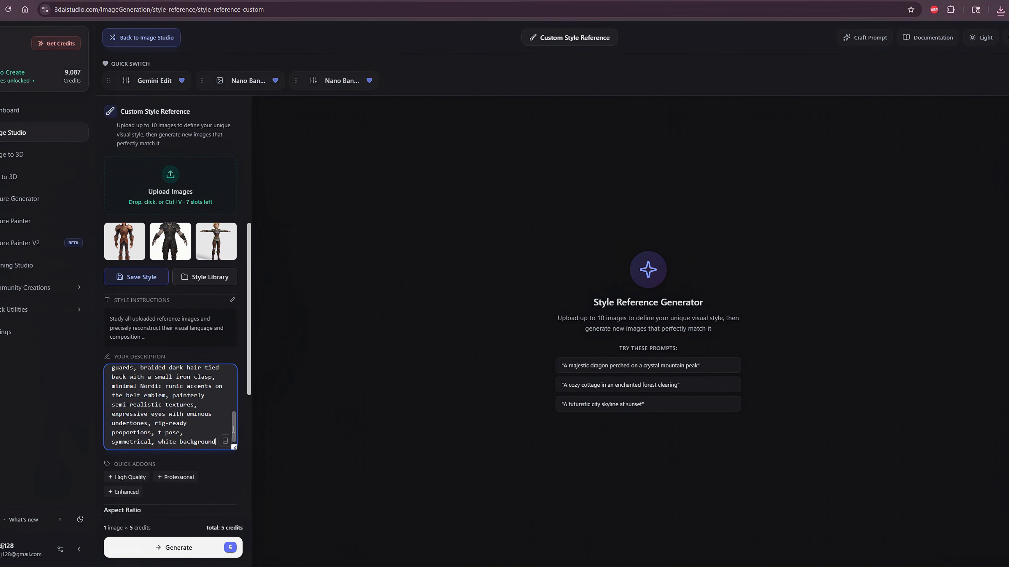
Insert "wiry and thin," after "Nordic raider," near the beginning of the description
scroll(218, 380, up, 5)
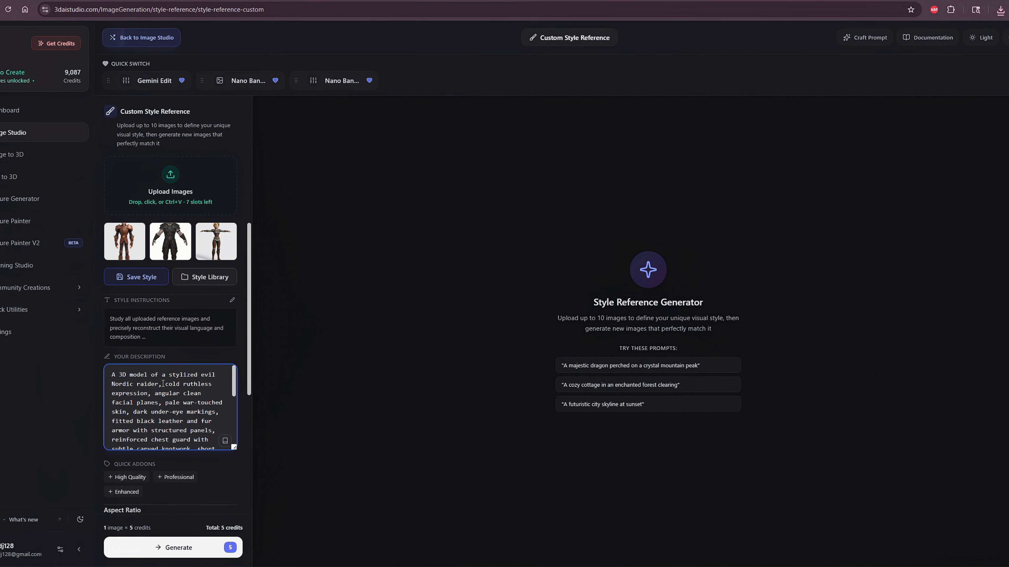
text(wiry )
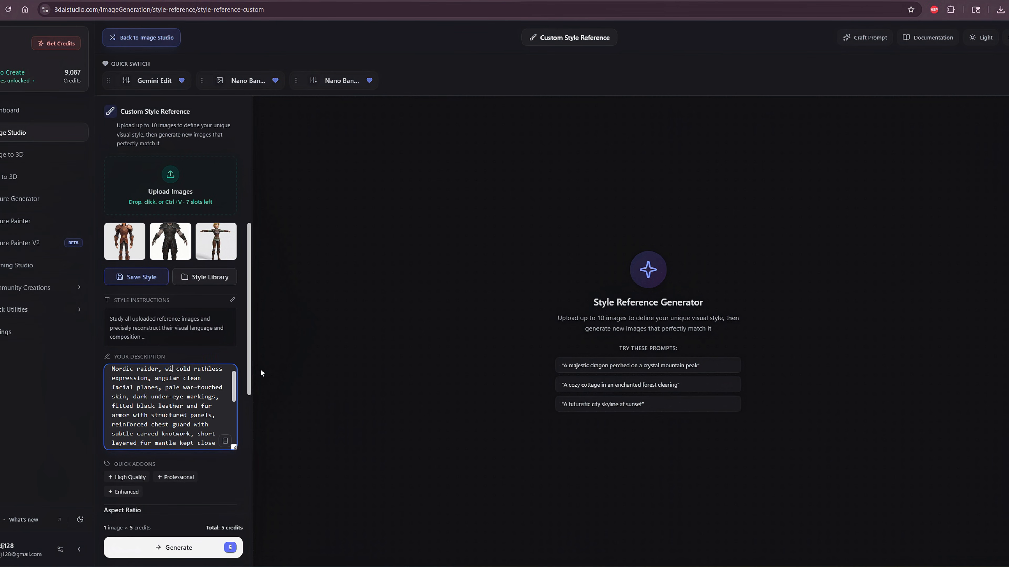
text(and thin)
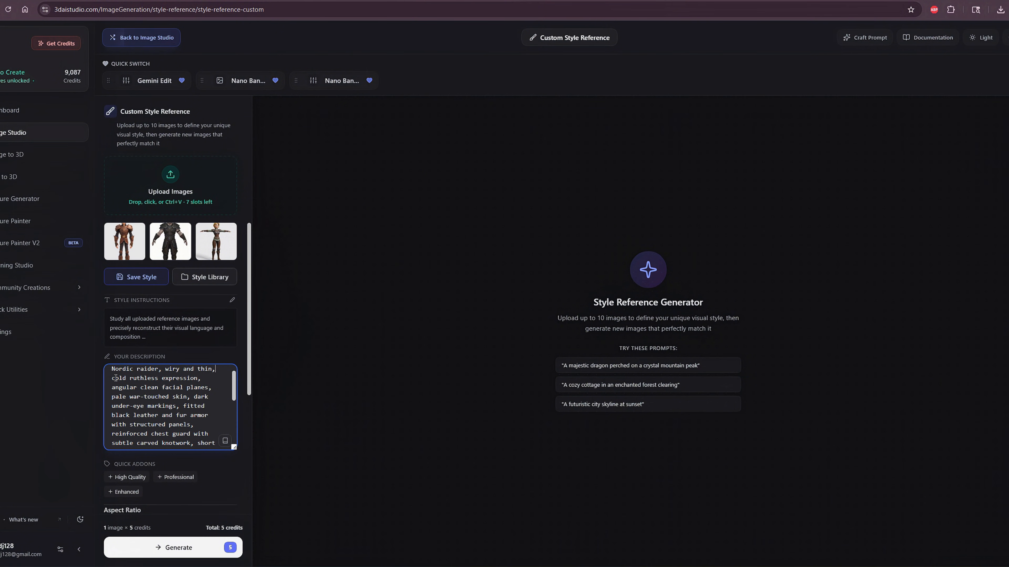
Replace "cold ruthless" with "mischievous" before "expression" in the style reference description
drag(112, 377, 158, 379)
key(BackSpace)
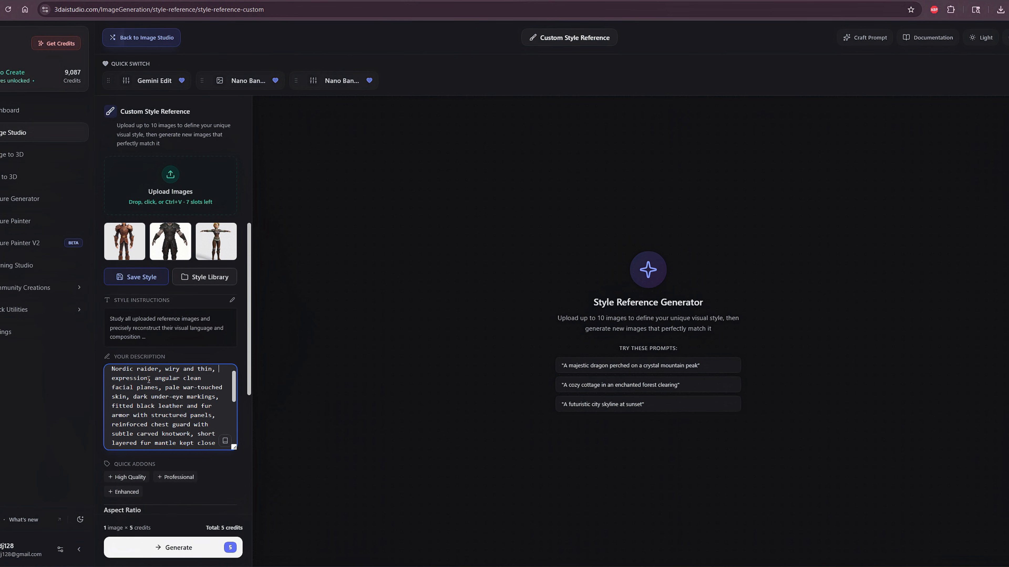
text(mischev )
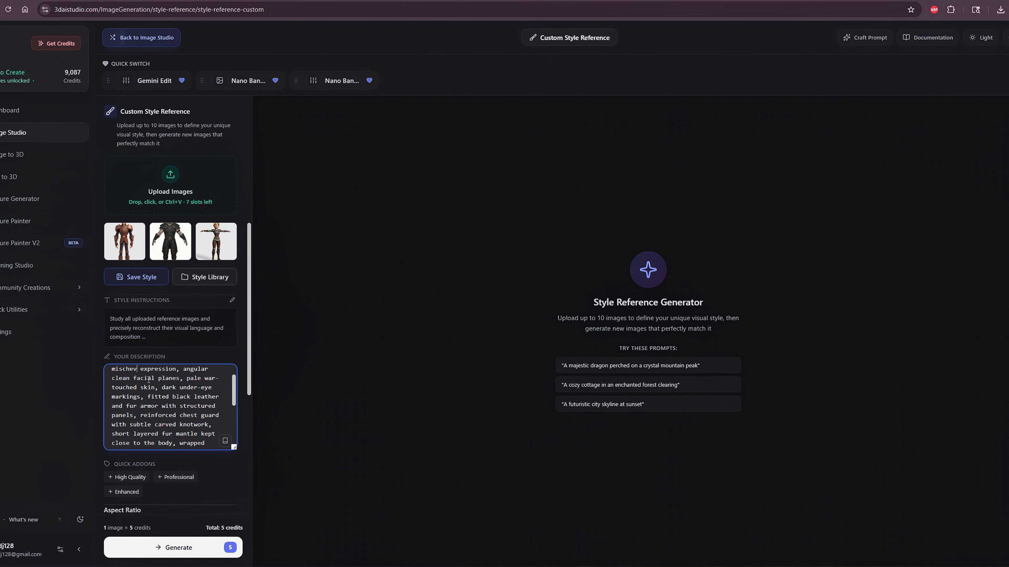
text(i)
key(BackSpace)
key(BackSpace)
key(BackSpace)
text(i)
text(vous)
key(BackSpace)
key(BackSpace)
key(BackSpace)
key(BackSpace)
text(evous)
scroll(236, 386, up, 2)
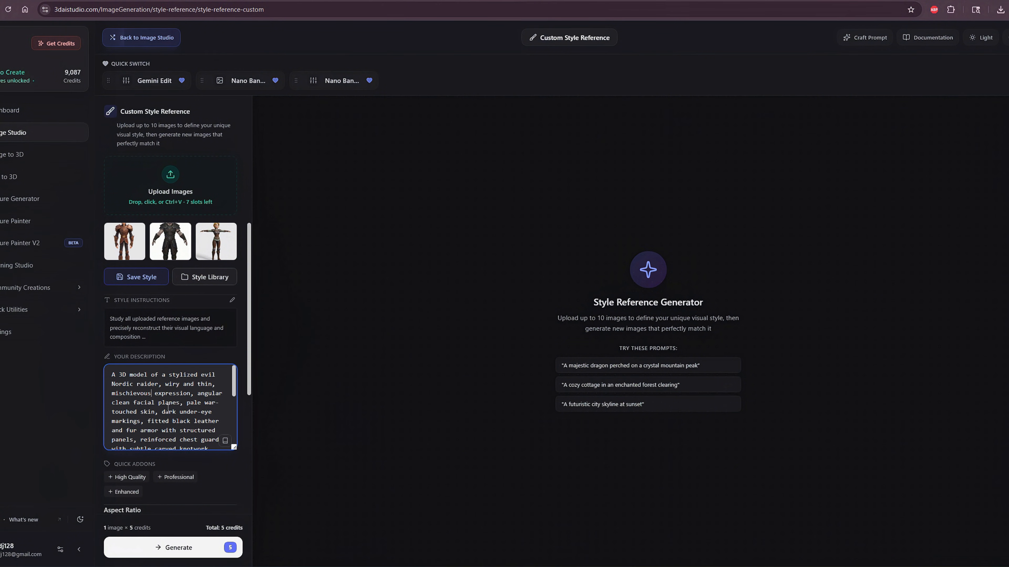
Generate the raider from the custom style references and view the whole resulting image
scroll(230, 402, down, 3)
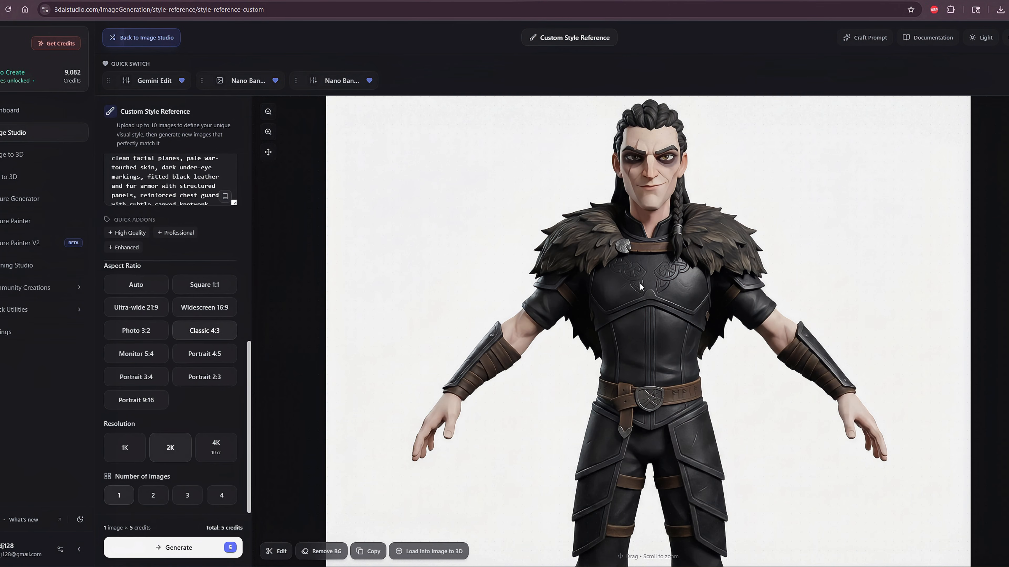
scroll(640, 283, down, 1)
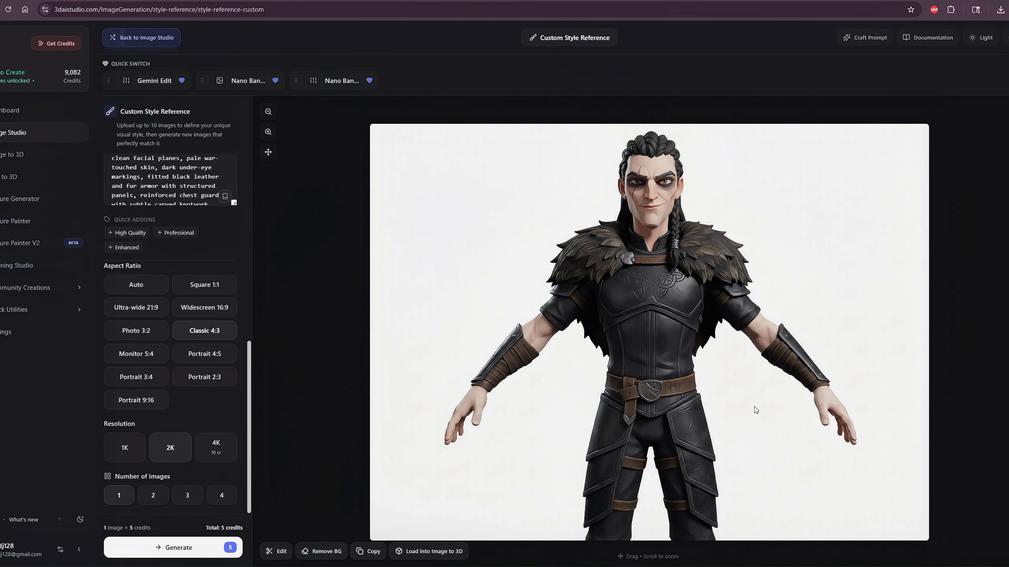
scroll(750, 376, down, 1)
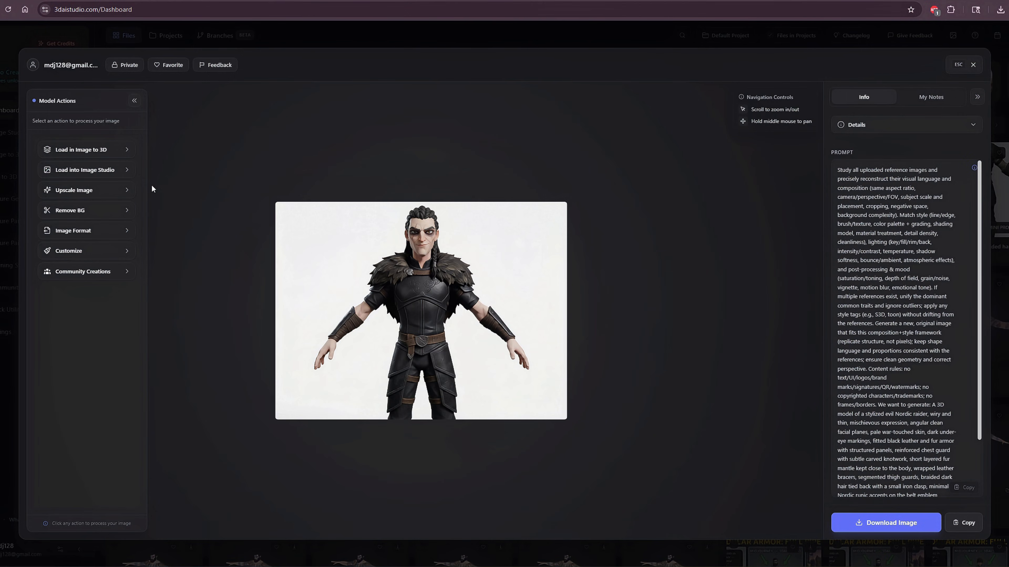
Load the raider into Nano Banana Pro Edit and generate it without the long braid, with a shoulders-only fur cloak and full legs and feet
click(99, 172)
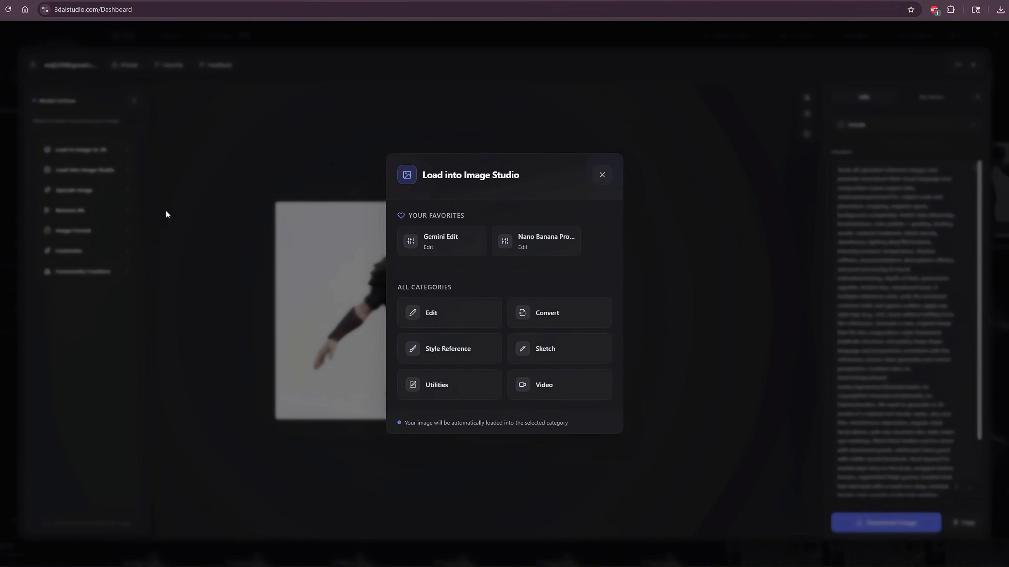
click(552, 241)
text(Remove)
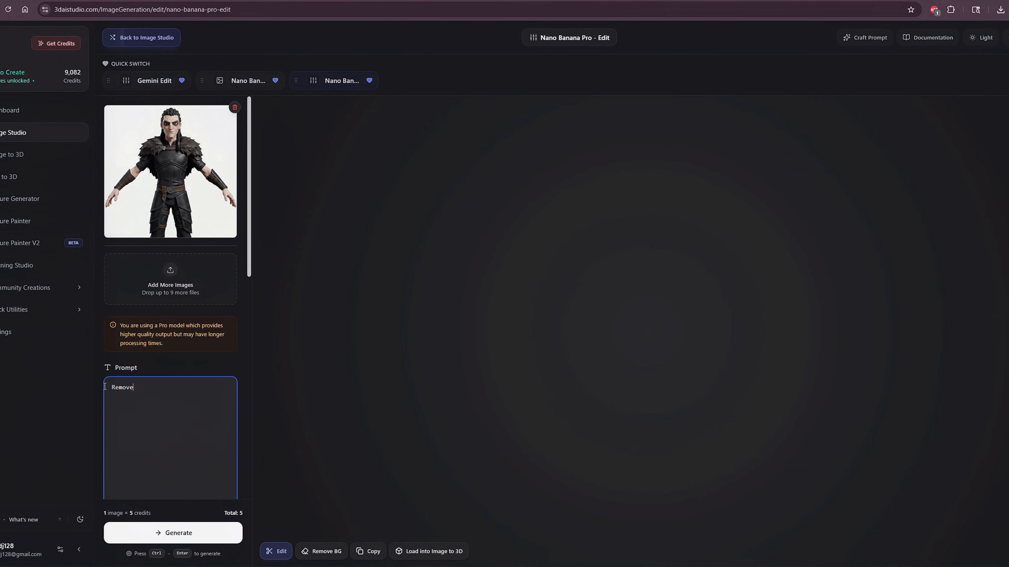
text( the long braid, shorten the fur cloak to only cover his shoulders)
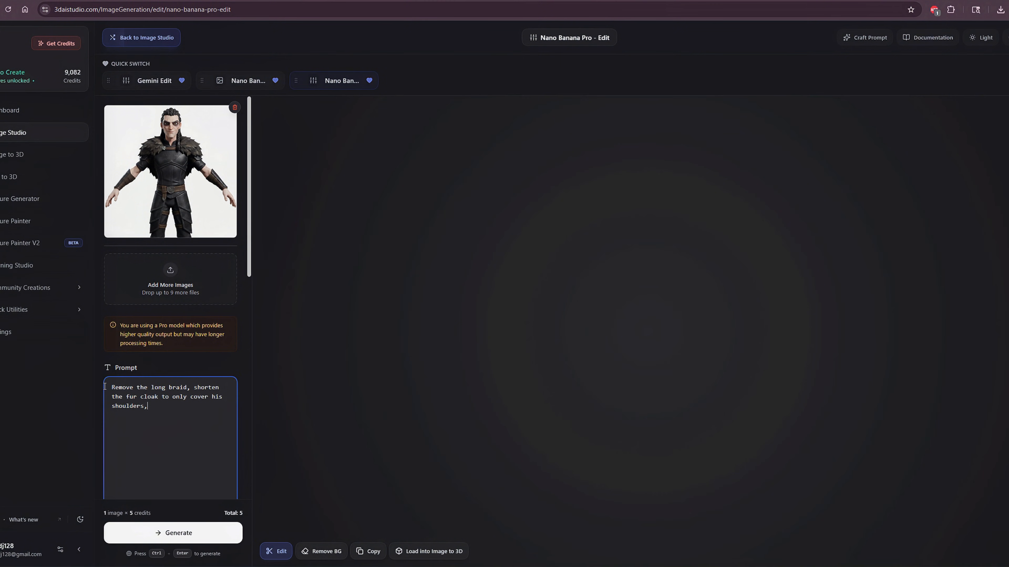
text(, give a full body view including all of his legs and feet)
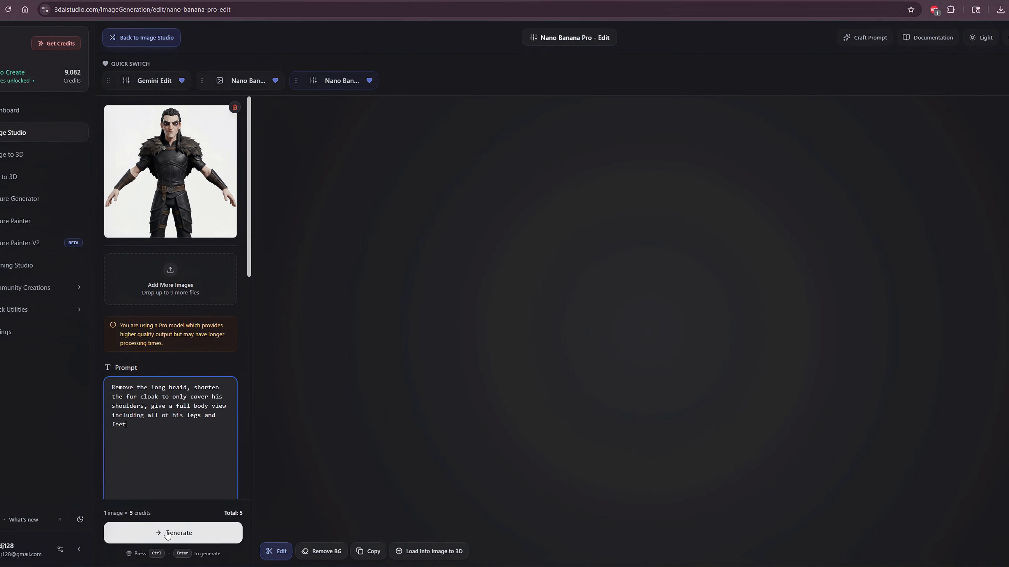
click(179, 532)
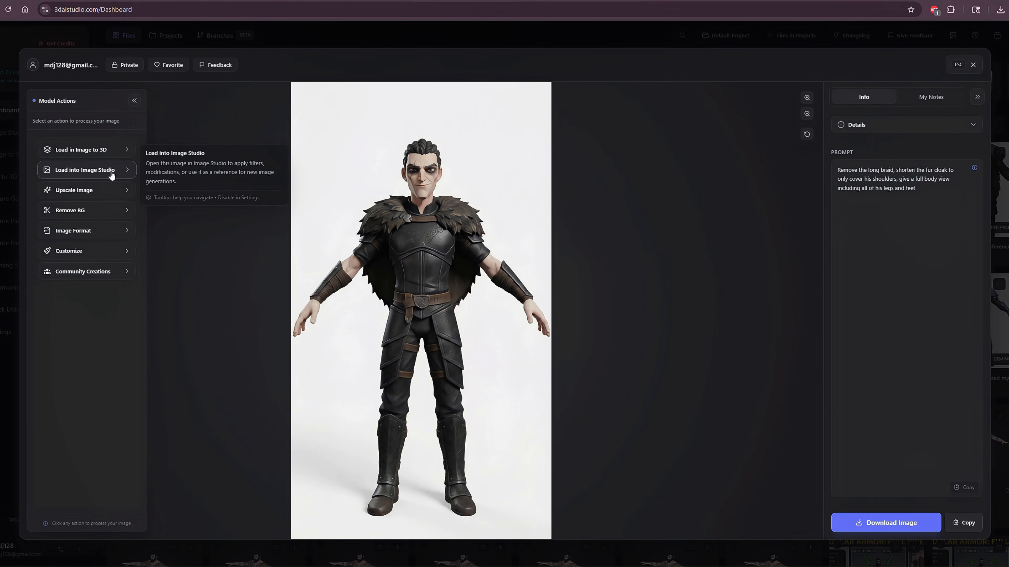
Load the full-body raider into Nano Banana Pro Edit and replace the prompt with "Turn the fur cloak into just shoulder pads."
click(93, 172)
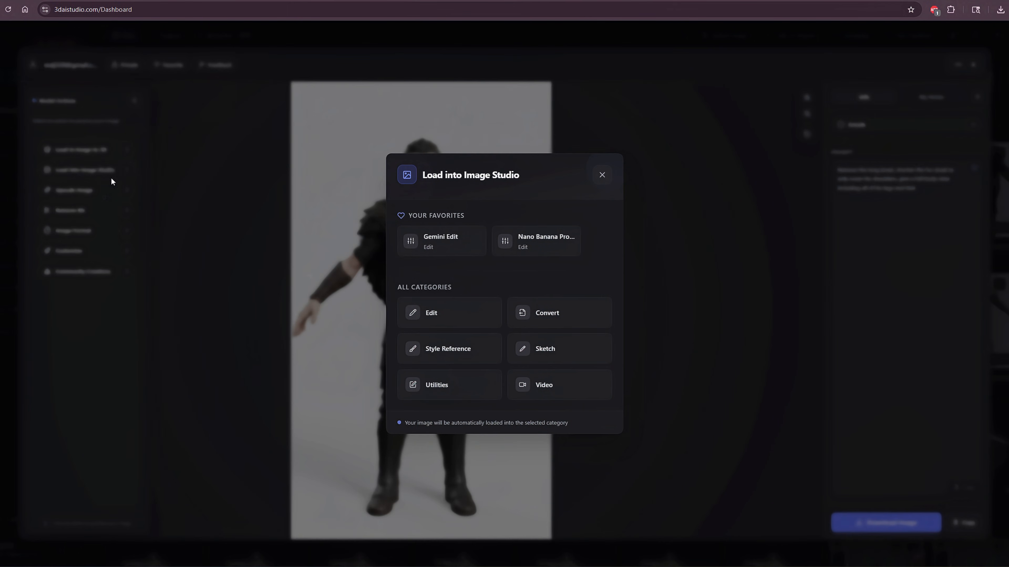
click(542, 253)
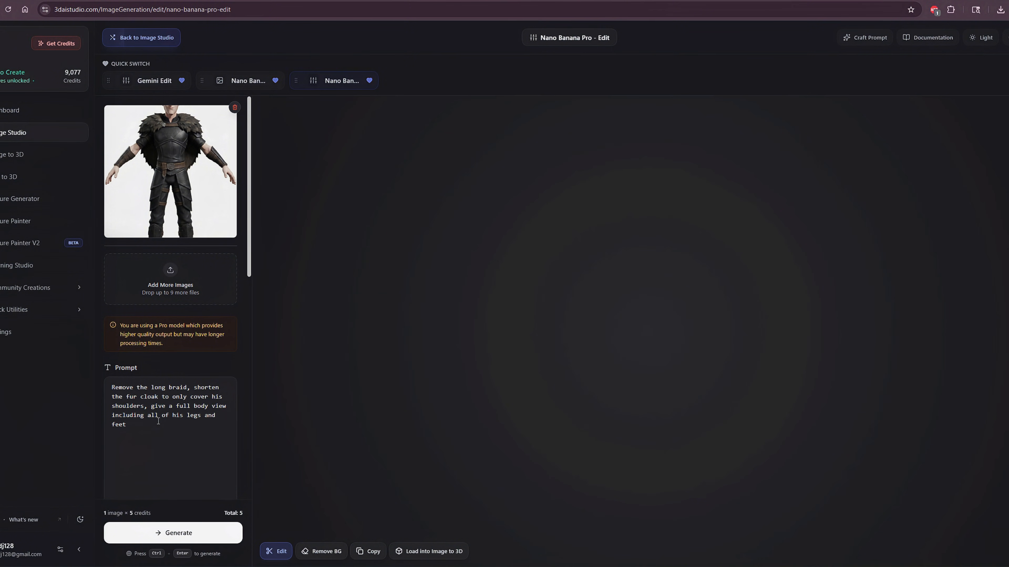
drag(158, 421, 90, 375)
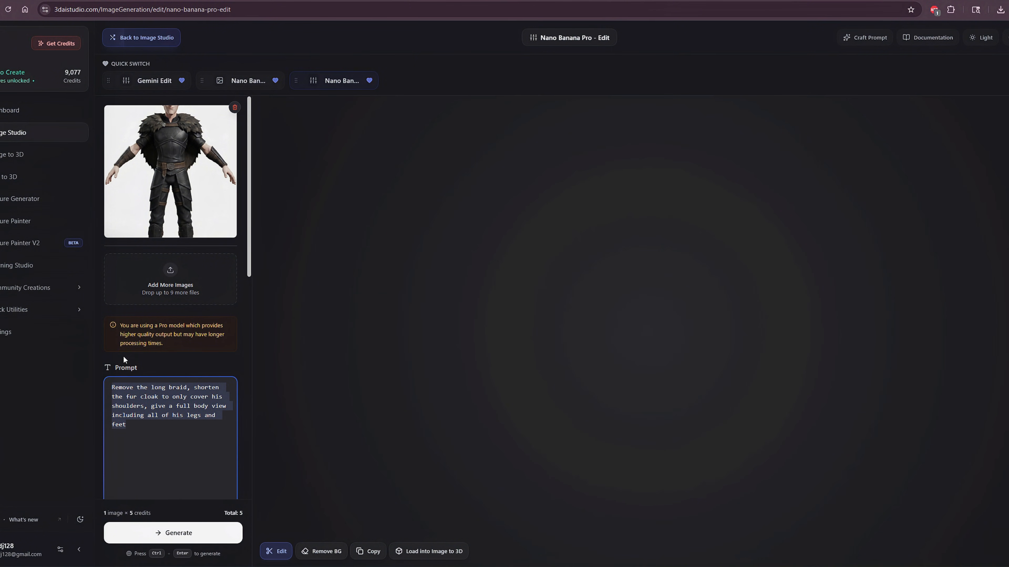
text(Turn the fur)
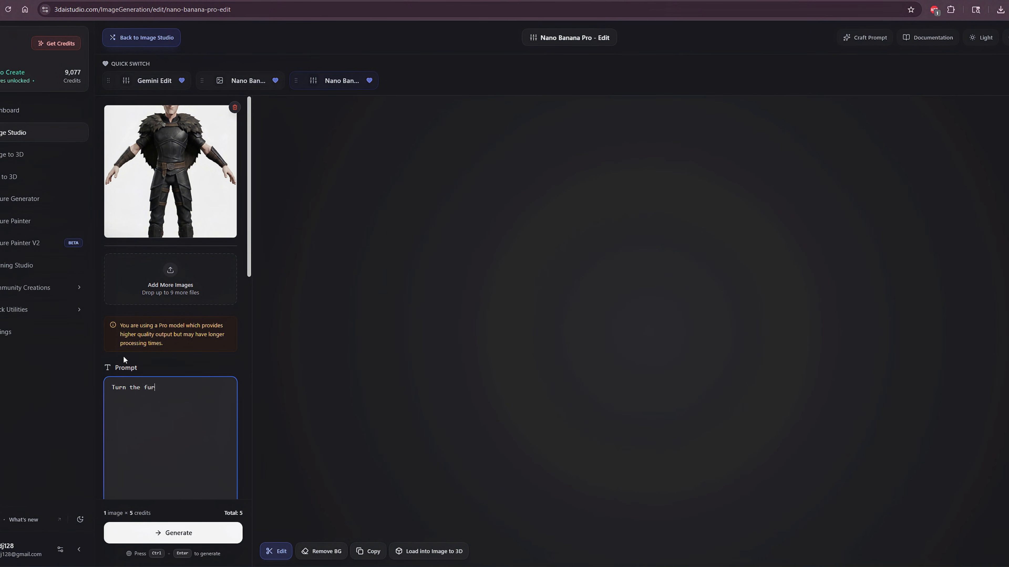
text( cloak into just shoulder pads.)
Set the resolution to 2K and generate the shoulder pad edit
drag(250, 277, 251, 450)
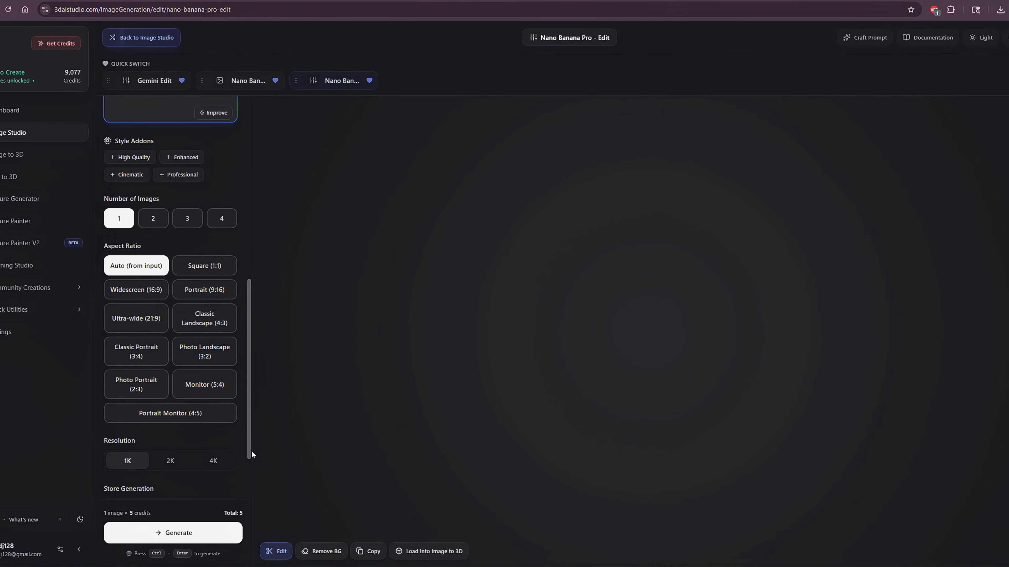
click(170, 421)
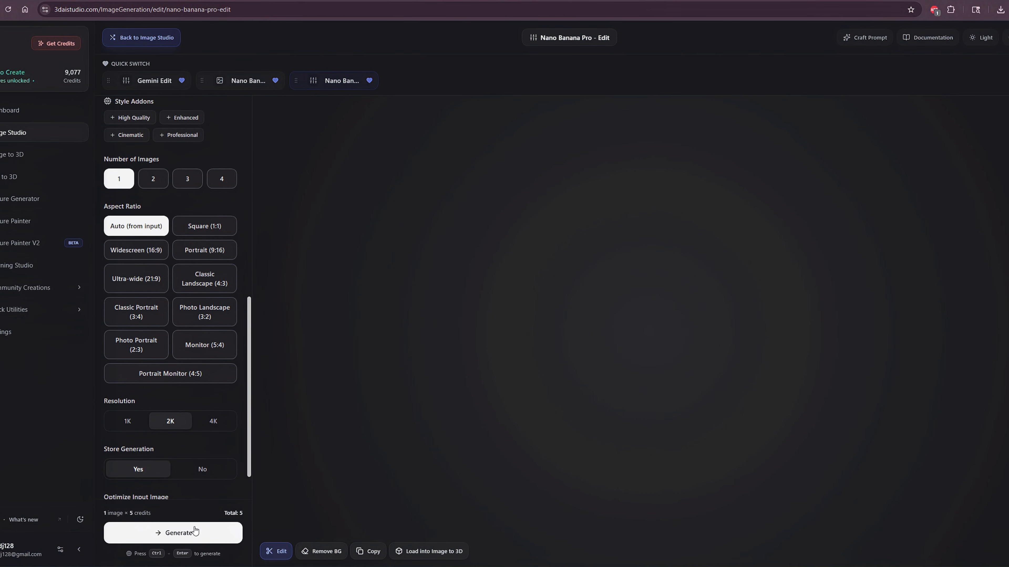
click(179, 532)
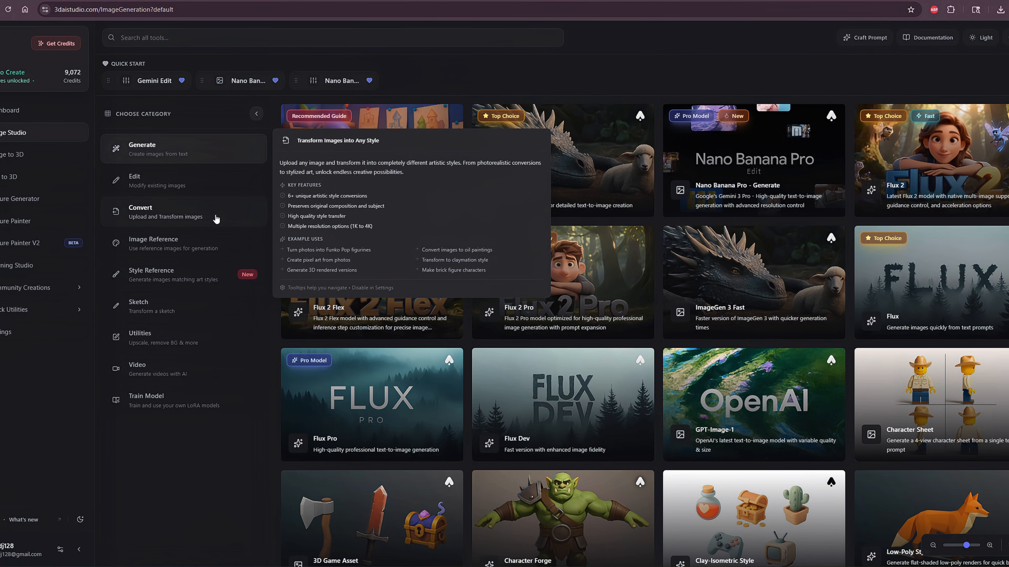
Open the Convert Anything tool and upload the photo 20251201_192504.jpg from Downloads
click(158, 221)
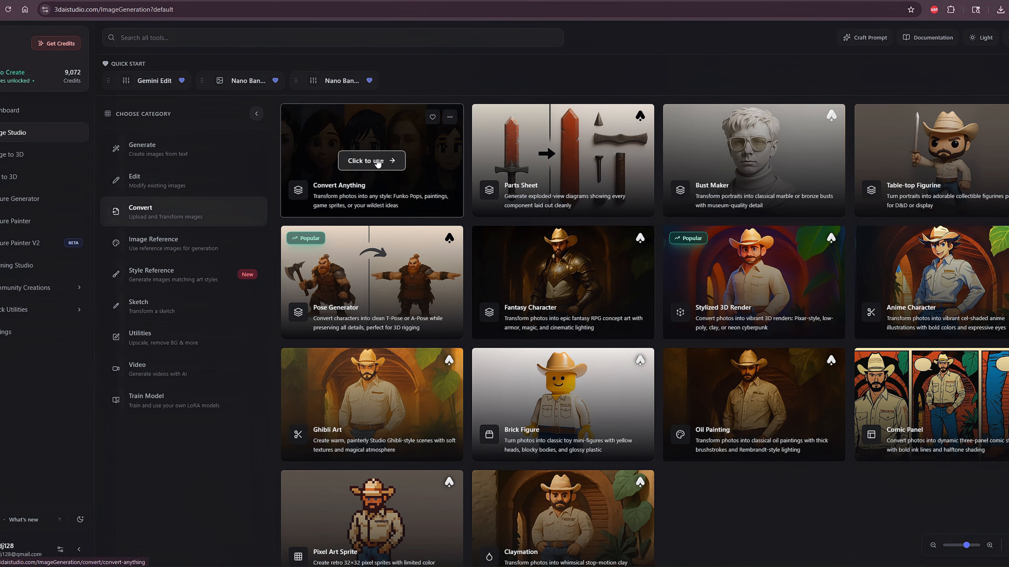
click(377, 162)
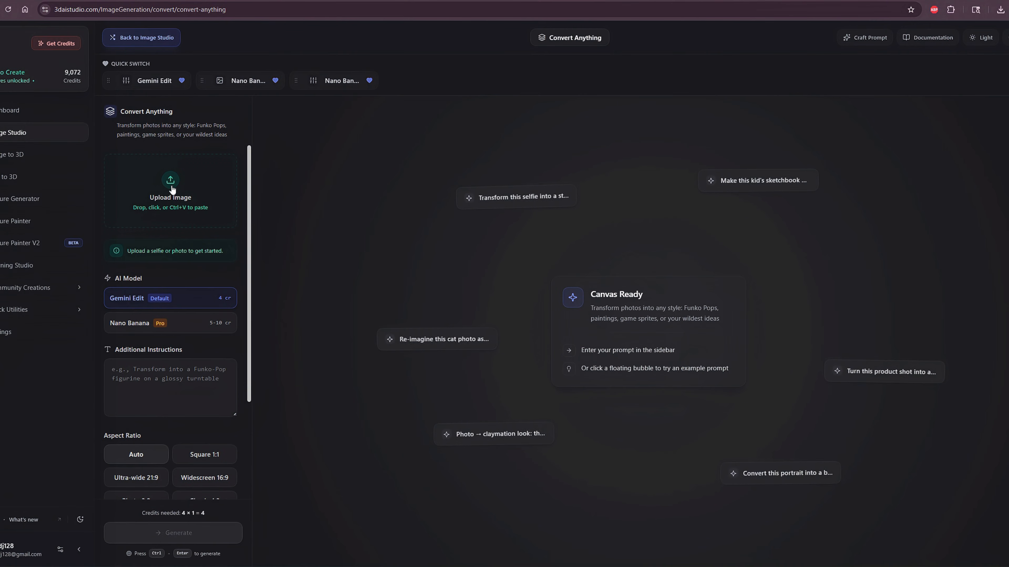
click(176, 187)
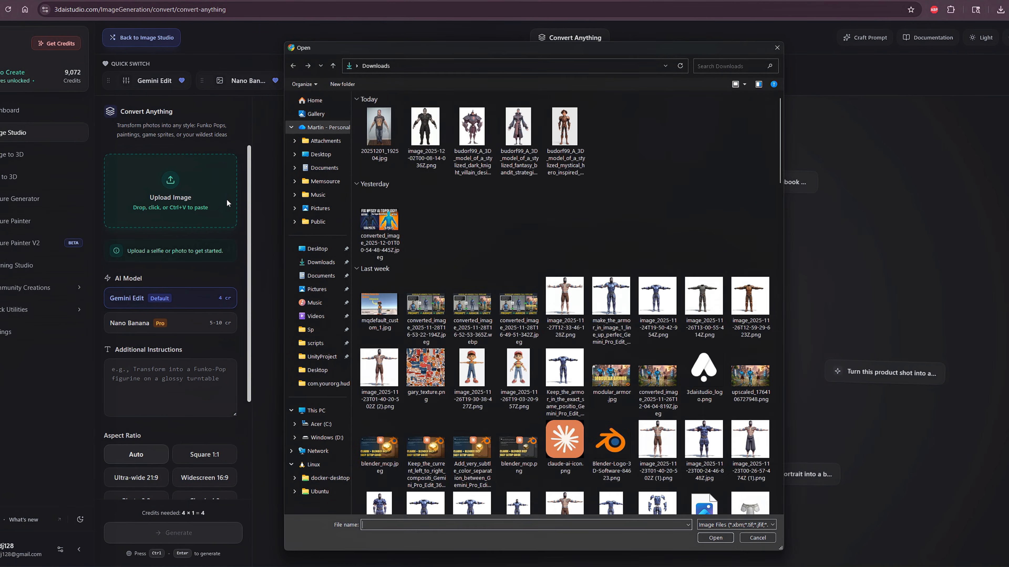
double_click(381, 126)
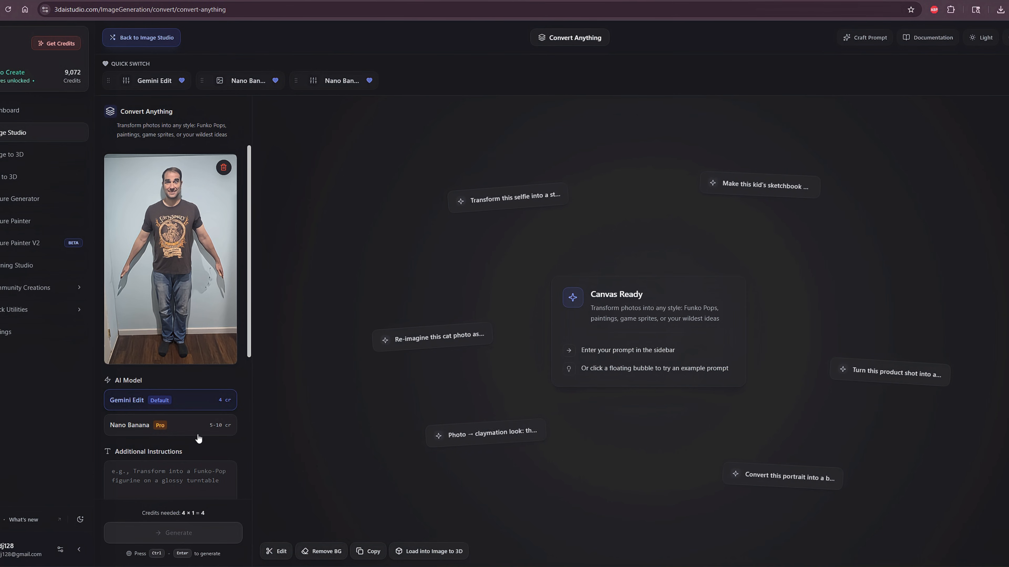
Set the conversion's AI model to Nano Banana Pro and its aspect ratio to Portrait 9:16
click(181, 432)
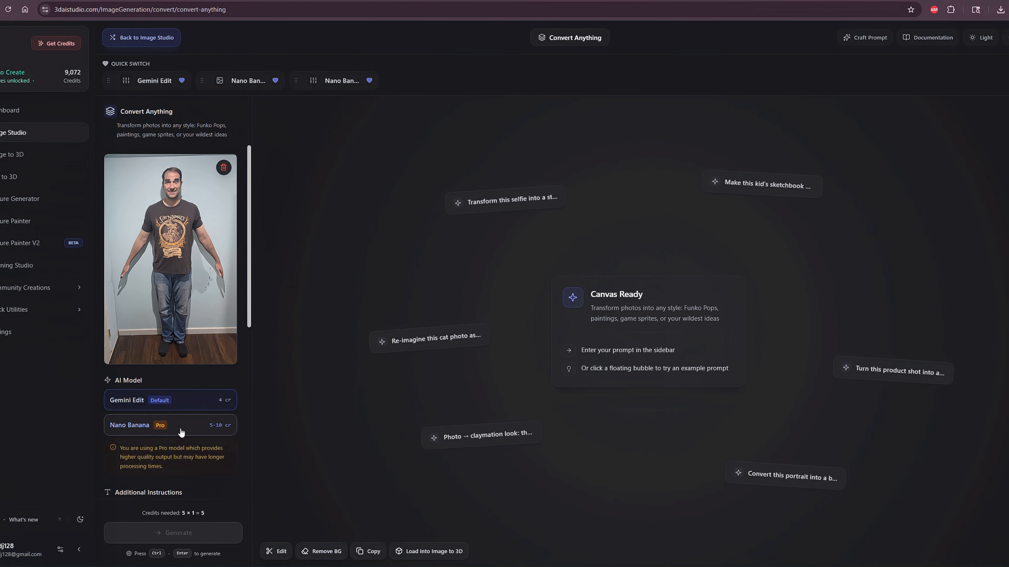
drag(247, 273, 247, 417)
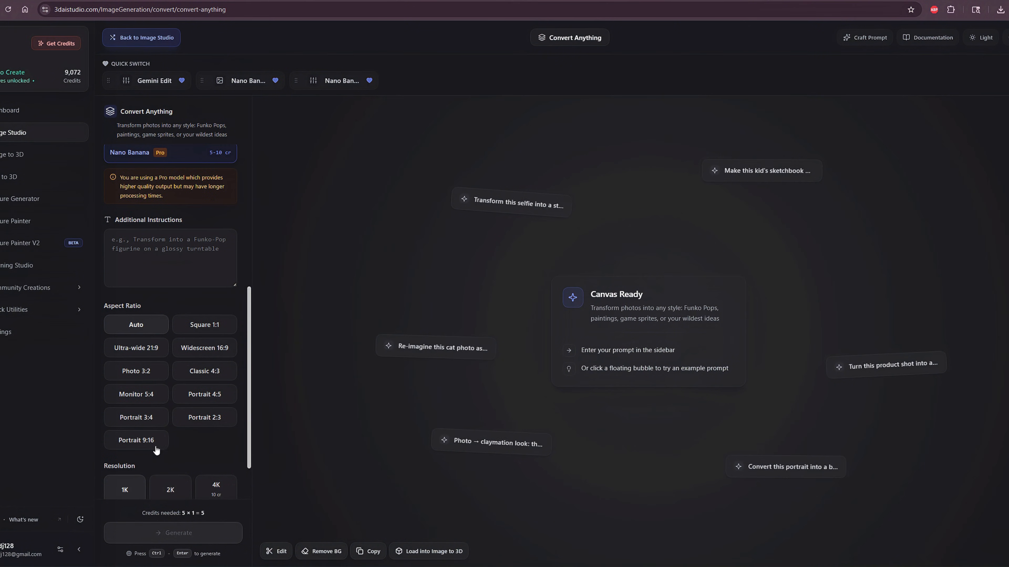
scroll(243, 427, up, 2)
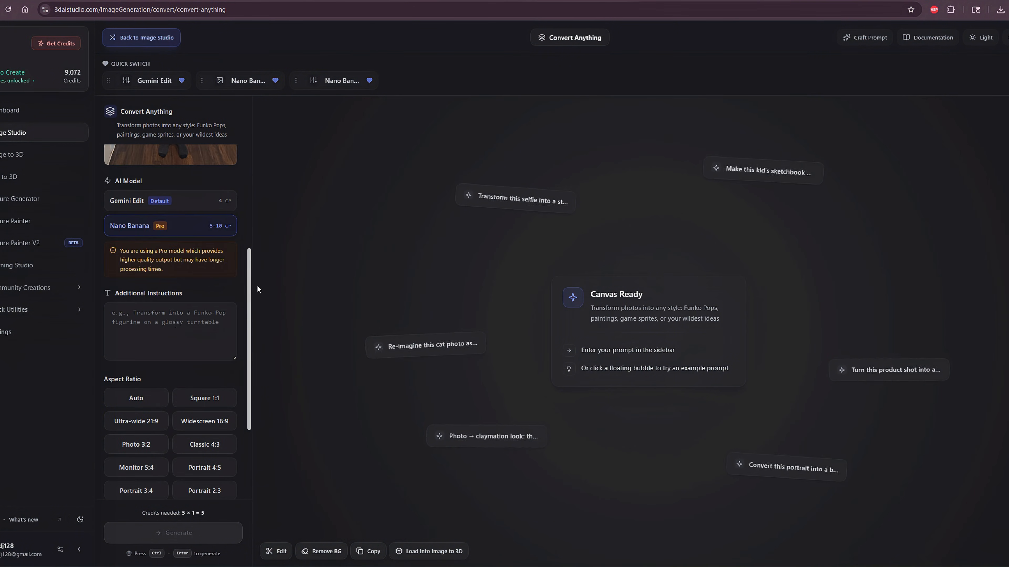
Enter "Transform into" followed by the stylized evil Nordic raider prompt, ending at "fitted black leather and fur armor", as the additional instructions
click(195, 321)
text(Transform into)
text(a 3D model of a stylized evil Nordic raider, wiry and thin, mischievous expression, angular clean facial planes, pale war-touched skin, dark under-eye markings, fitted black leather and fur armor)
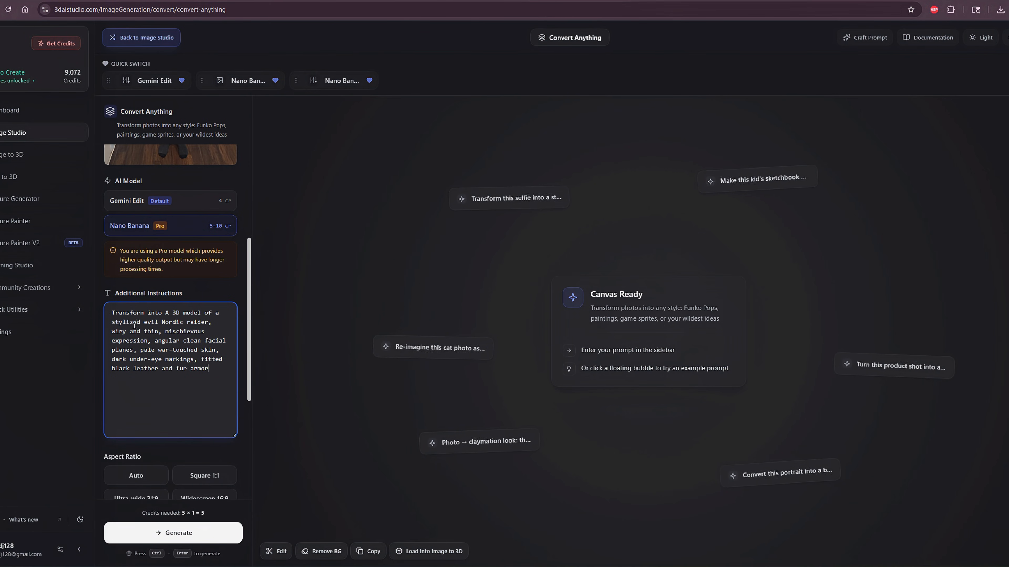
Delete "wiry and thin," from the instructions and append ", t-pose, symmetric, white background, clean, game-rig ready"
drag(111, 332, 160, 332)
key(BackSpace)
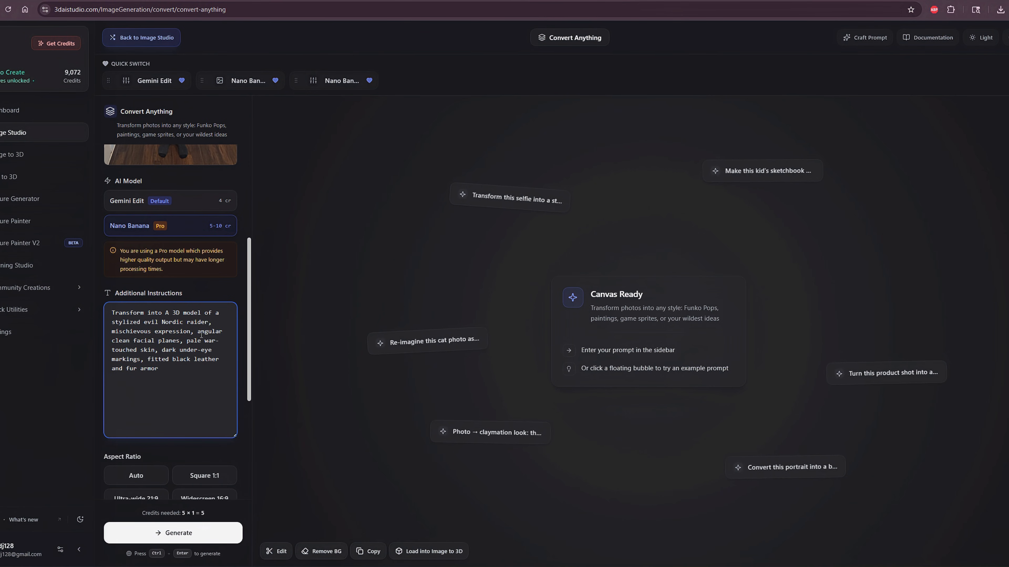
key(BackSpace)
key(BackSpace)
click(208, 367)
text(, t-)
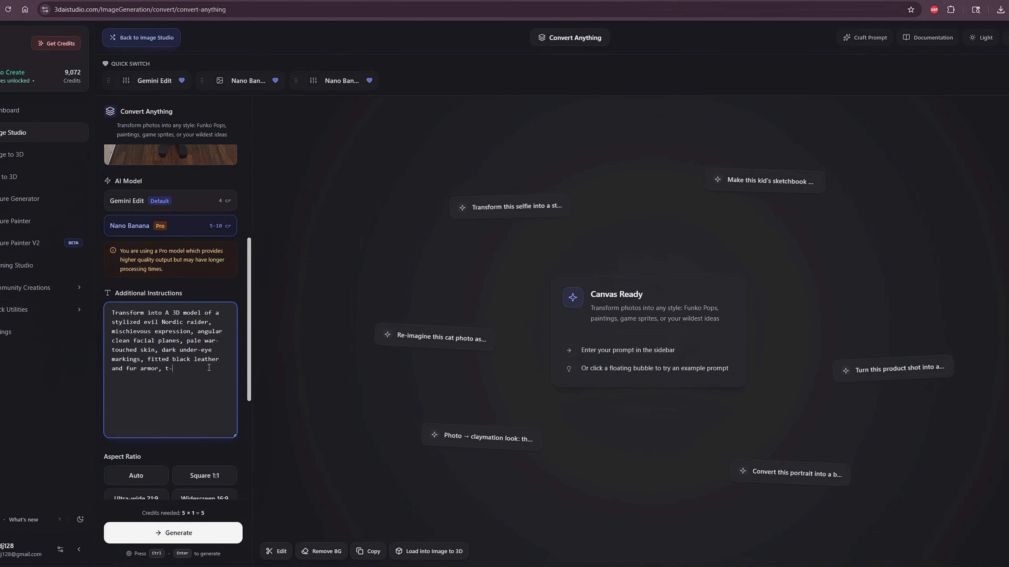
text(pose, symmetric, white background, clean, gam)
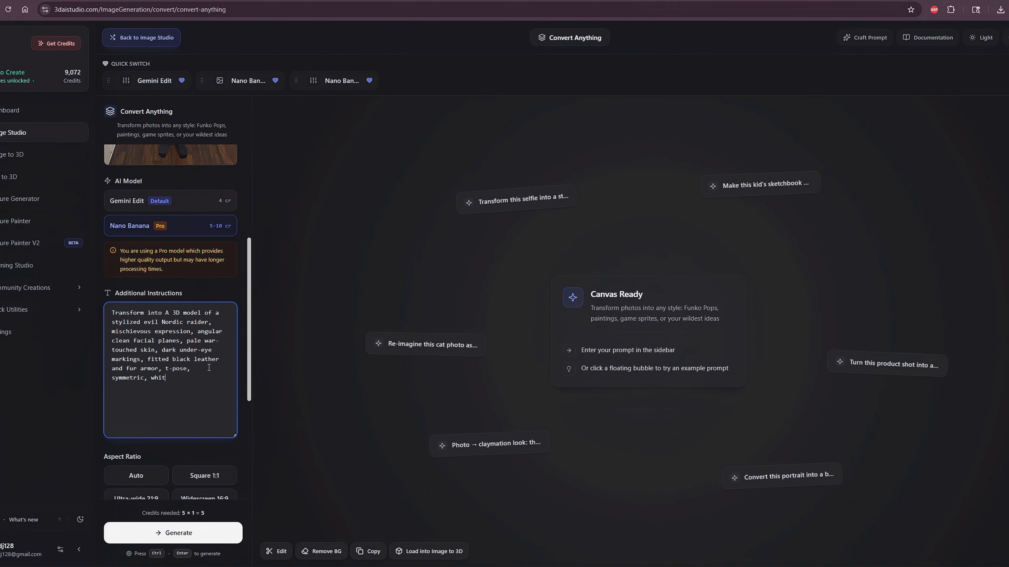
text(e-rig ready)
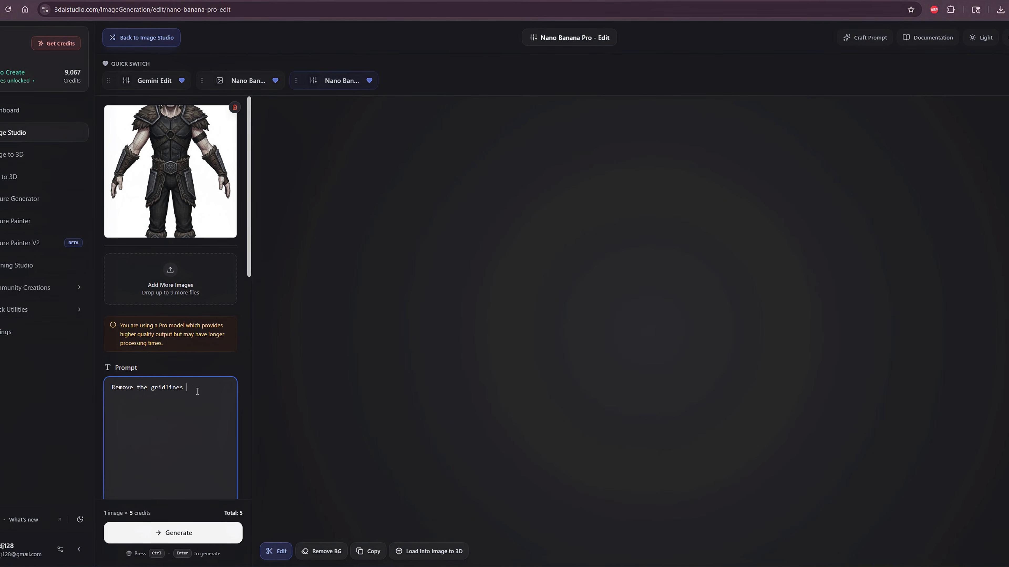
Complete the Nano Banana Pro edit prompt for the converted raider as "Remove the gridlines from the model"
text(from the moideldel)
key(BackSpace)
key(BackSpace)
key(BackSpace)
key(BackSpace)
text(del)
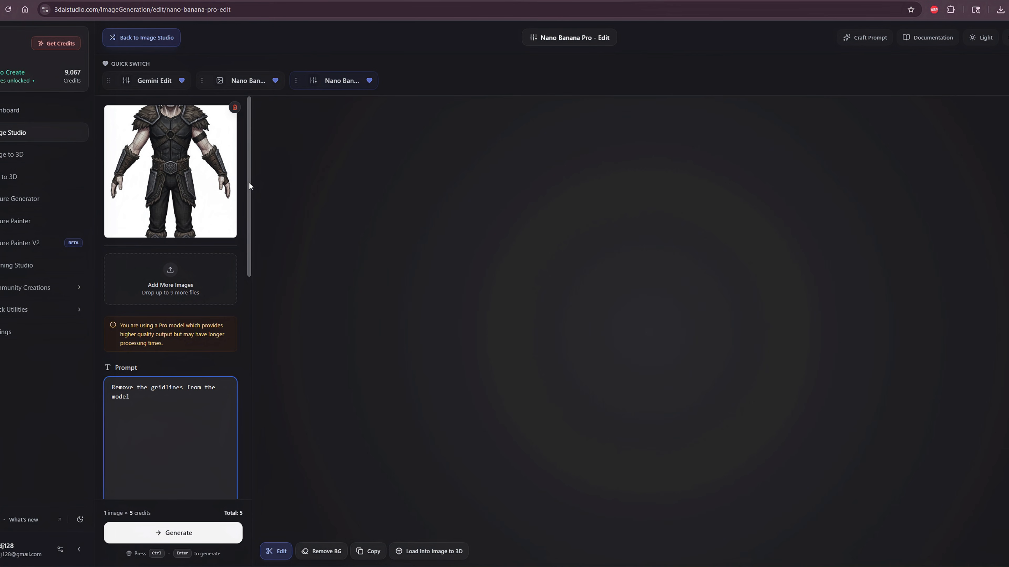
Set the resolution to 2K and generate the gridline removal edit
scroll(249, 315, down, 2)
scroll(250, 345, down, 7)
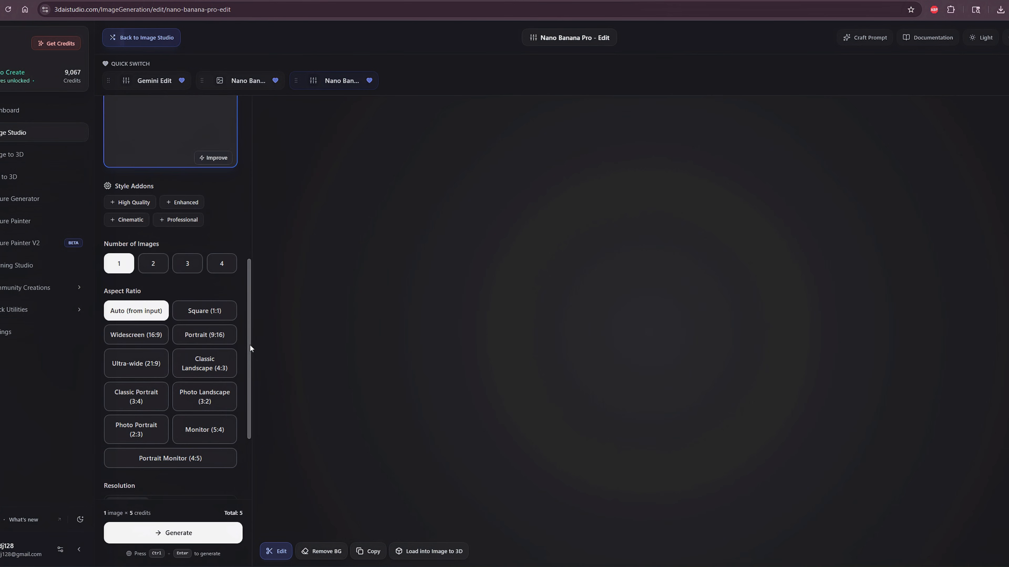
scroll(253, 384, down, 3)
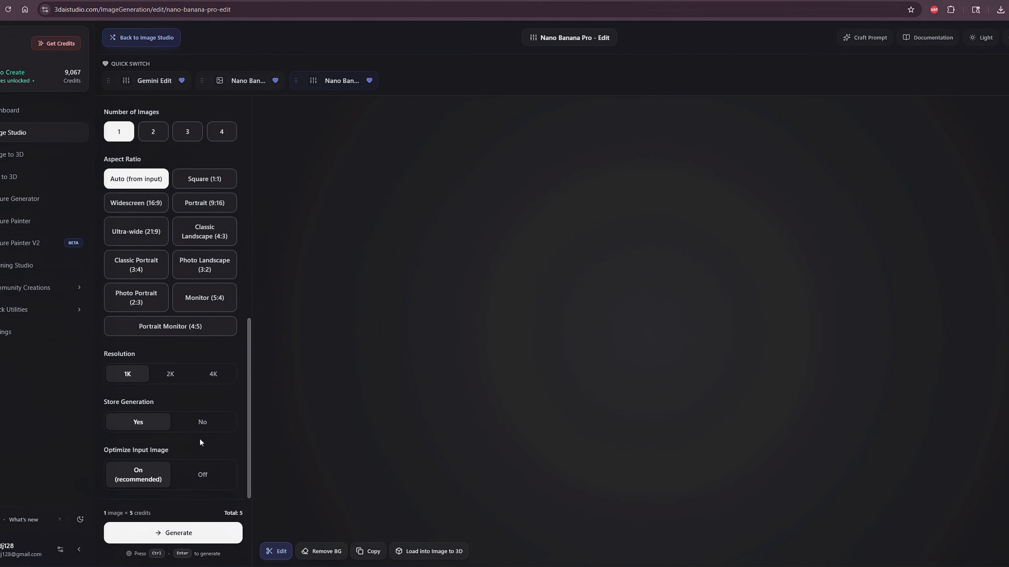
click(170, 374)
click(175, 533)
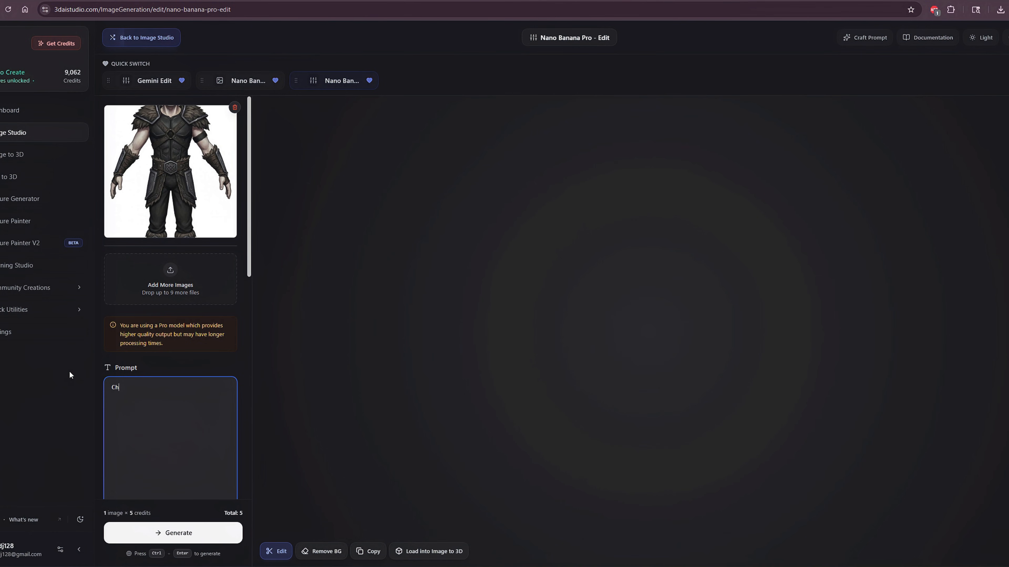
Enter the prompt "Change pose to a T-pose" for the raider image and generate the edit
text(ange pose to a T-pose)
scroll(231, 325, down, 2)
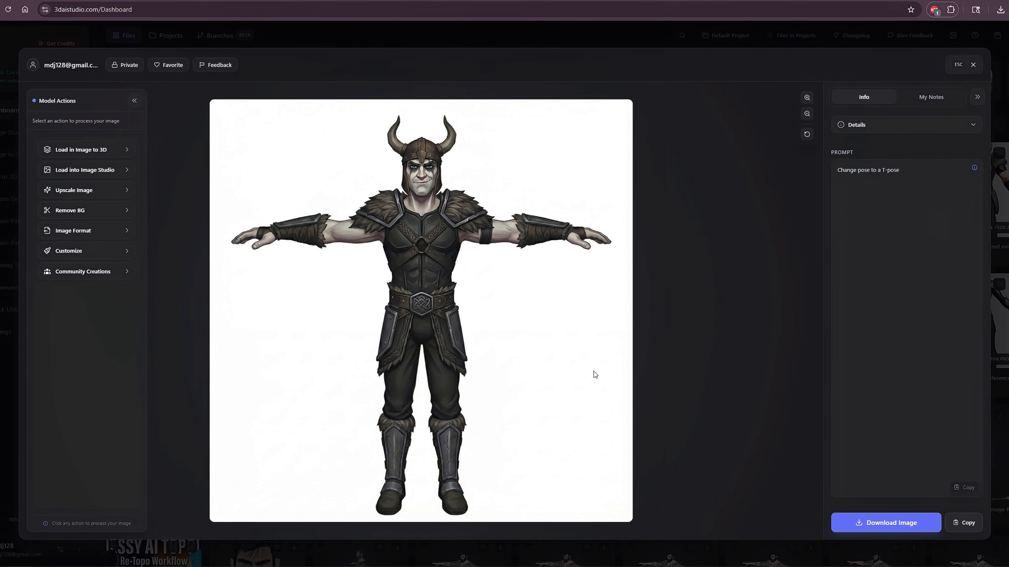
Add the stylized mystical hero image from Downloads as the second input image beside the T-posed raider in Nano Banana Pro Edit
click(974, 65)
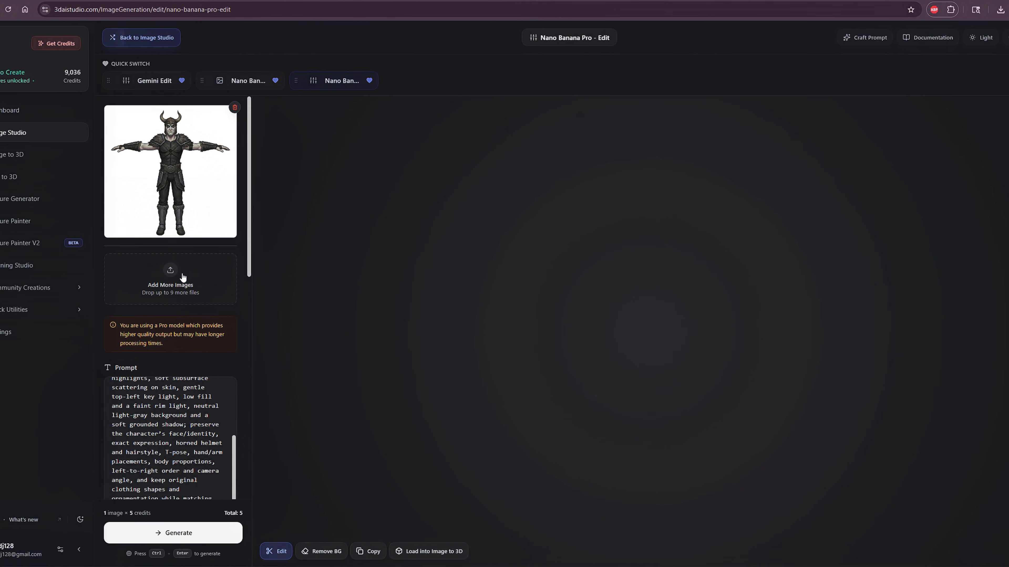
click(181, 272)
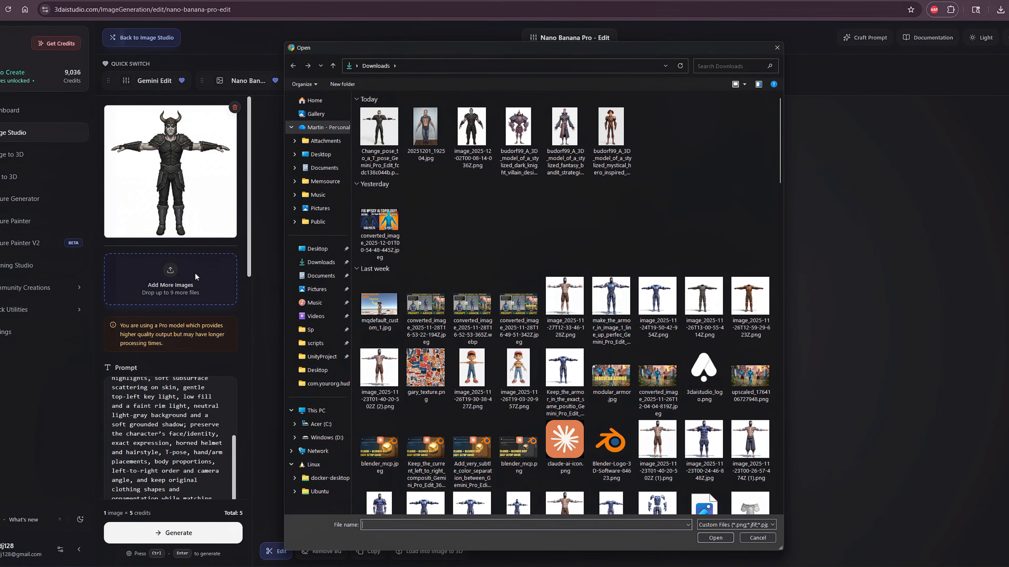
double_click(608, 137)
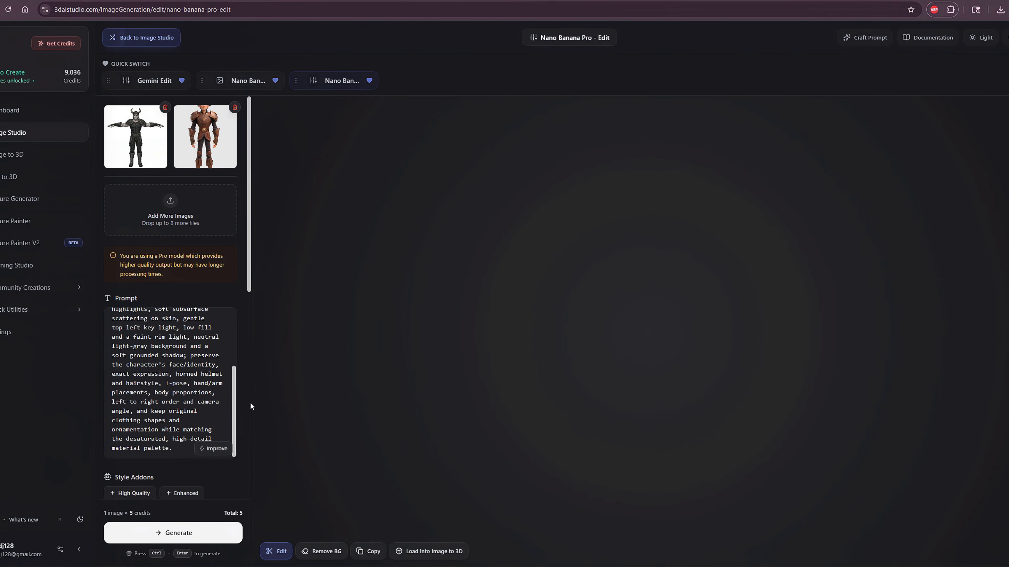
Shorten the prompt to "Re-render image 1 to match the polished stylized 3D aesthetic of image 2" and generate the edit
drag(233, 402, 226, 309)
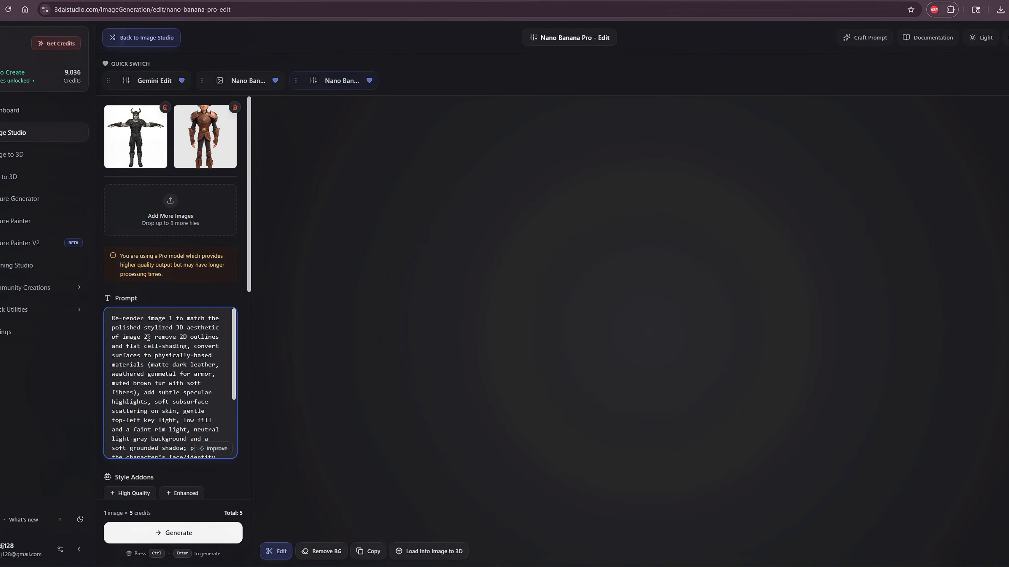
drag(148, 337, 216, 490)
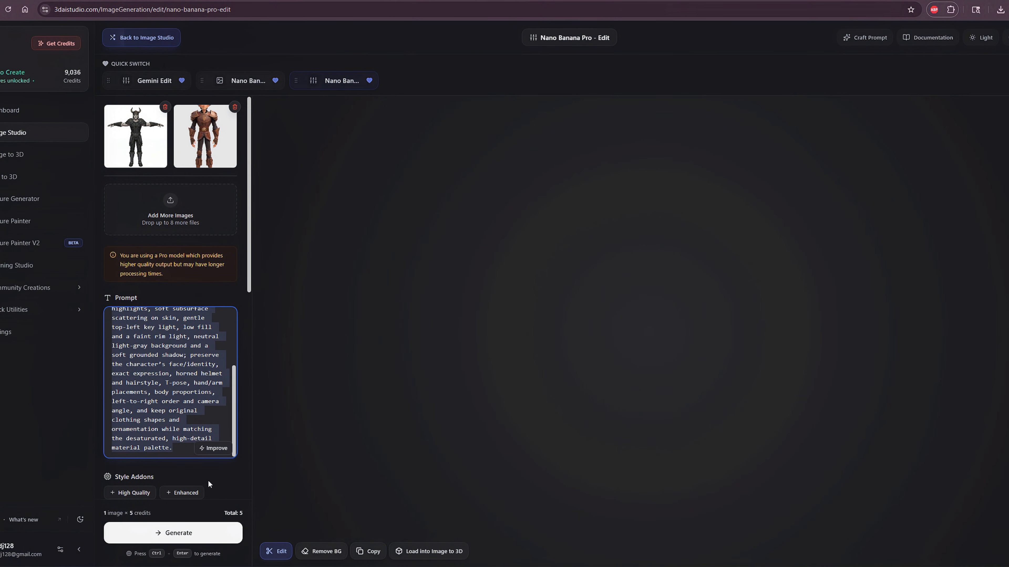
key(BackSpace)
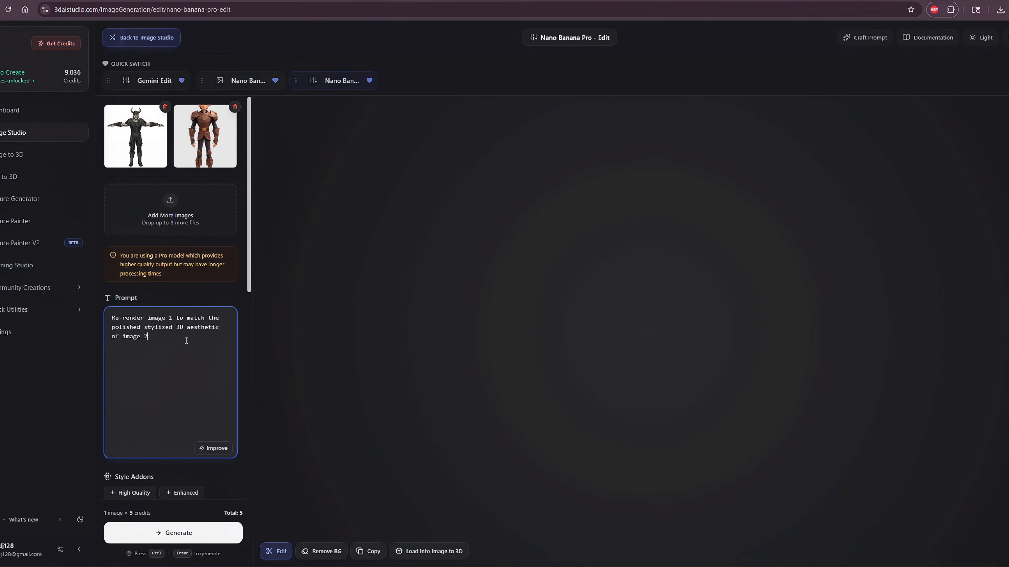
click(183, 534)
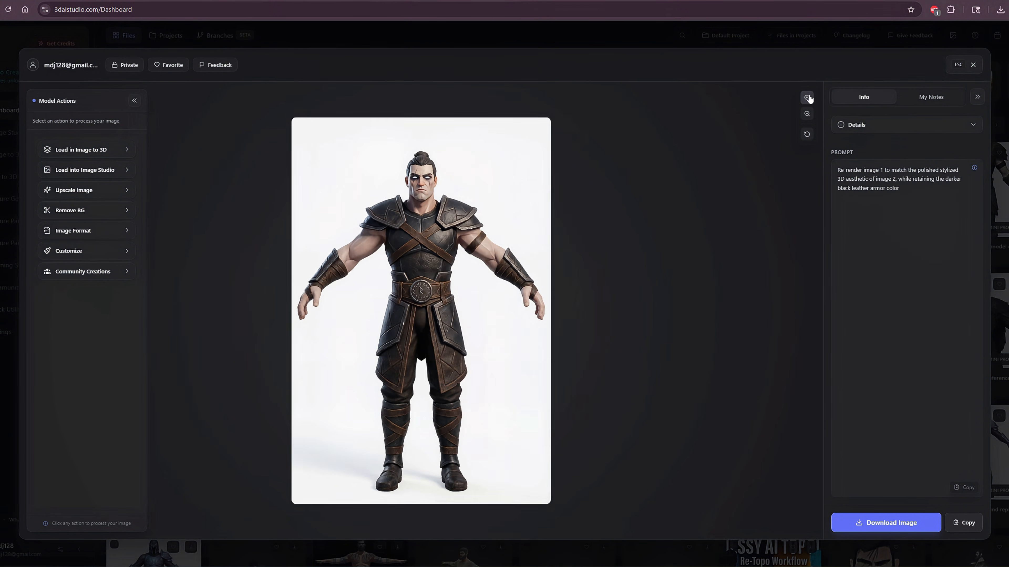
Load the brown-armored horned raider's T-pose image into Image to 3D and expand the advanced model settings
click(806, 97)
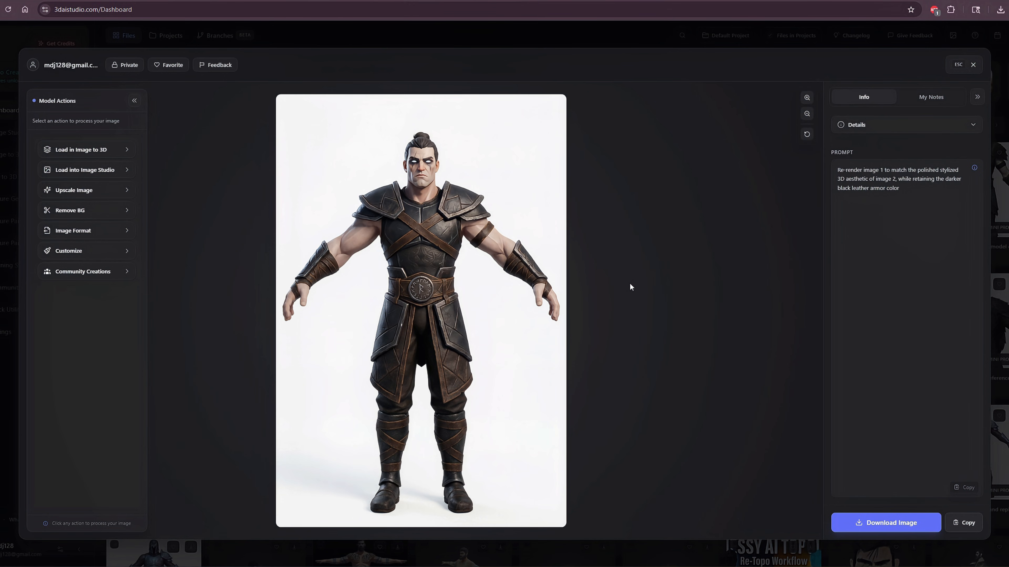
click(972, 64)
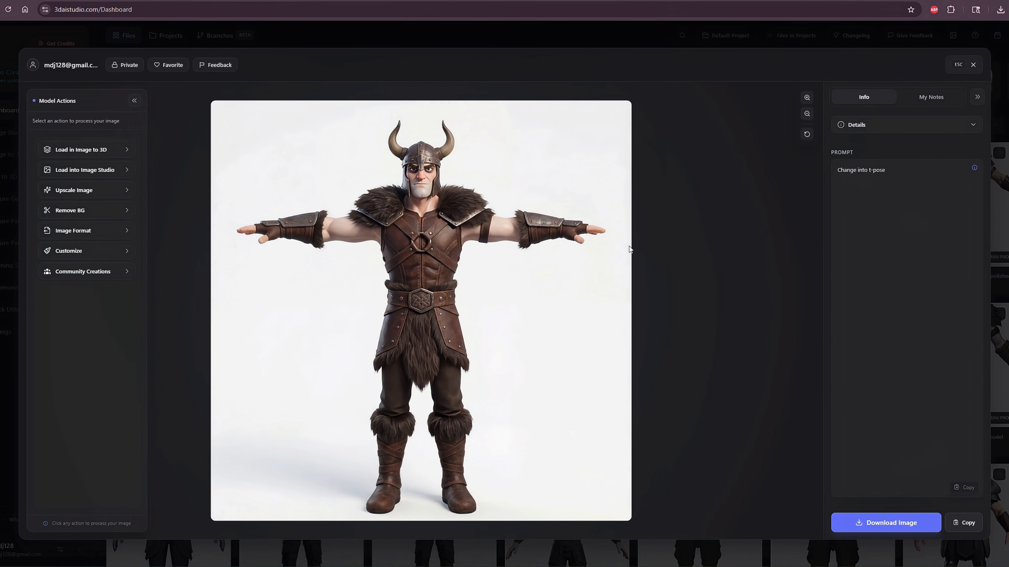
click(95, 153)
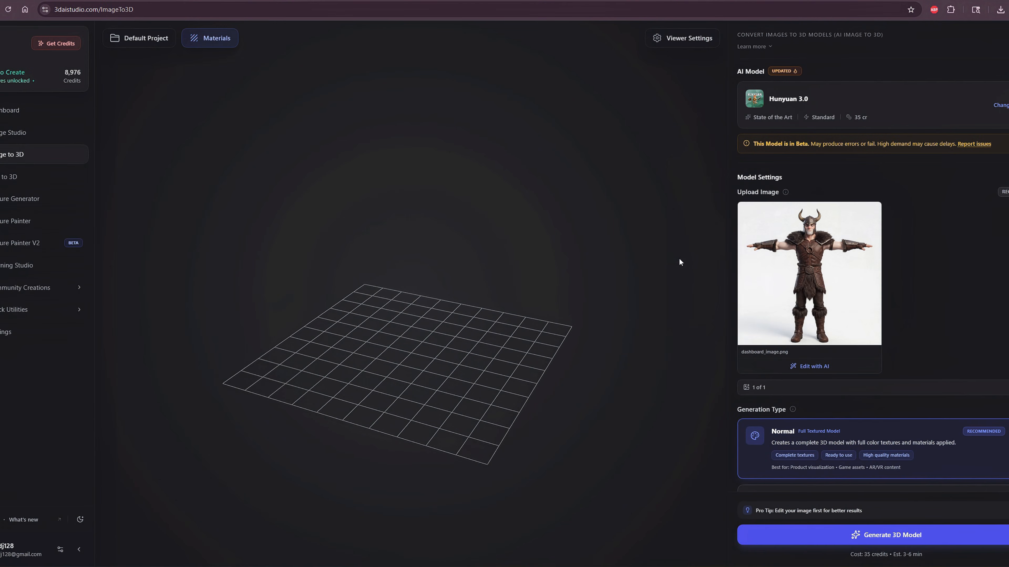
mouse_move(852, 270)
scroll(990, 459, down, 5)
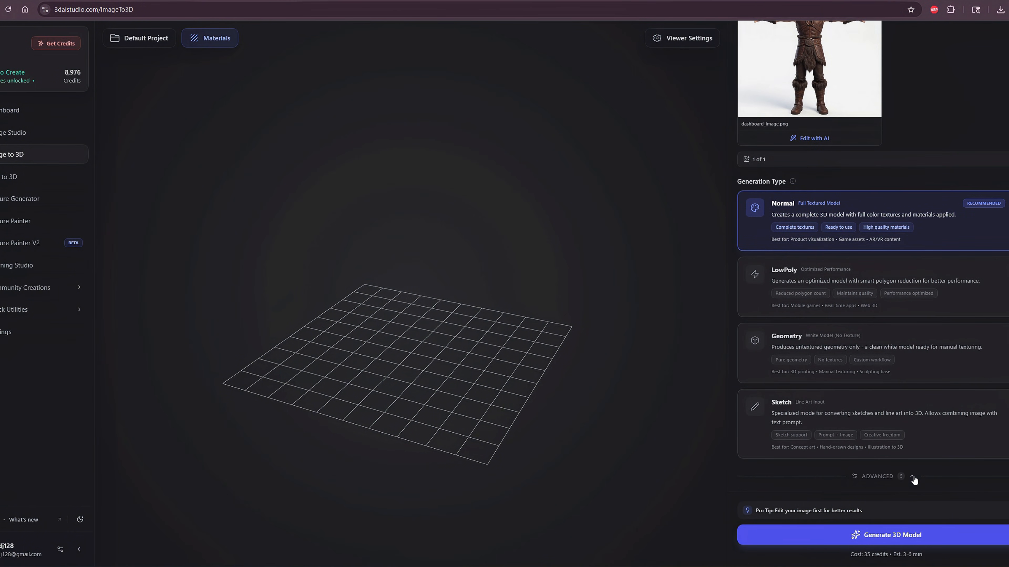
click(850, 476)
scroll(872, 278, down, 4)
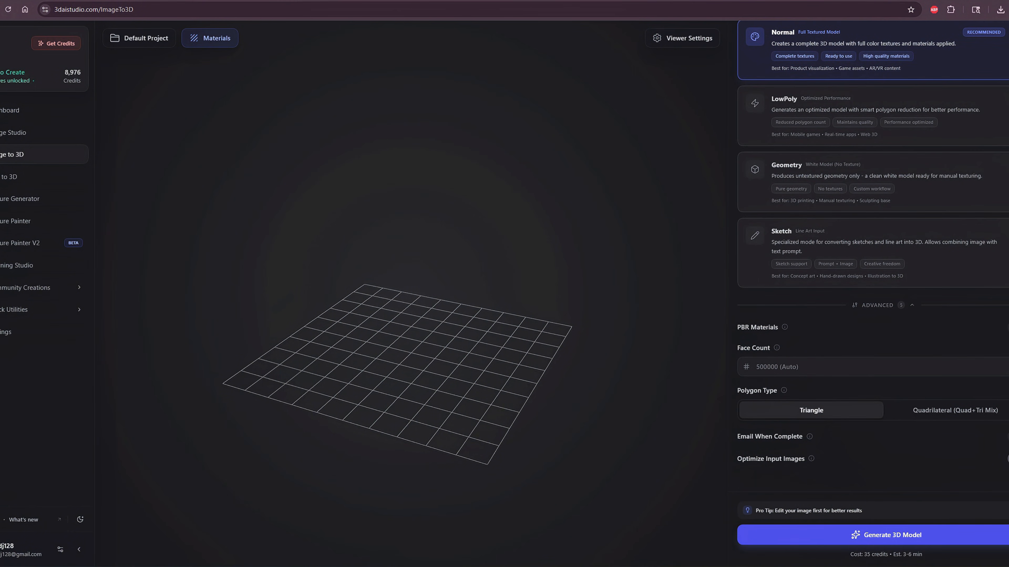
Try face counts of 60000 and 100000 for the raider's 3D model
click(814, 368)
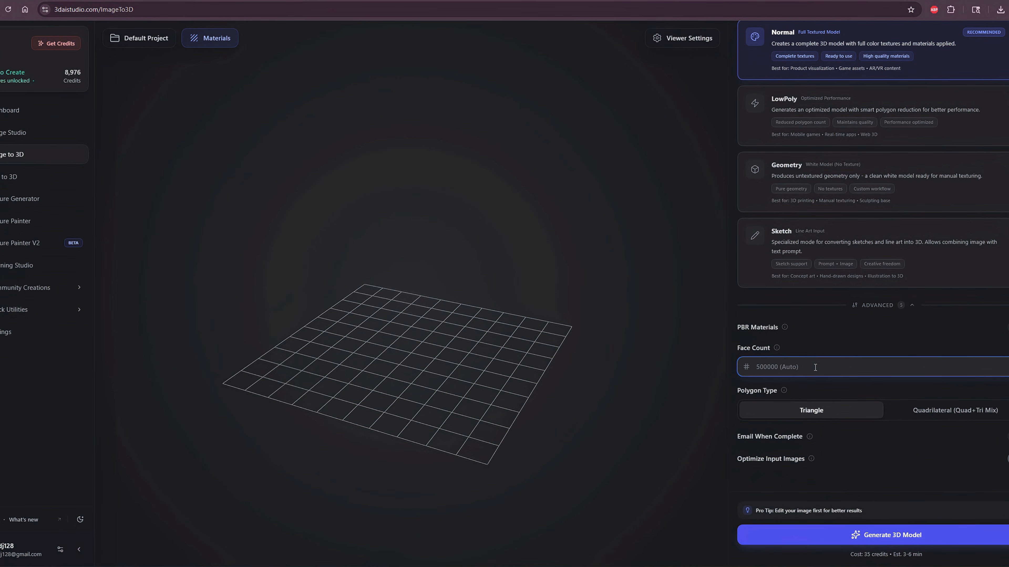
text(60000)
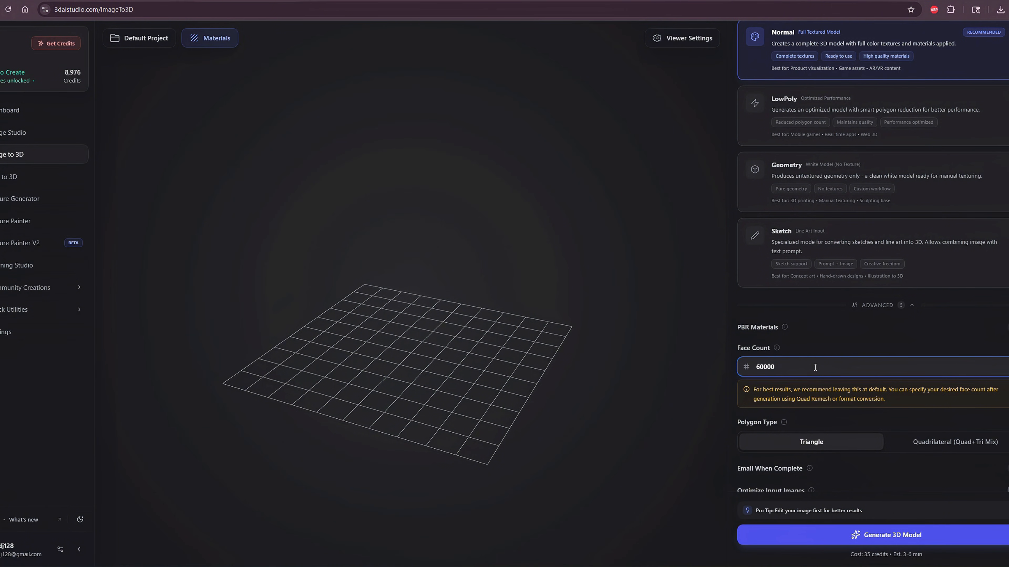
key(BackSpace)
key(BackSpace)
key(BackSpace)
key(BackSpace)
key(BackSpace)
text(100000)
Set the face count to 50000 and generate the raider's 3D model
drag(815, 367, 677, 369)
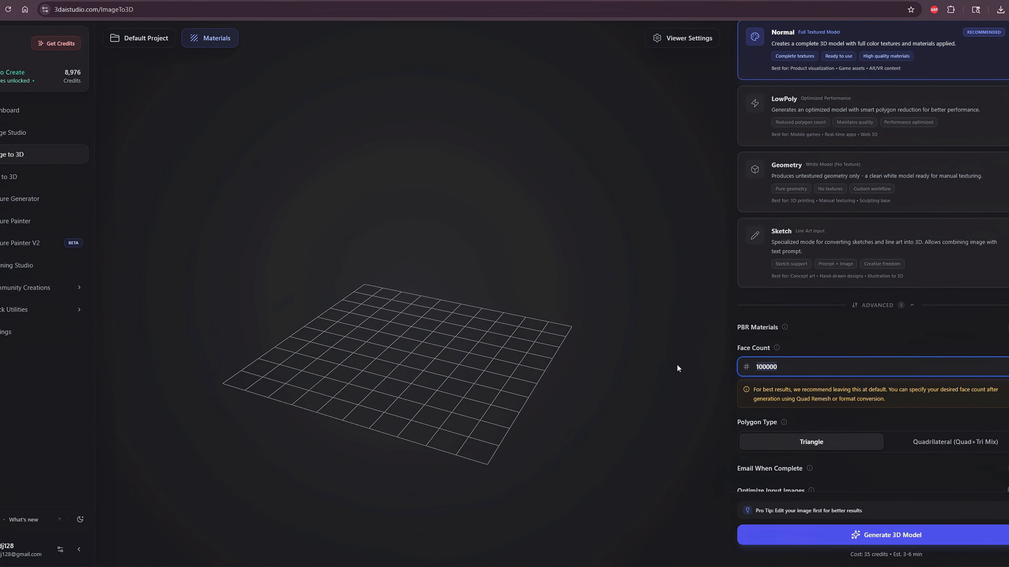
text(50000)
scroll(831, 348, down, 1)
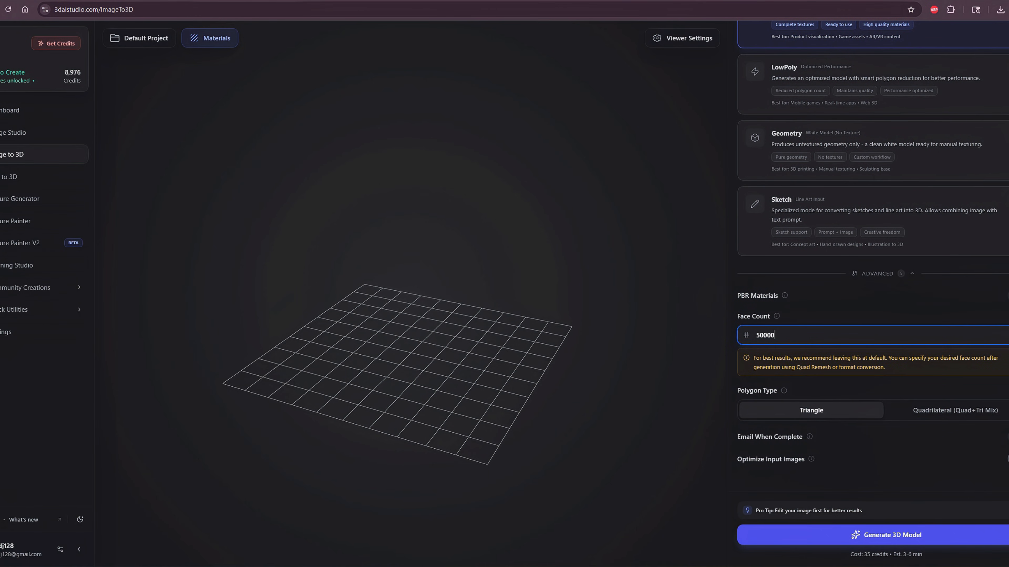
click(875, 536)
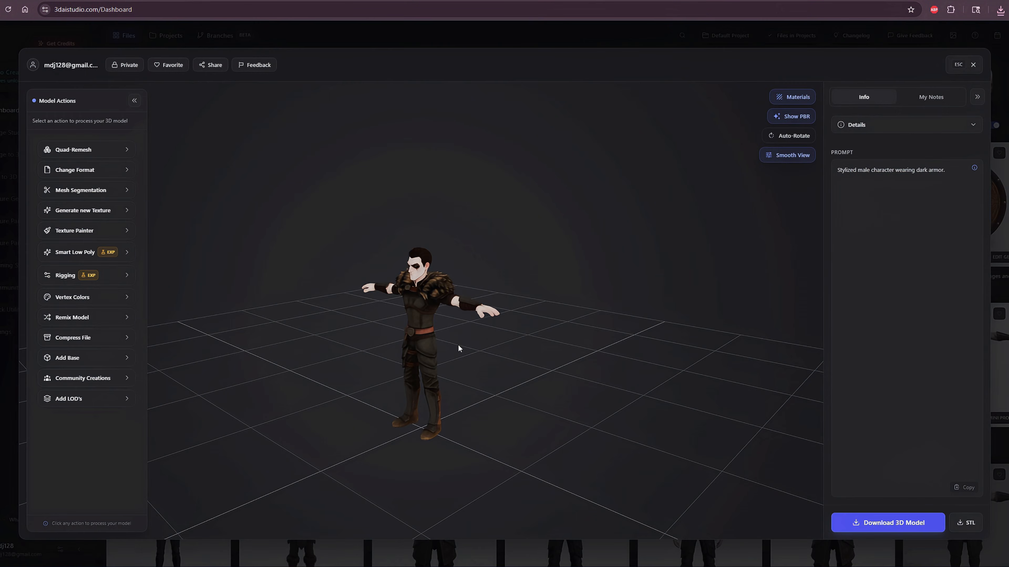
Inspect the generated 3D models of the fur-collared raider and the muscular armored raider up close and from different angles
scroll(516, 351, up, 8)
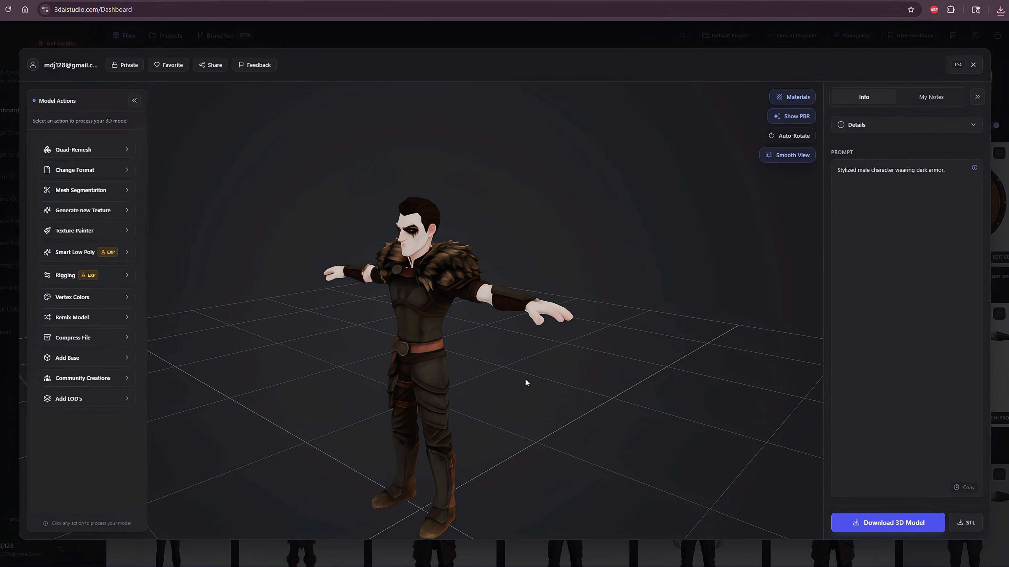
drag(525, 379, 550, 337)
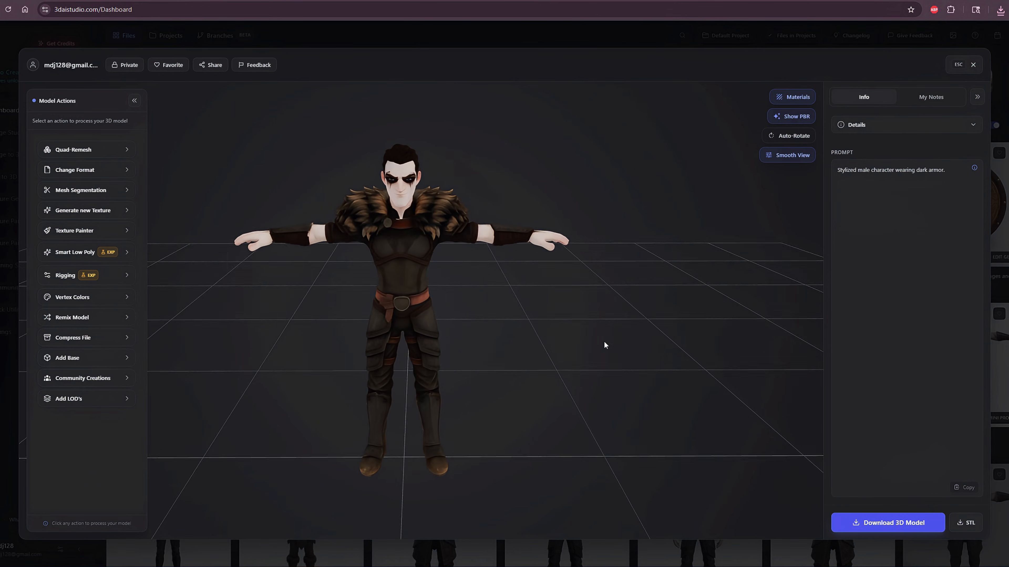
drag(603, 340, 216, 321)
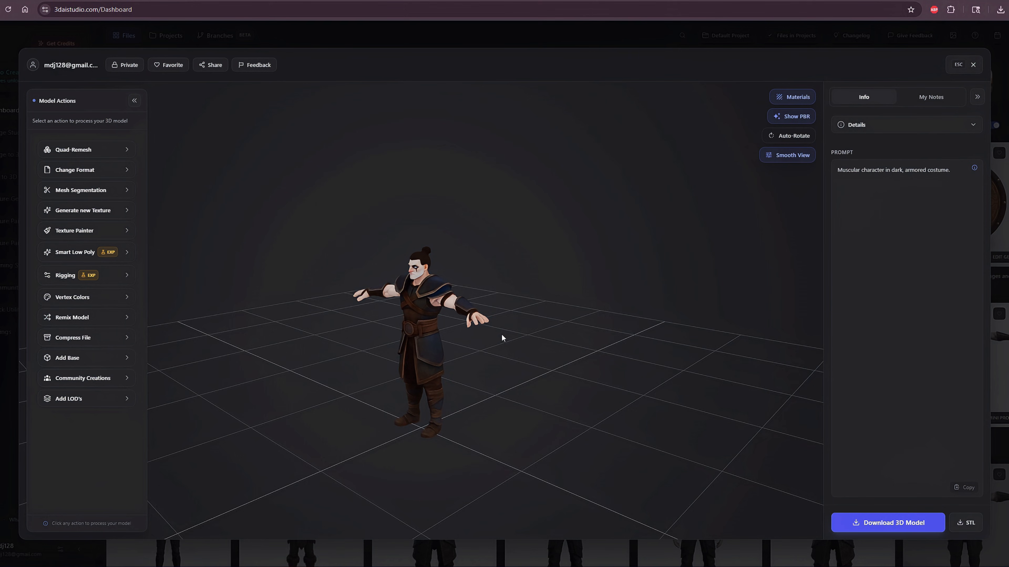
scroll(512, 332, up, 10)
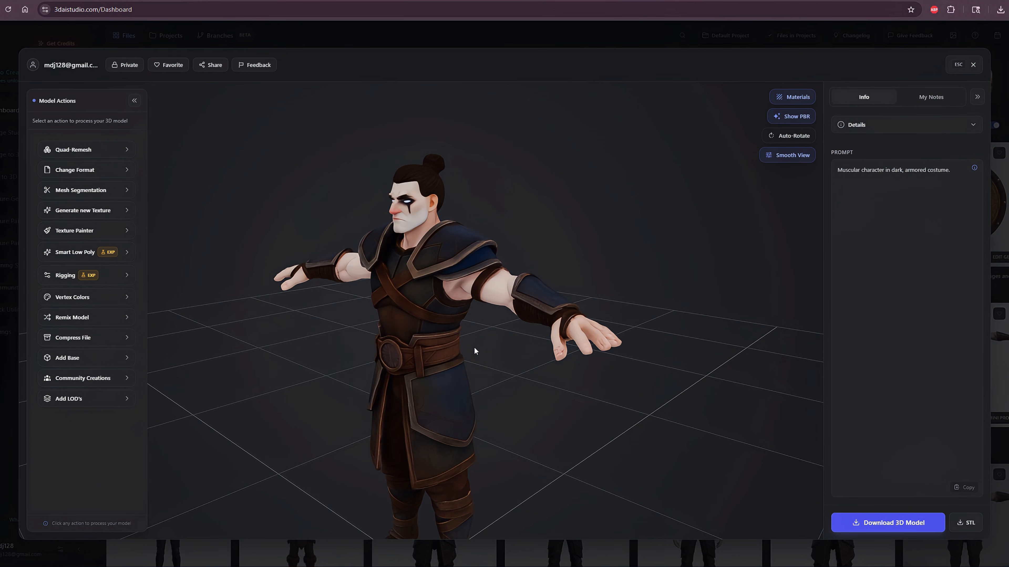
drag(464, 339, 506, 296)
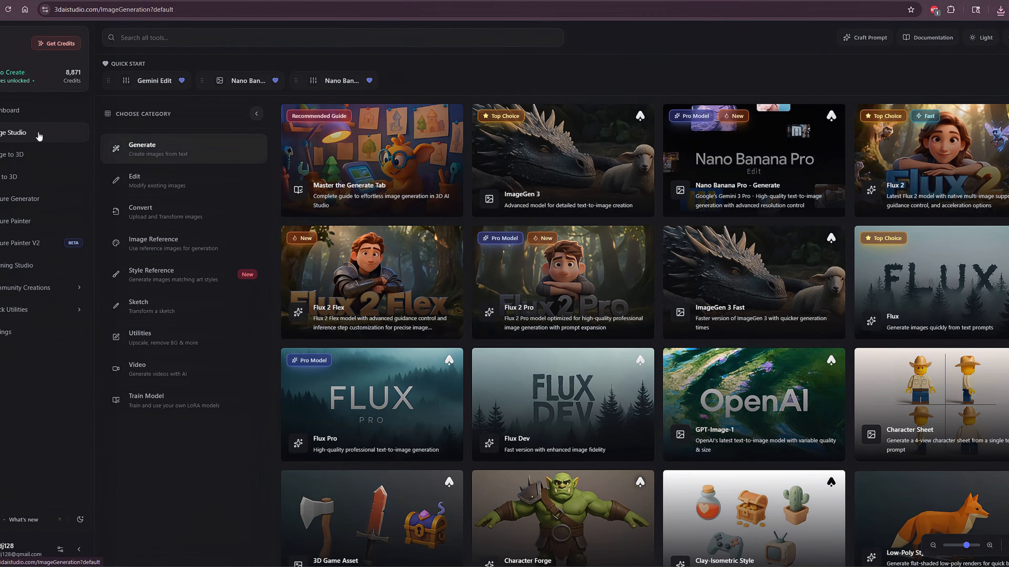
Upload three T-pose raider images and the stylized mystical hero image as references in Custom Style Reference
click(196, 278)
mouse_move(375, 160)
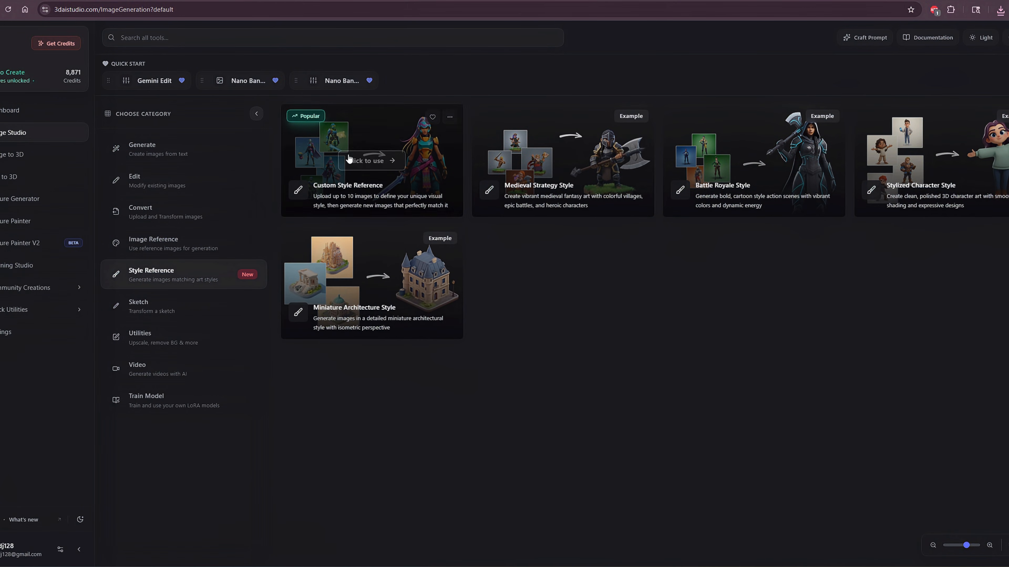
click(378, 164)
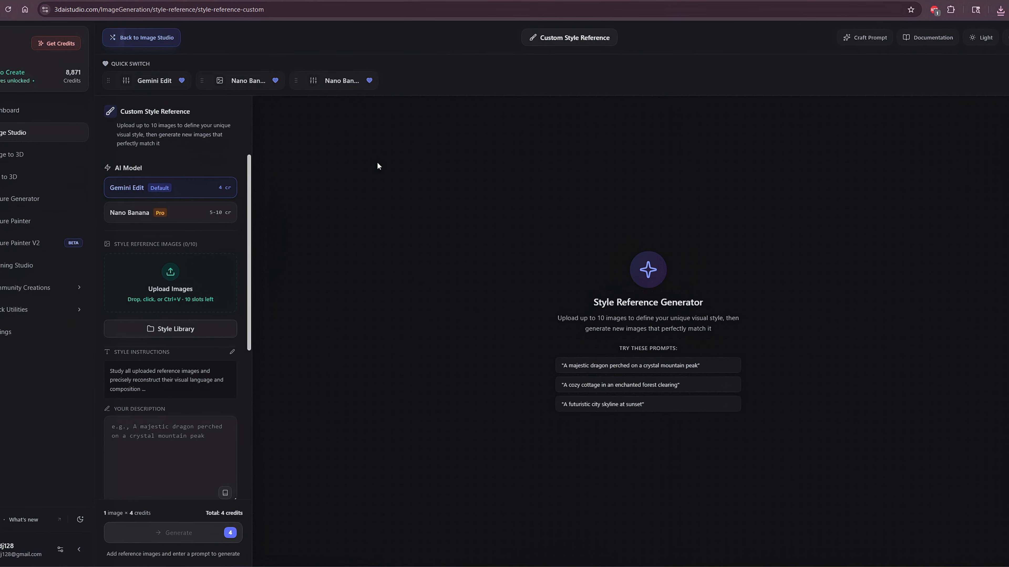
click(169, 273)
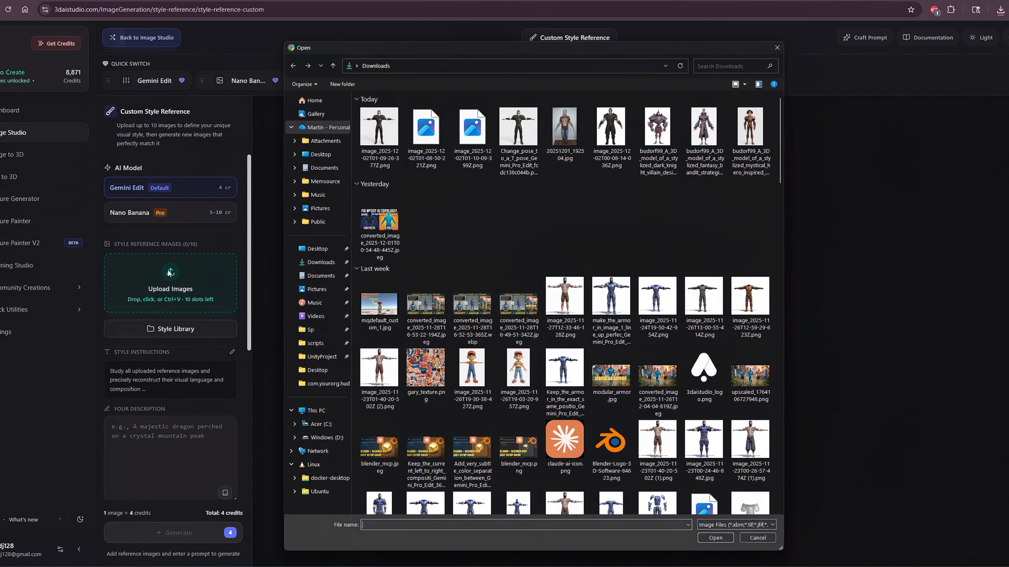
click(378, 131)
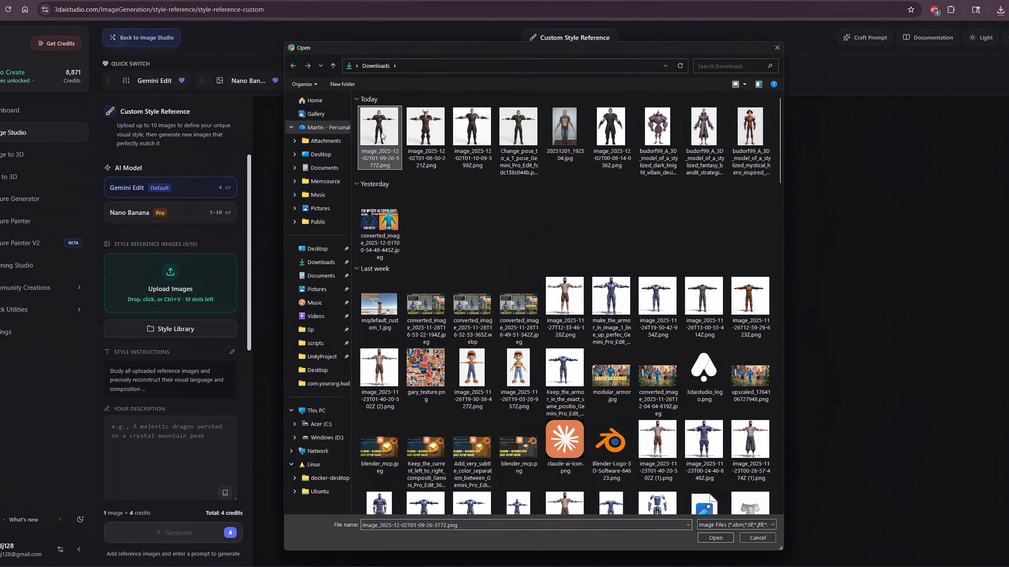
ctrl+click(425, 131)
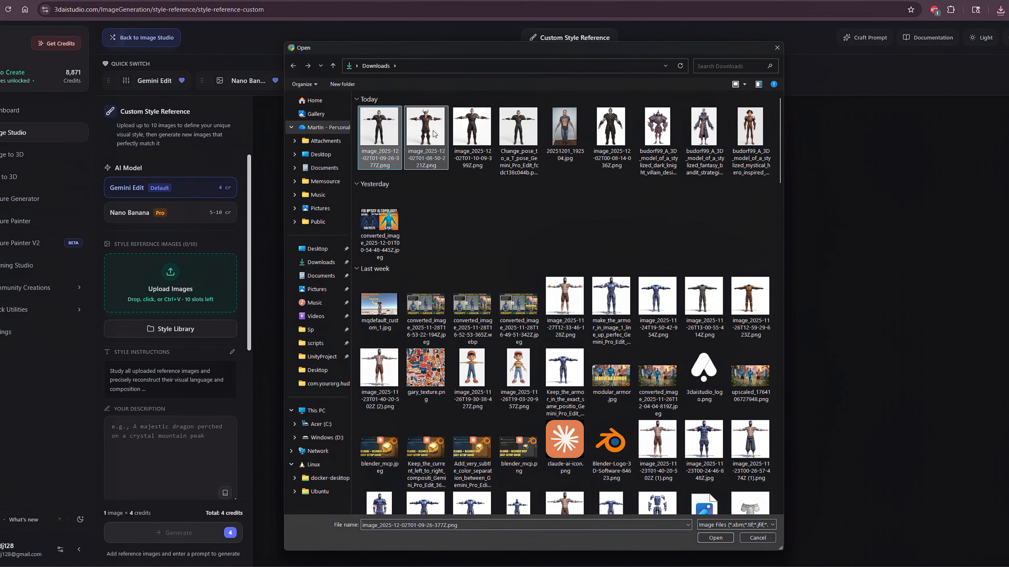
ctrl+click(482, 136)
ctrl+click(745, 133)
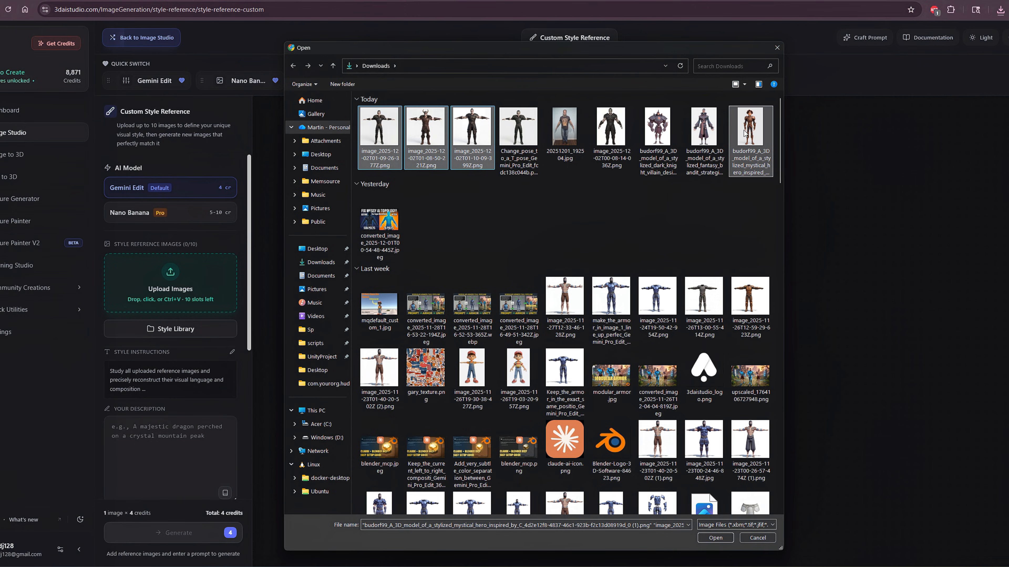
click(715, 538)
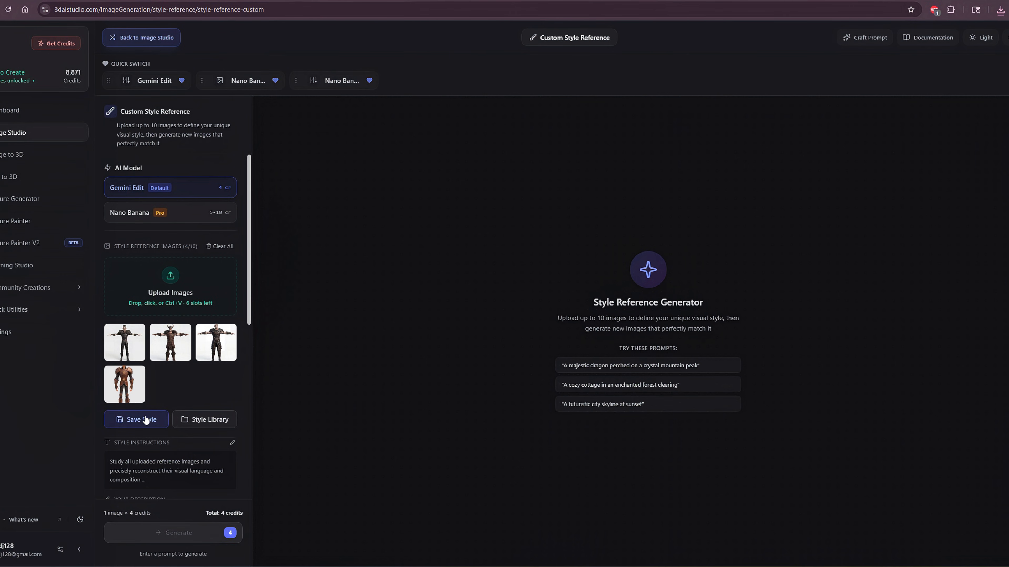
Enter a weapon description beginning "Create a stylized 1-handed" for the uploaded style references
drag(249, 299, 253, 346)
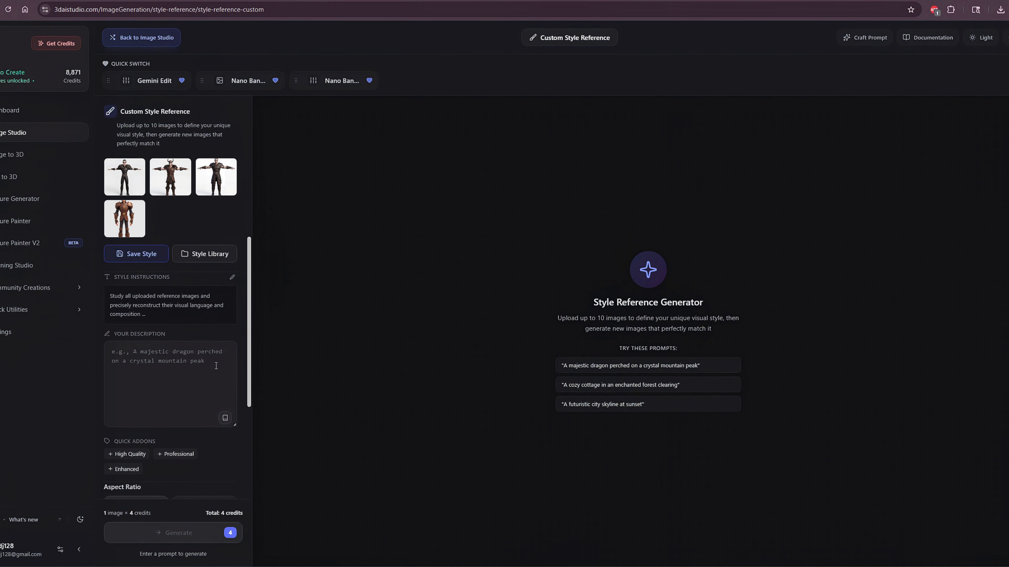
click(182, 366)
text(create a s)
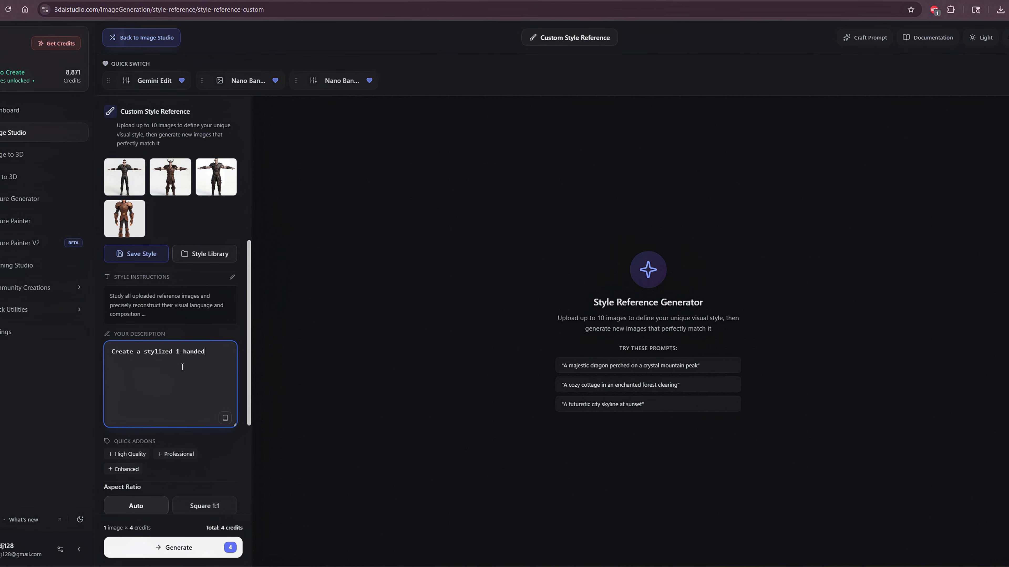
text(ic)
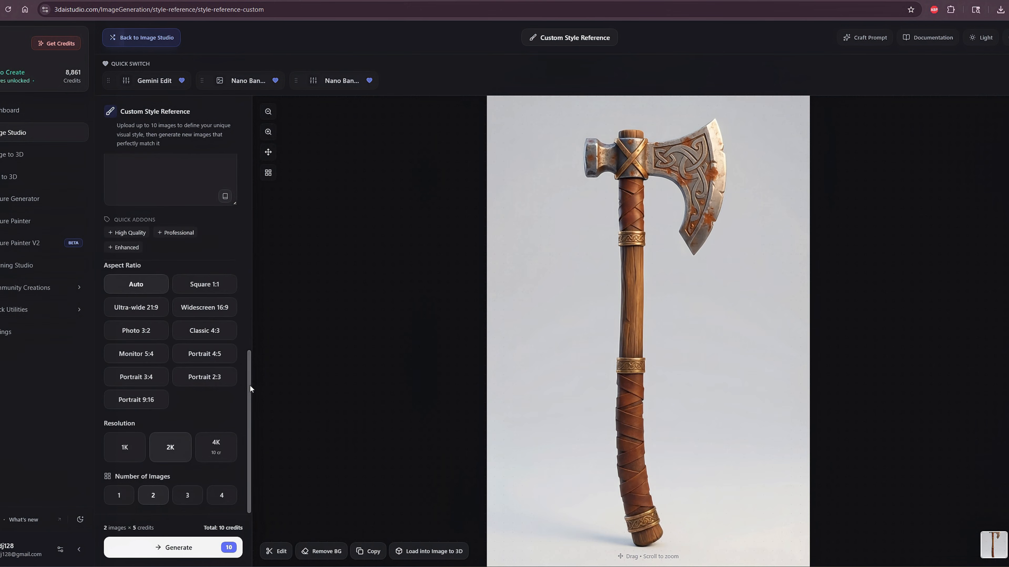
drag(249, 383, 255, 194)
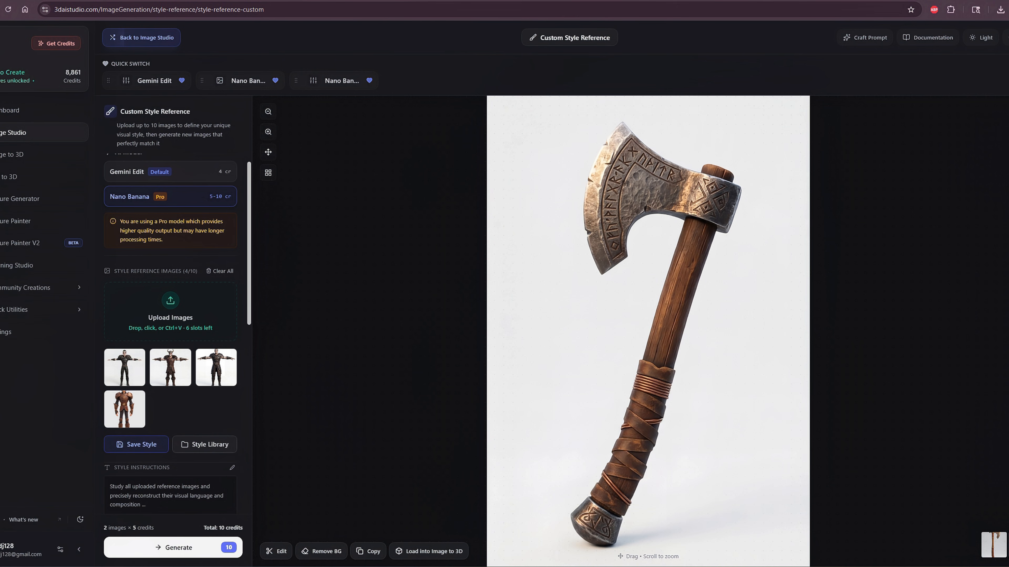
Open the 3D model "Stylized male character wearing dark armor" from the dashboard files
mouse_move(4, 566)
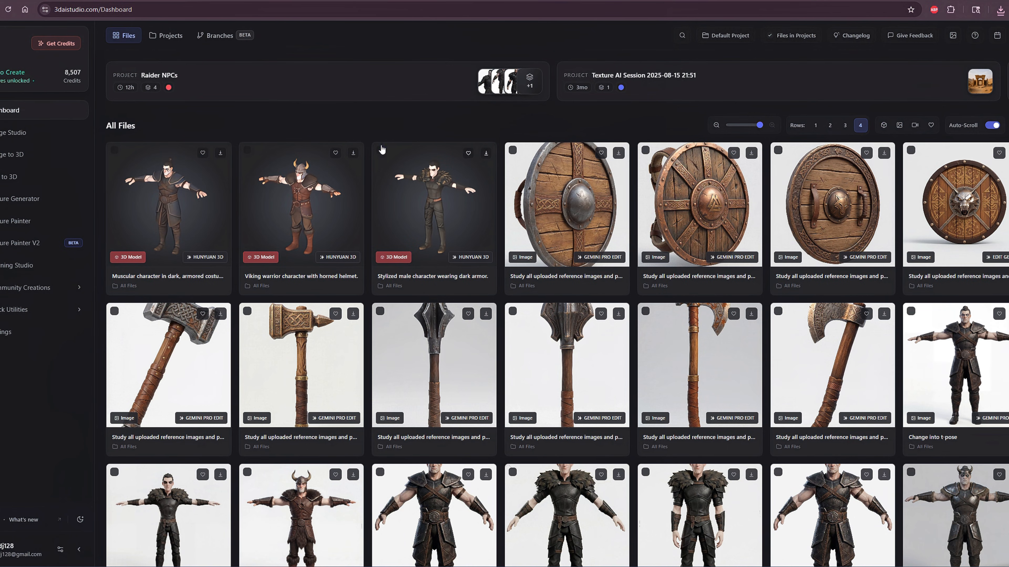
click(431, 198)
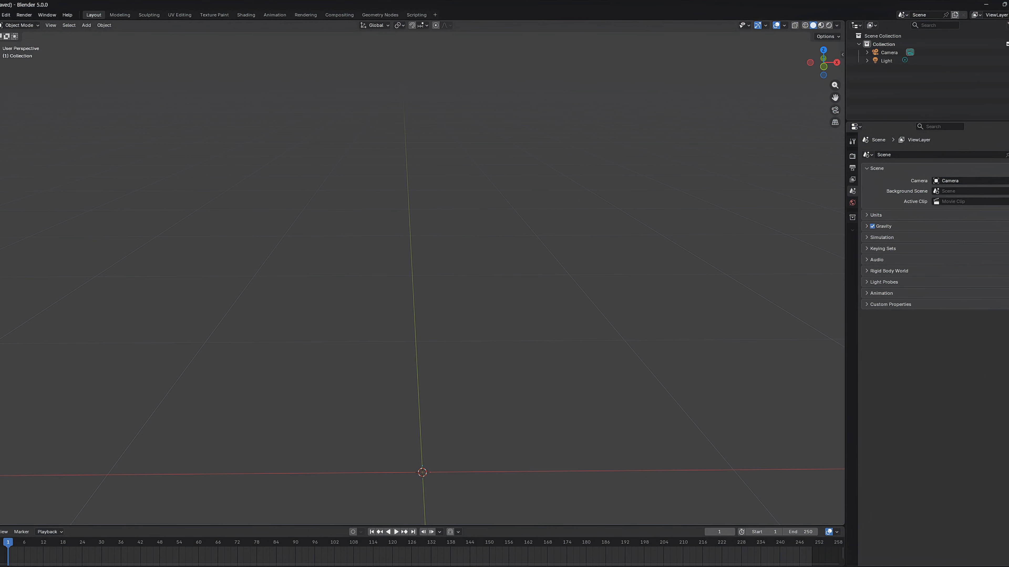
Import the horned-helmet raider GLB model from the Downloads folder as glTF 2.0
click(1, 15)
mouse_move(23, 134)
click(114, 216)
double_click(378, 439)
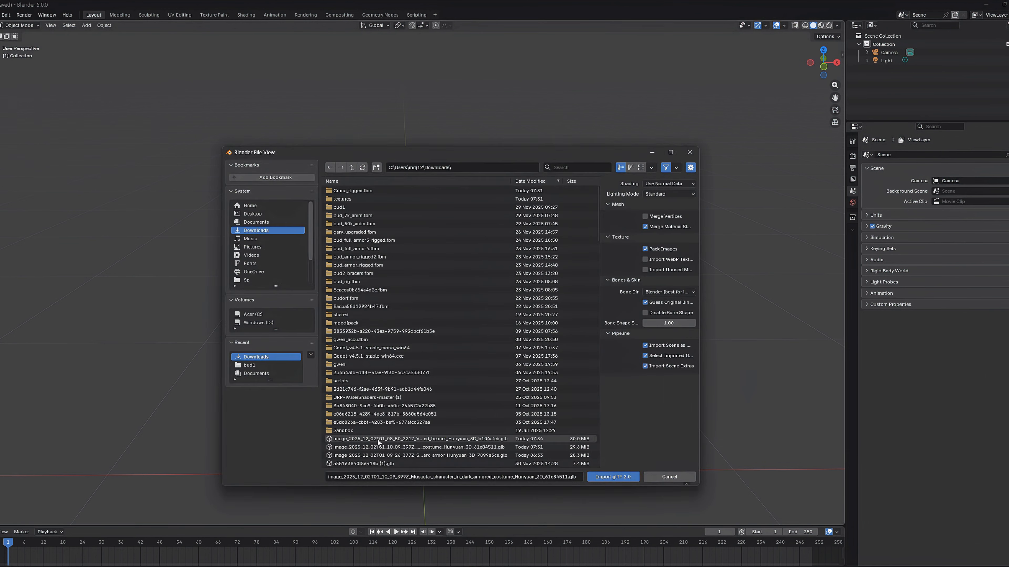
scroll(410, 272, up, 2)
shift+middle_drag(410, 273, 493, 261)
scroll(410, 273, down, 2)
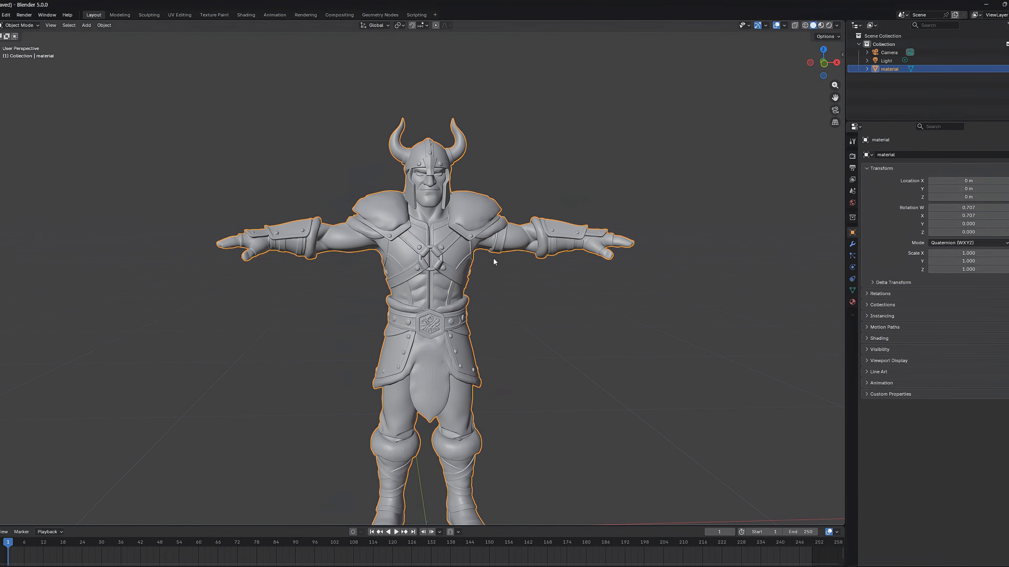
Enable the Statistics overlay in the 3D viewport
click(783, 25)
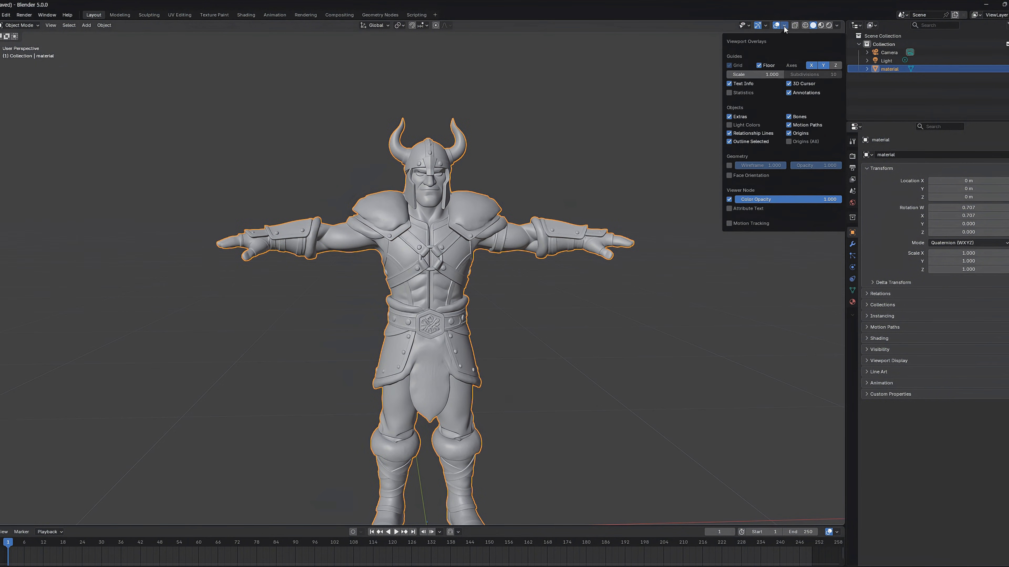
click(729, 92)
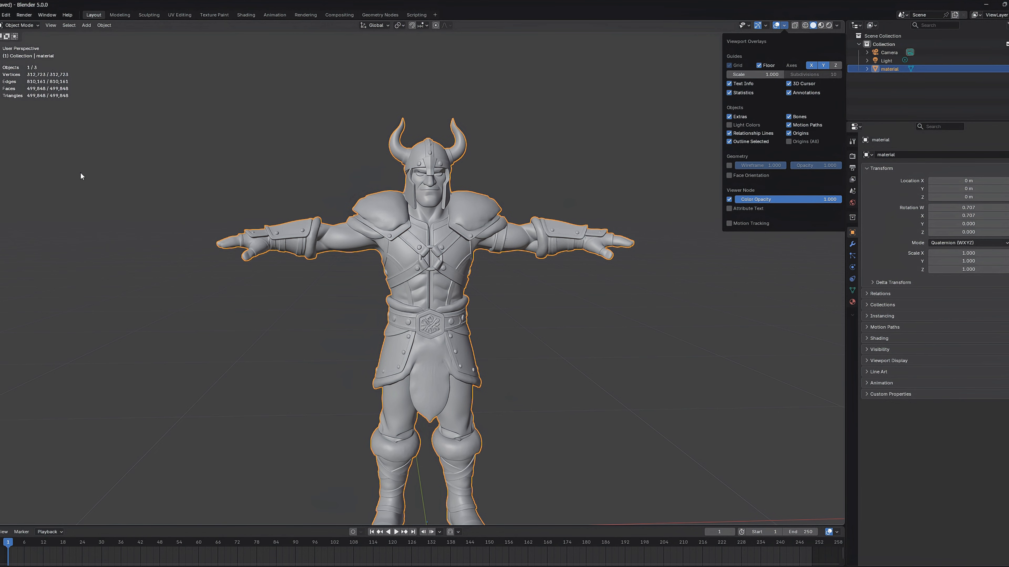
scroll(507, 238, down, 1)
middle_drag(507, 238, 495, 246)
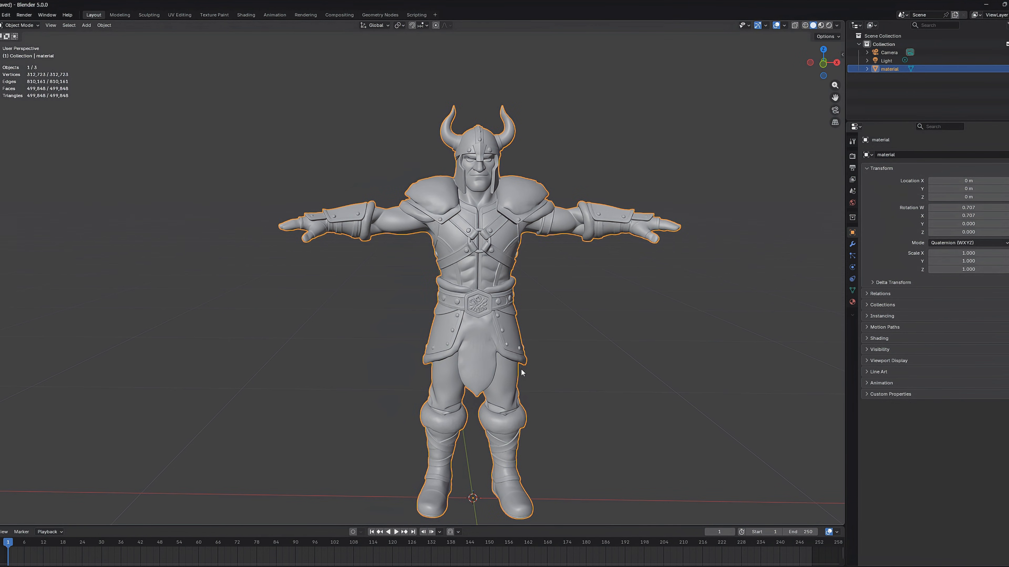
Enter Edit Mode with X-ray enabled and run Delete Loose on the entire raider mesh
click(19, 27)
click(16, 42)
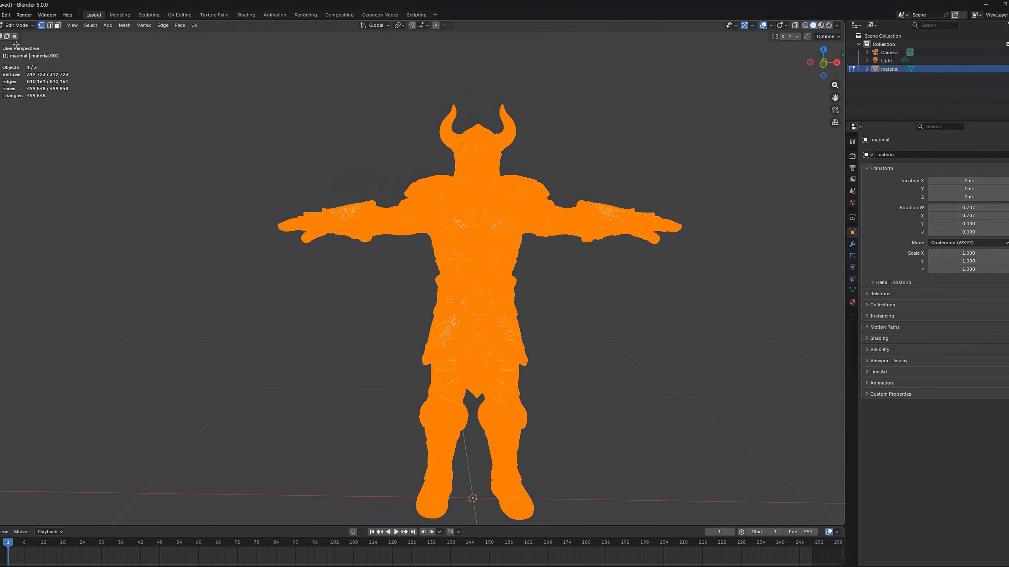
key(alt+z)
click(124, 27)
mouse_move(145, 197)
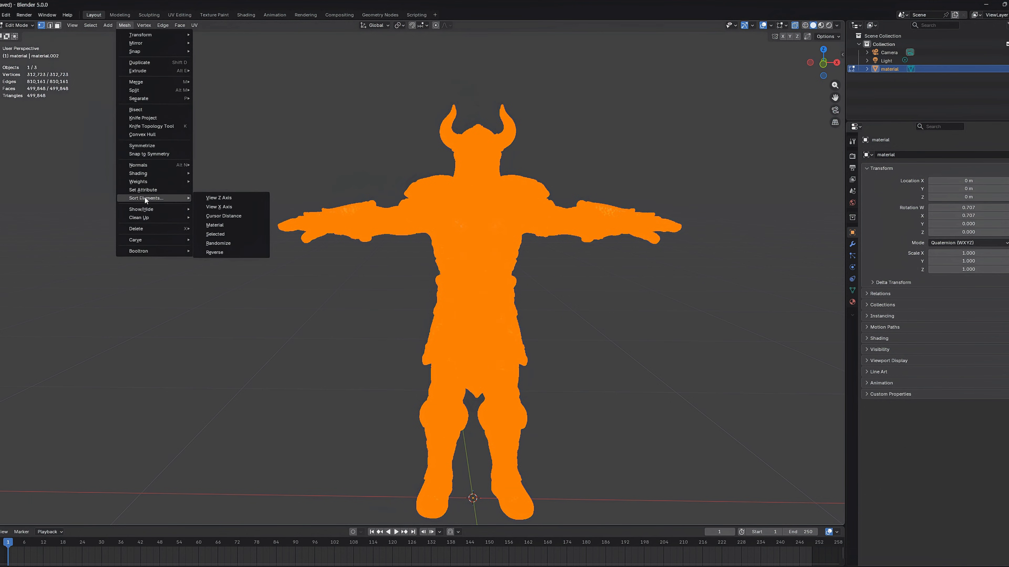
click(217, 225)
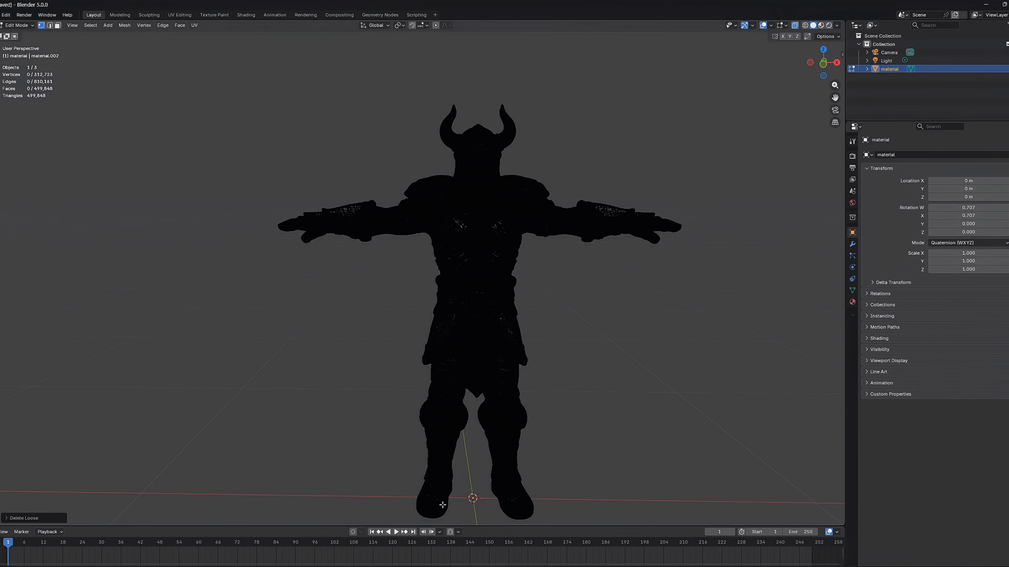
Select the entire raider mesh and merge its duplicate vertices with Merge by Distance
key(a)
click(124, 25)
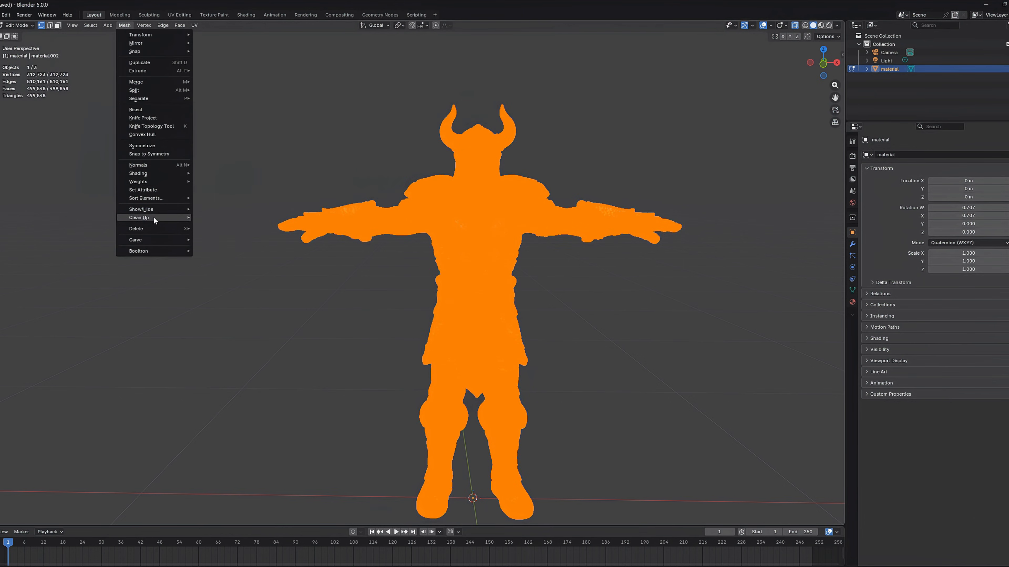
mouse_move(153, 218)
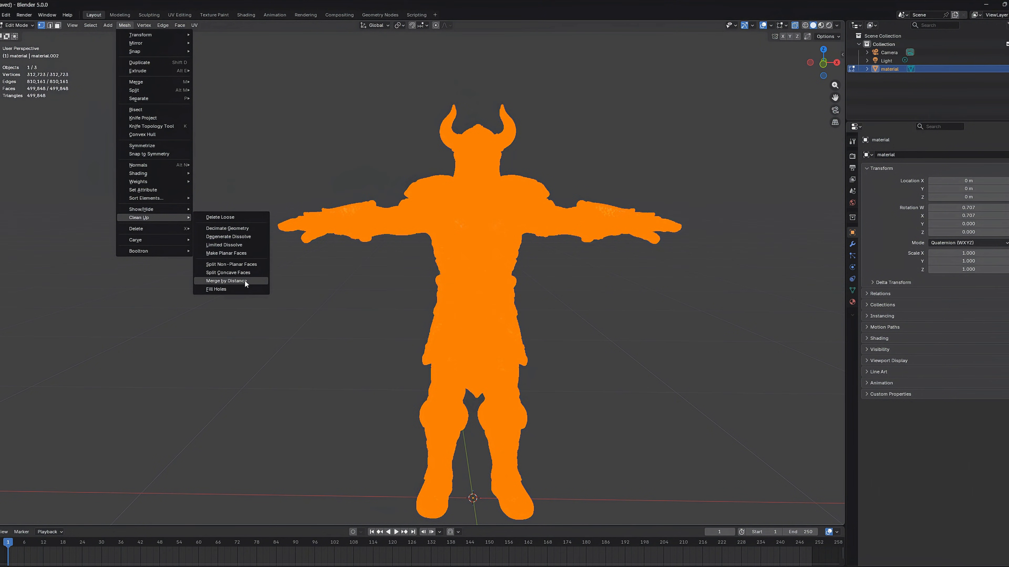
click(227, 281)
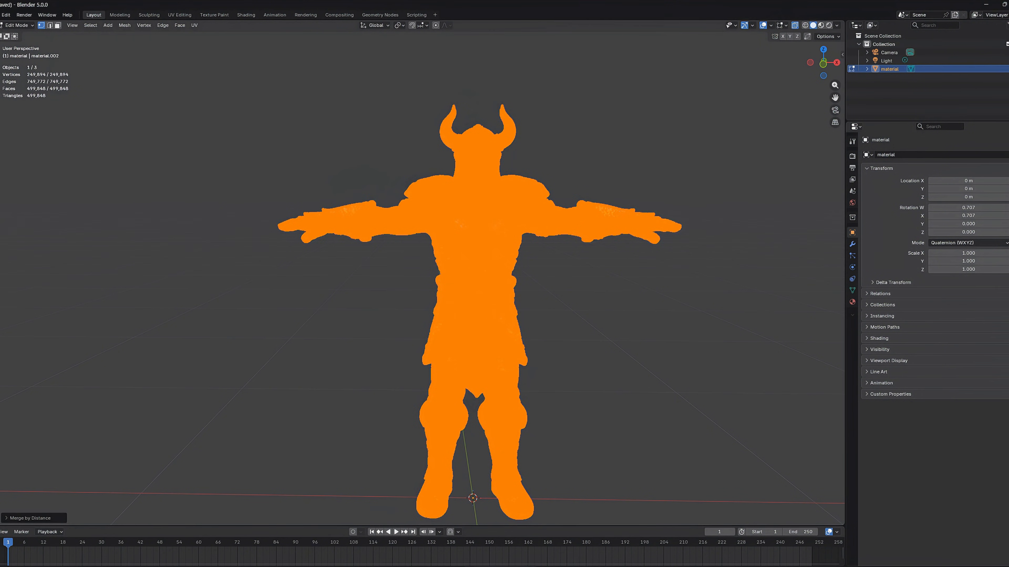
Decimate the raider mesh geometry with a ratio of 0.1 and return to Object Mode
click(125, 25)
mouse_move(163, 219)
click(246, 229)
click(19, 518)
click(87, 480)
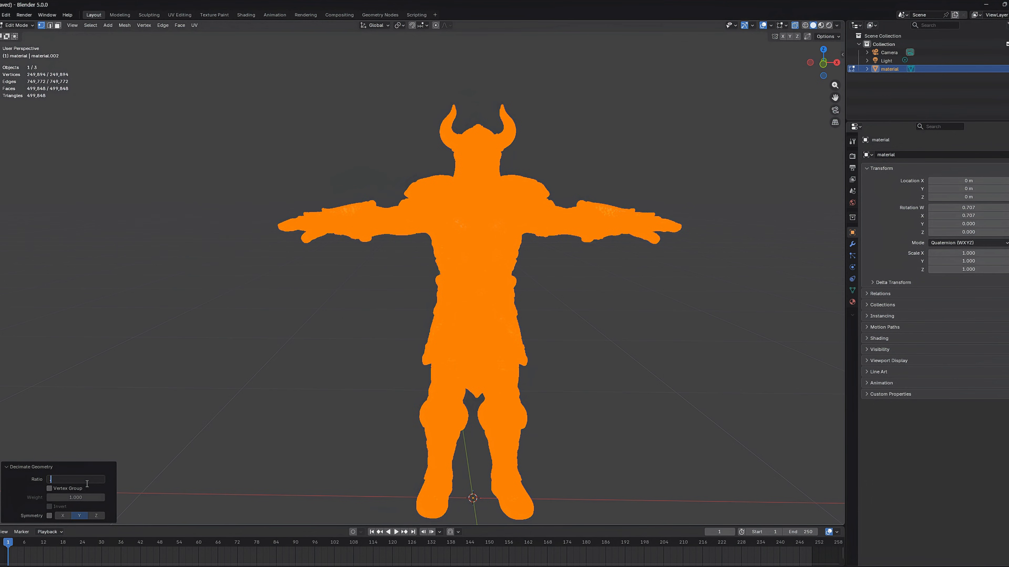
key(Tab)
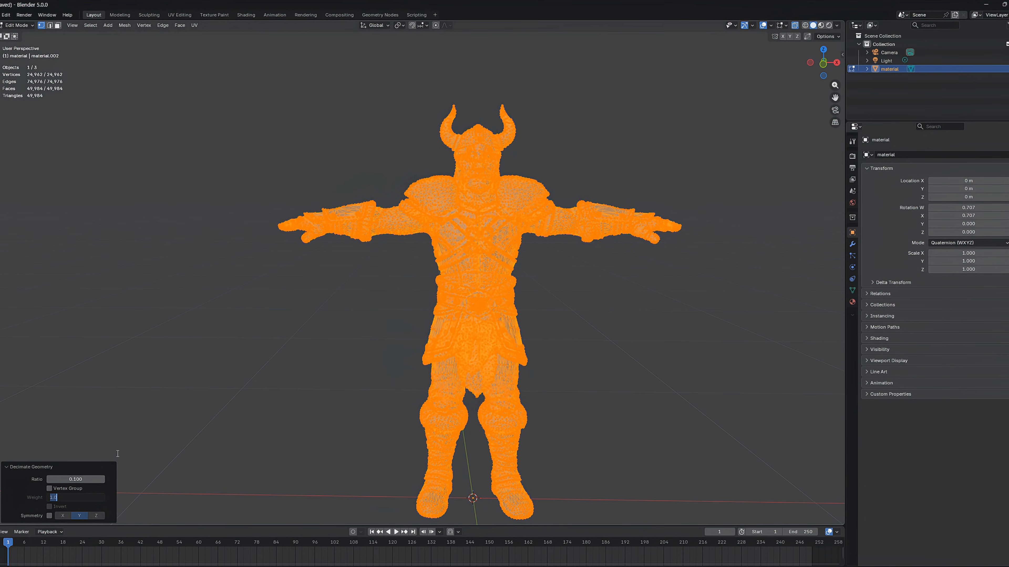
key(Escape)
key(Tab)
click(766, 75)
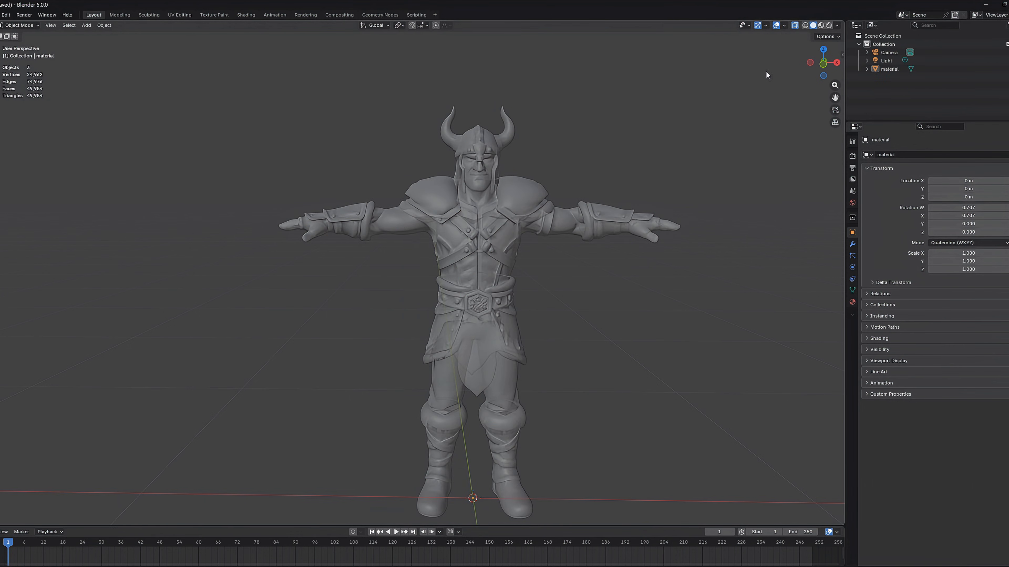
Inspect the decimated raider in material preview, wireframe and solid shading from several angles
click(821, 26)
key(a)
right_drag(601, 321, 564, 323)
key(w)
key(s)
key(d)
click(804, 25)
key(d)
right_drag(619, 273, 649, 265)
key(a)
key(d)
key(a)
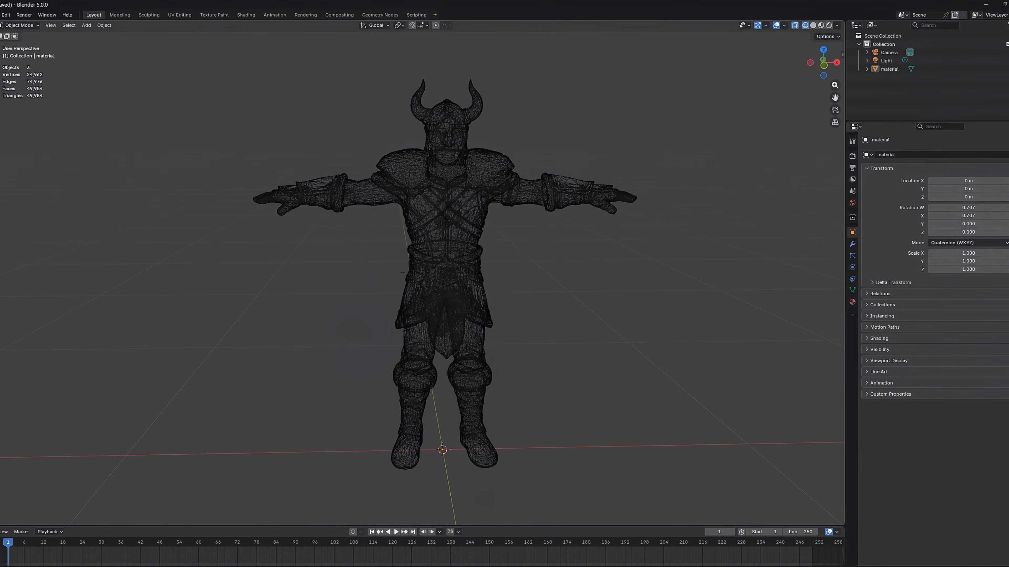
click(813, 25)
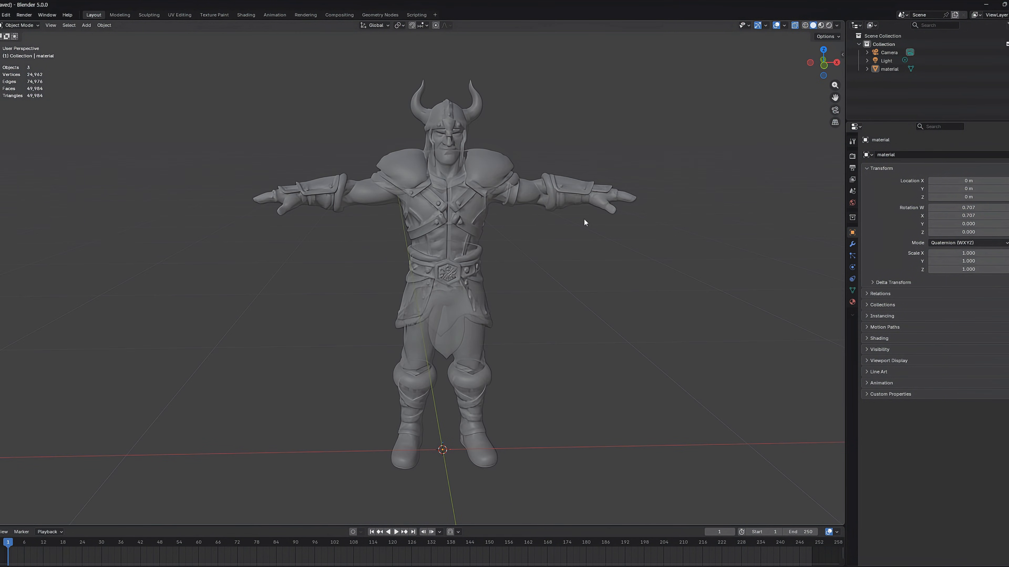
key(w)
key(a)
right_drag(584, 219, 508, 194)
key(s)
key(d)
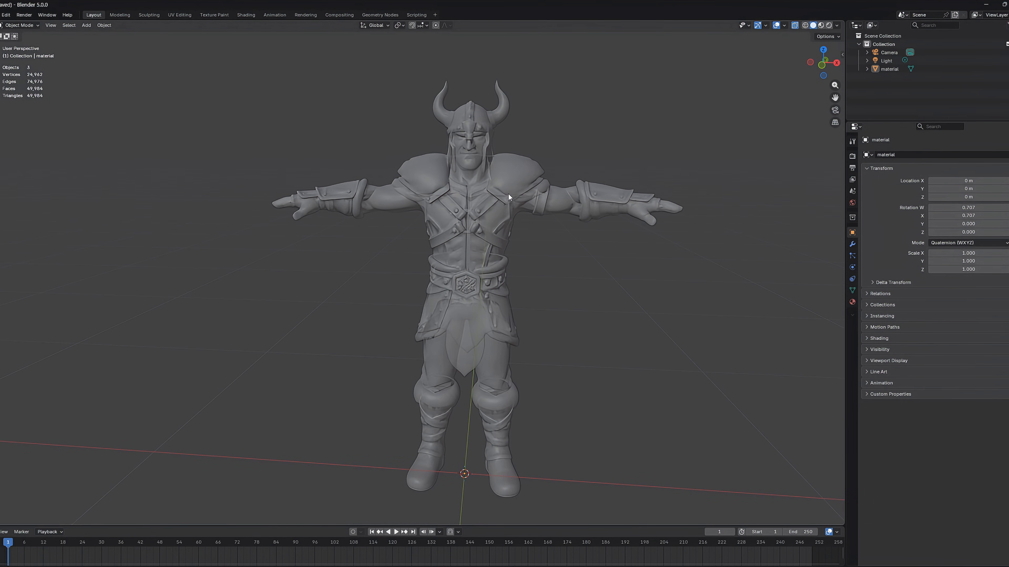
Decimate the whole raider mesh again in Edit Mode with a ratio of 0.5 and return to Object Mode
click(509, 194)
click(22, 26)
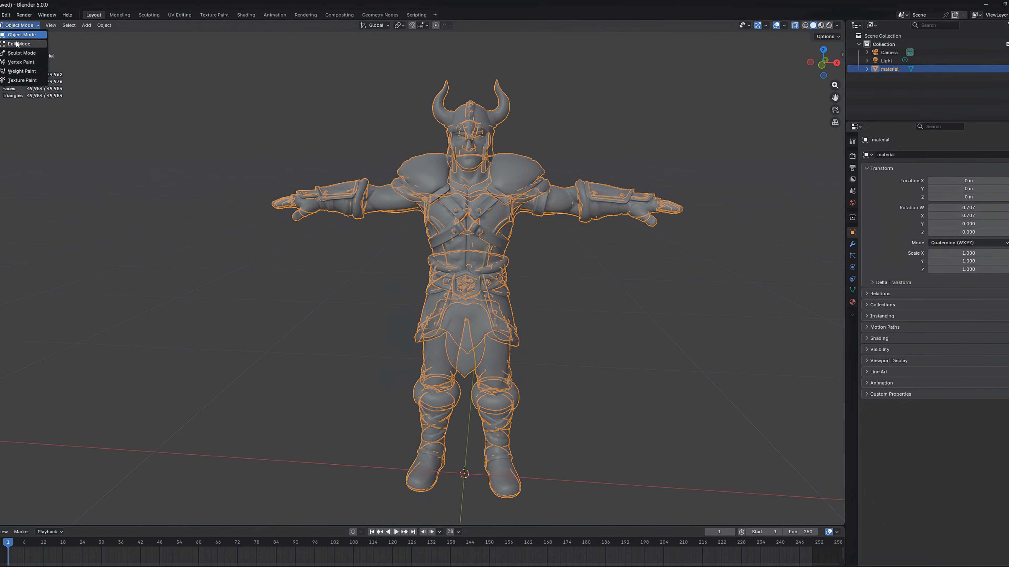
click(18, 44)
key(a)
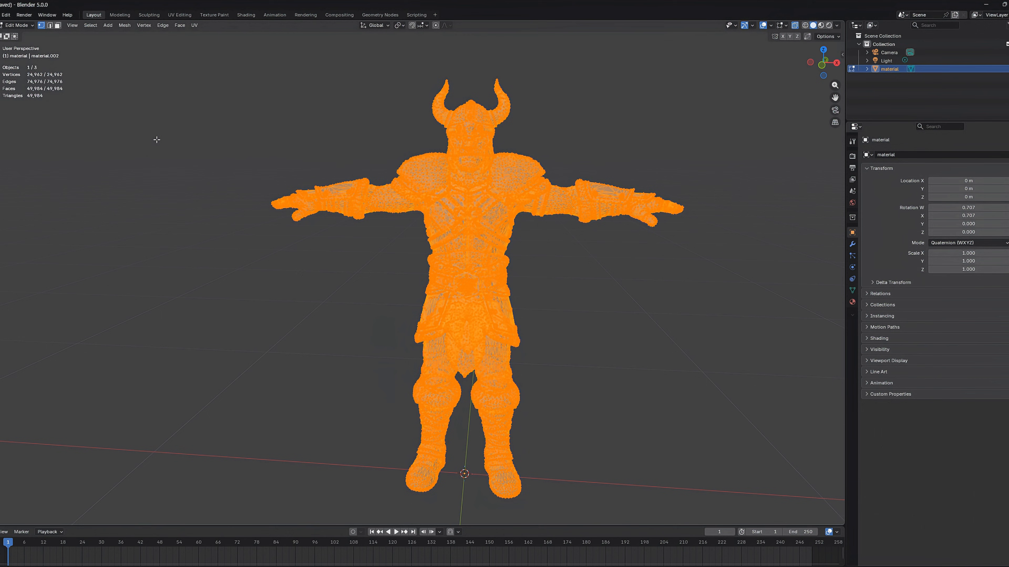
click(124, 25)
mouse_move(178, 218)
click(227, 228)
click(89, 478)
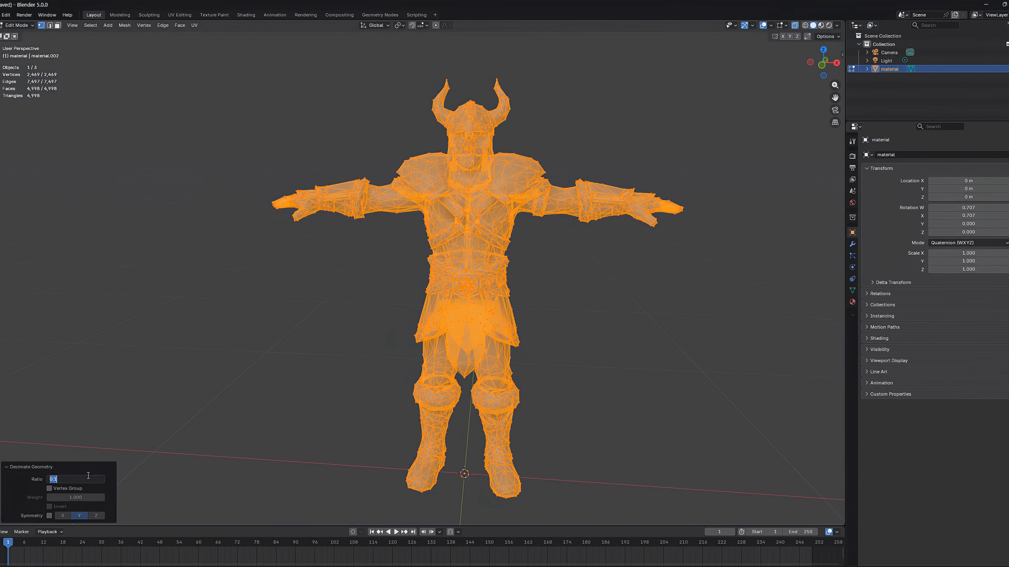
text(.5)
key(Tab)
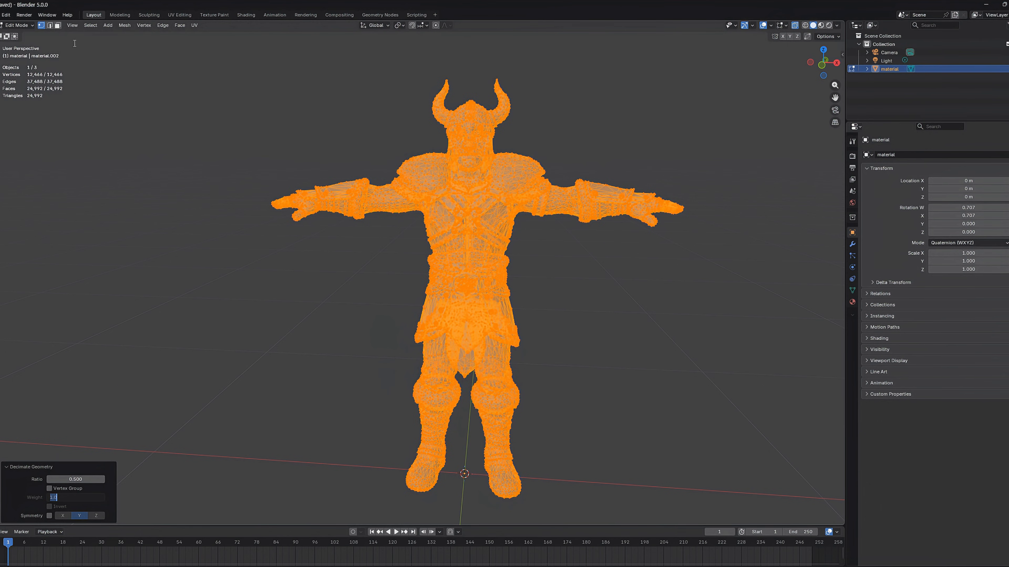
click(18, 25)
click(20, 35)
Display the reduced raider in material preview and examine its textures up close and from different angles
click(820, 26)
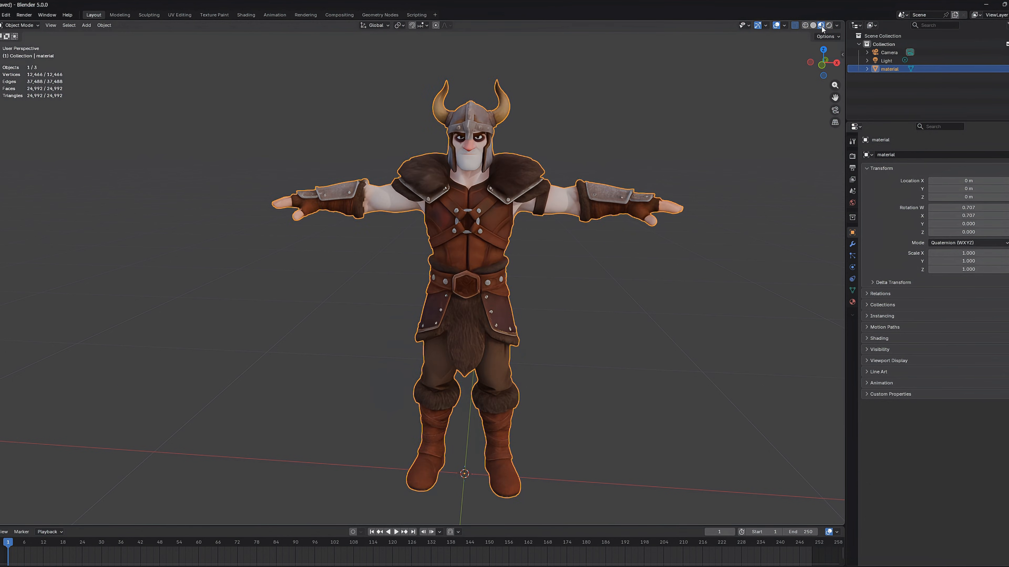
middle_drag(353, 109, 388, 104)
scroll(387, 103, up, 3)
scroll(388, 100, down, 2)
scroll(618, 264, down, 1)
mouse_move(618, 264)
middle_down()
mouse_move(597, 267)
mouse_move(614, 277)
middle_up()
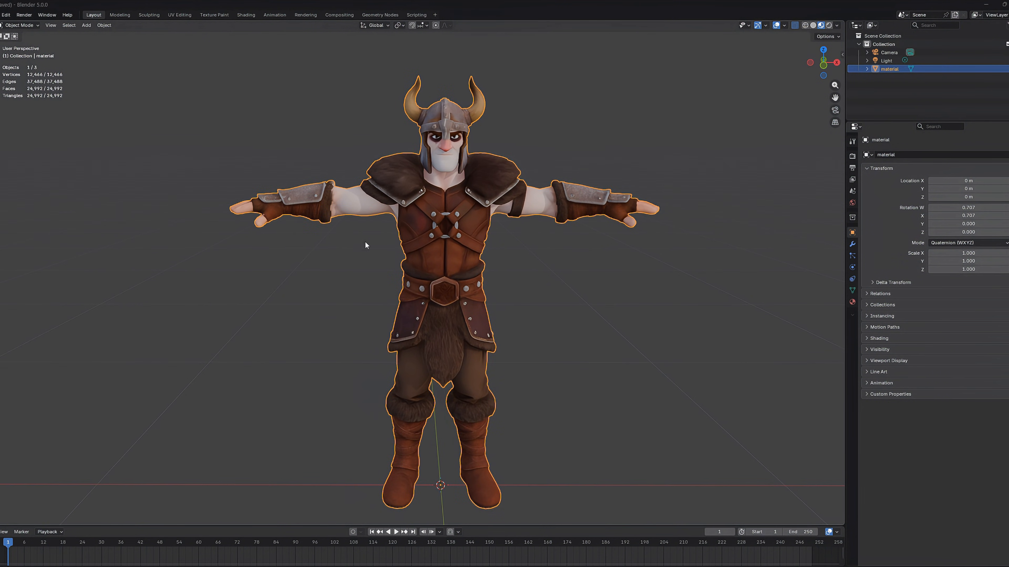
Save the Blender file as Marty_raider.blend in the Downloads folder
key(ctrl+s)
text(Marty_raider)
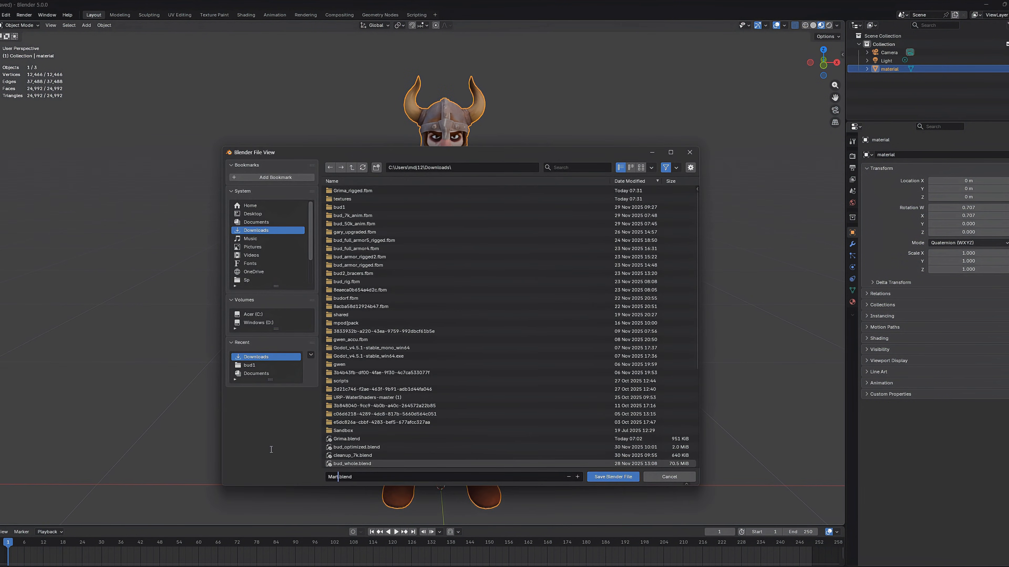
click(612, 477)
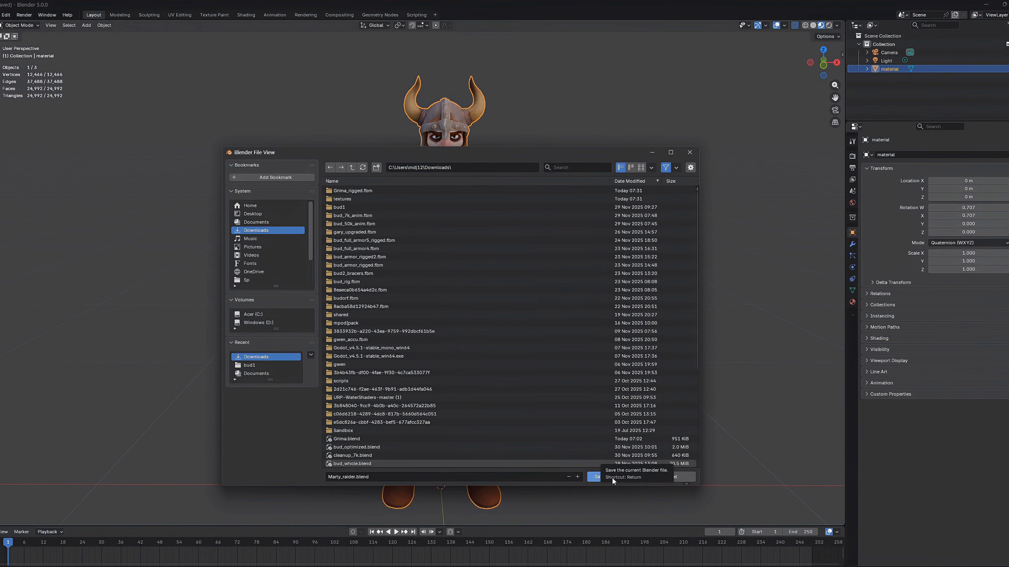
Export the raider as Marty_raider.fbx to the Downloads folder
click(1, 15)
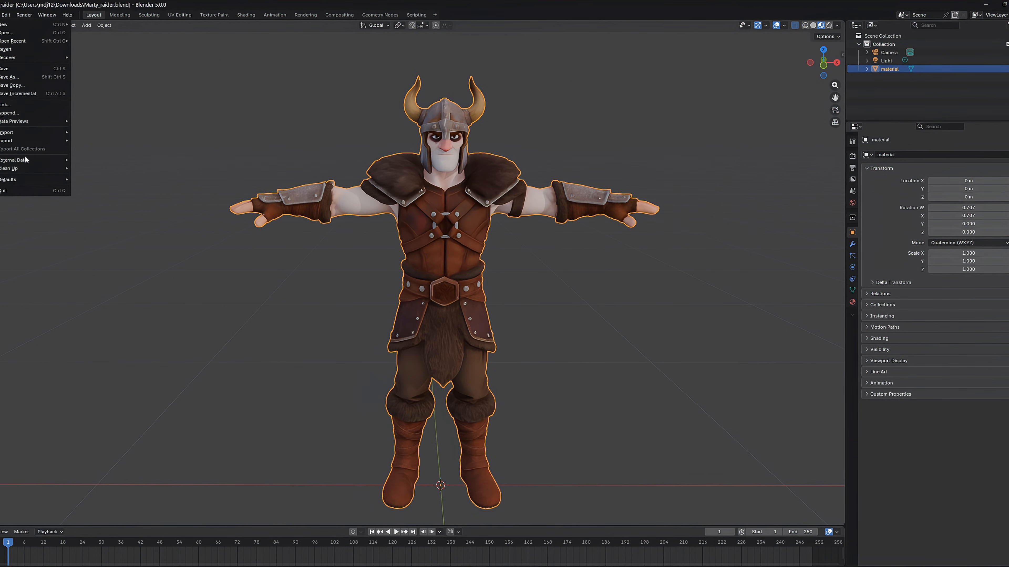
mouse_move(39, 141)
click(96, 206)
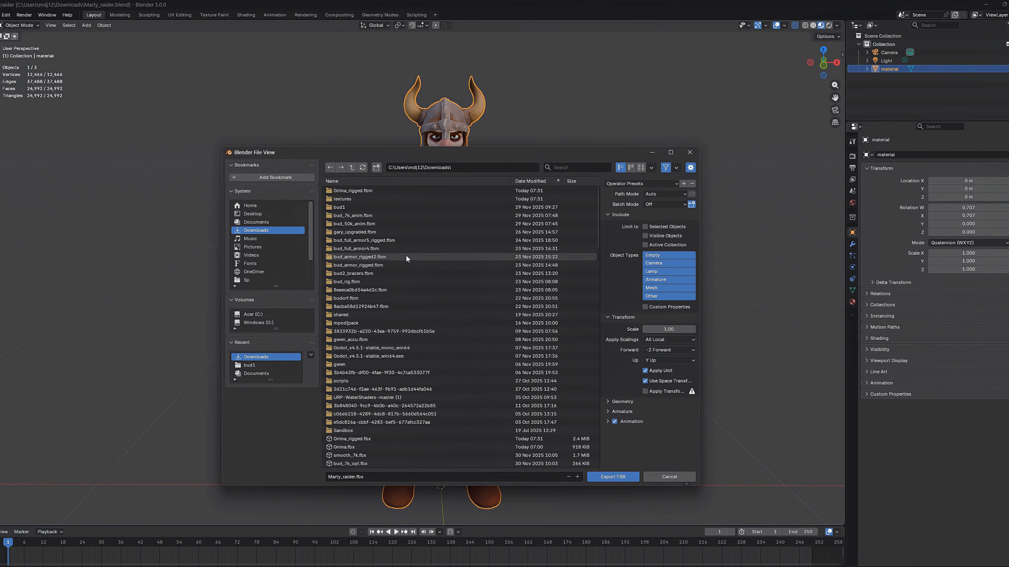
click(615, 479)
Open the Texture Paint workspace and save a copy of the raider's texture image as marty_raider_texture.png
click(222, 15)
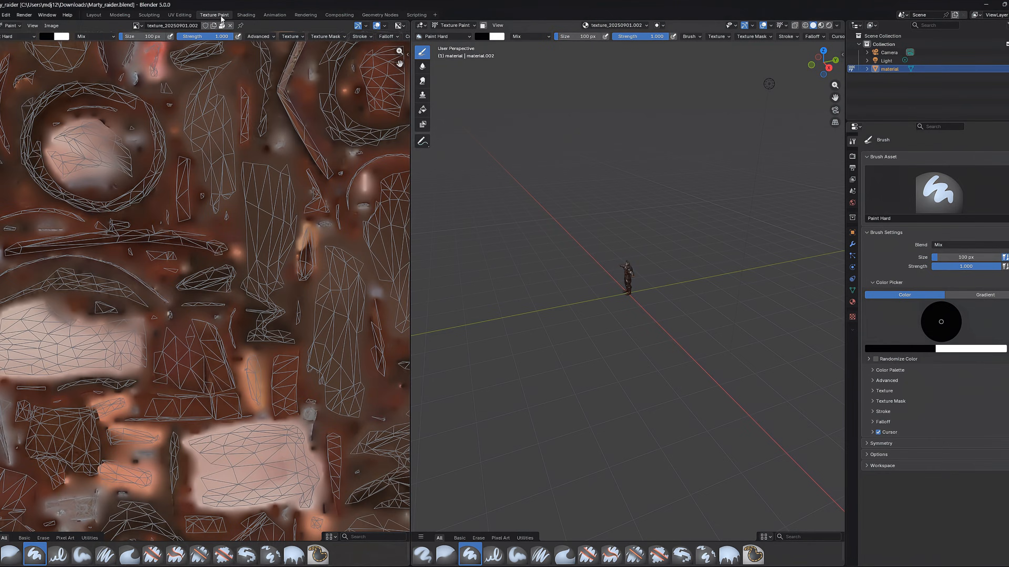
click(51, 26)
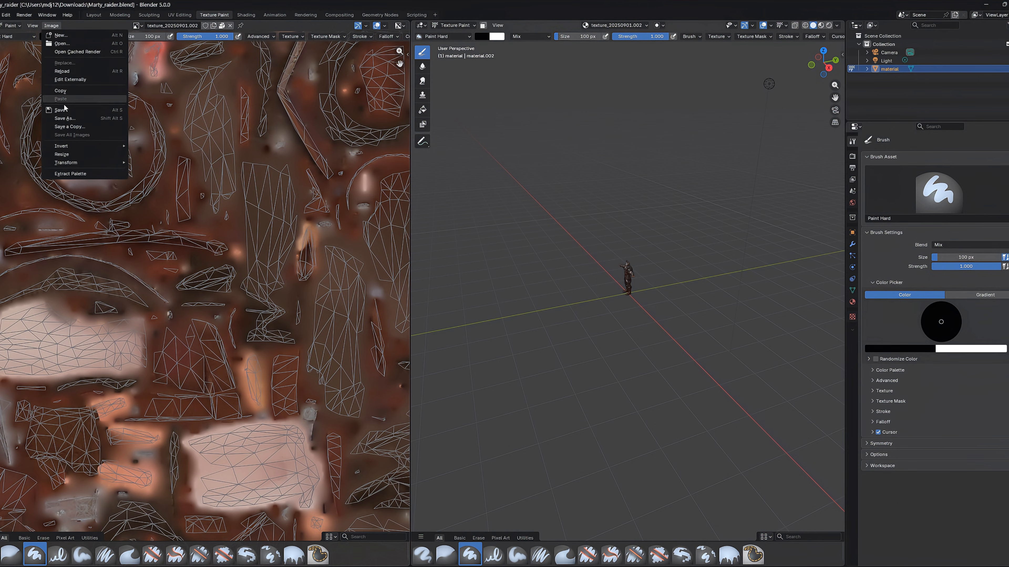
click(69, 126)
click(380, 477)
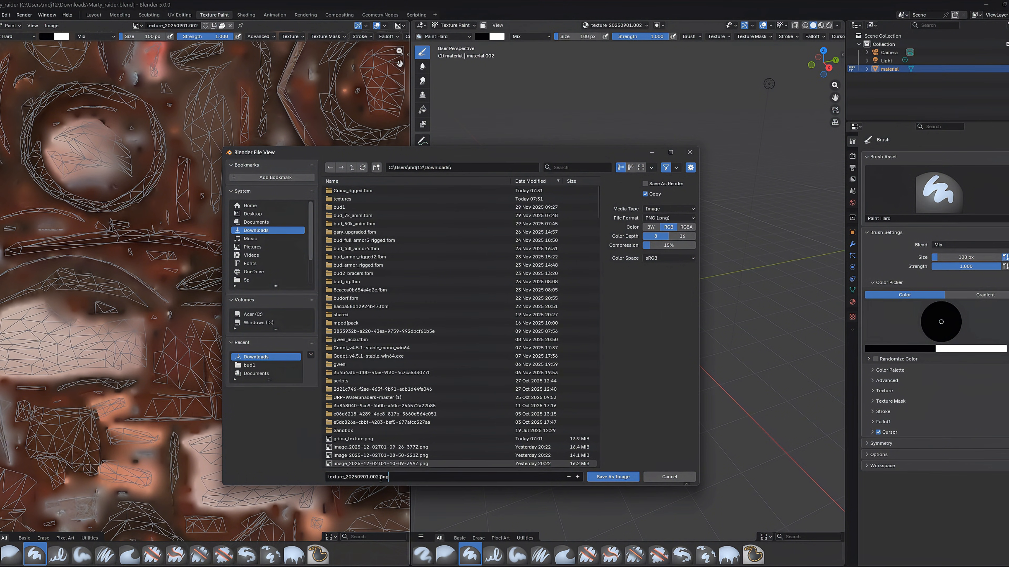
drag(381, 477, 293, 474)
text(marty_raider_texture)
key(Return)
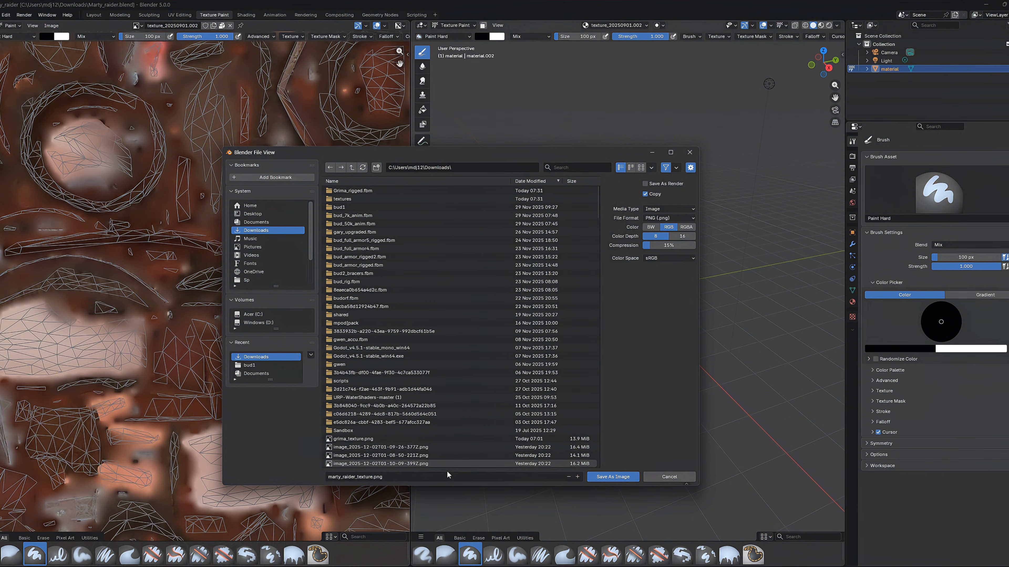
click(617, 480)
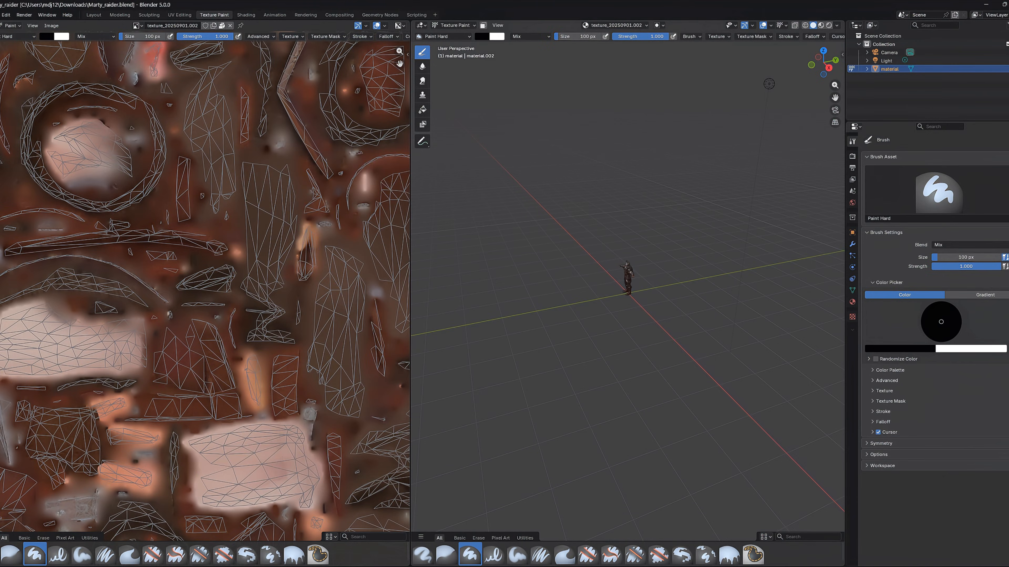
Switch to AccuRIG and load the exported raider FBX as the character to rig
click(251, 566)
click(636, 290)
double_click(206, 249)
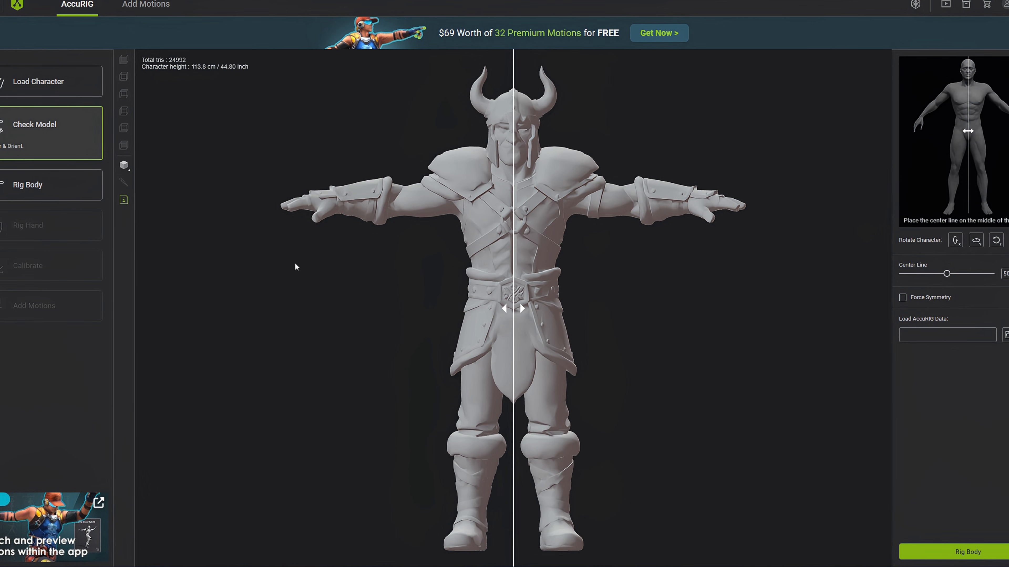
Start rigging the body and move the right shoulder and clavicle joints up and outward, with Symmetry enabled
click(968, 552)
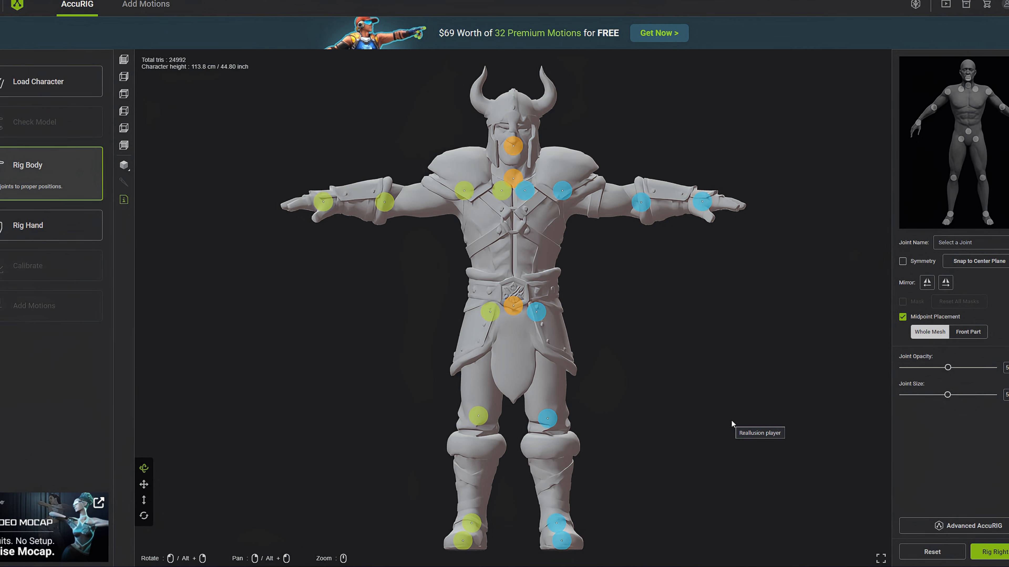
mouse_move(464, 193)
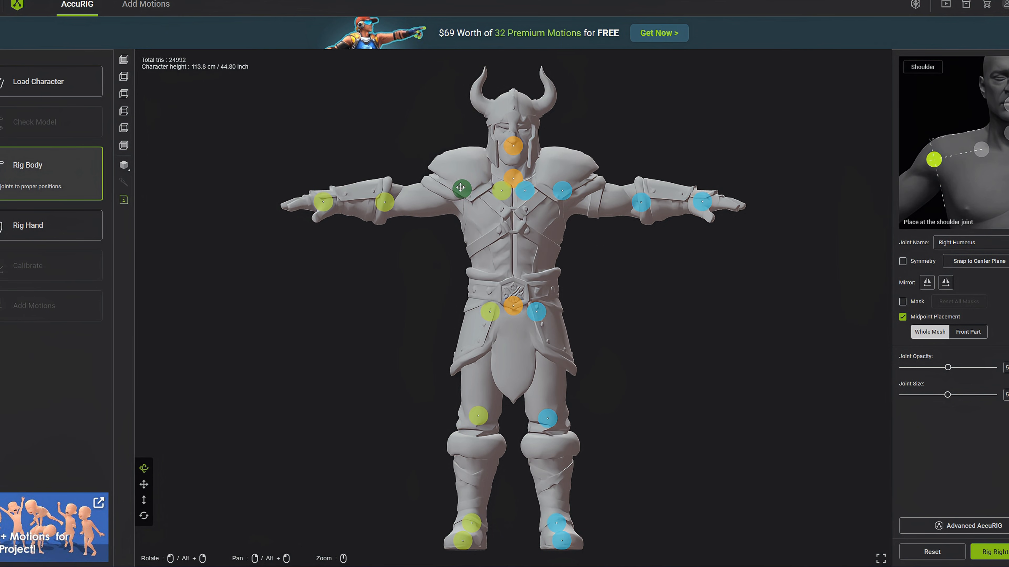
drag(460, 187, 490, 183)
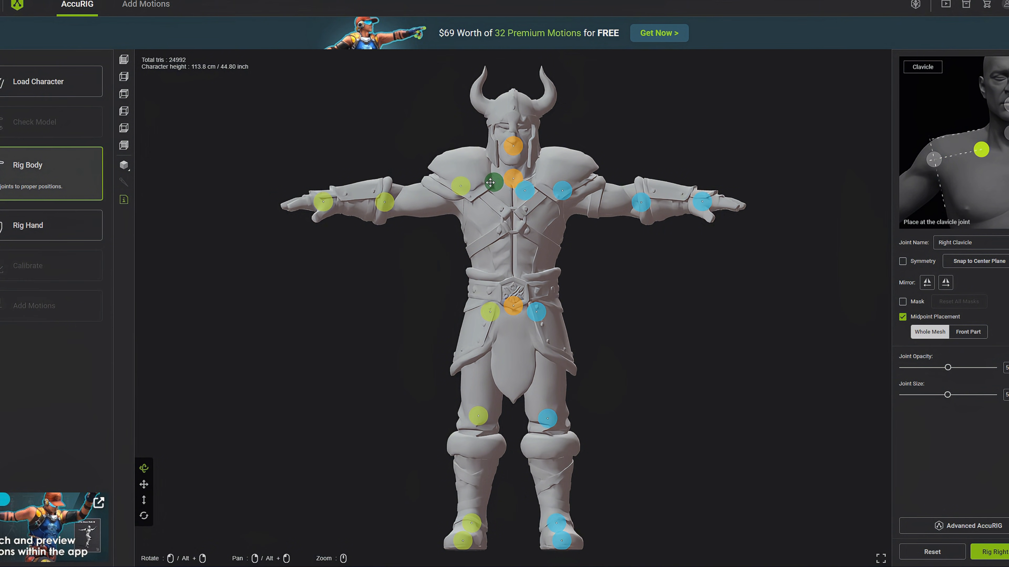
click(902, 261)
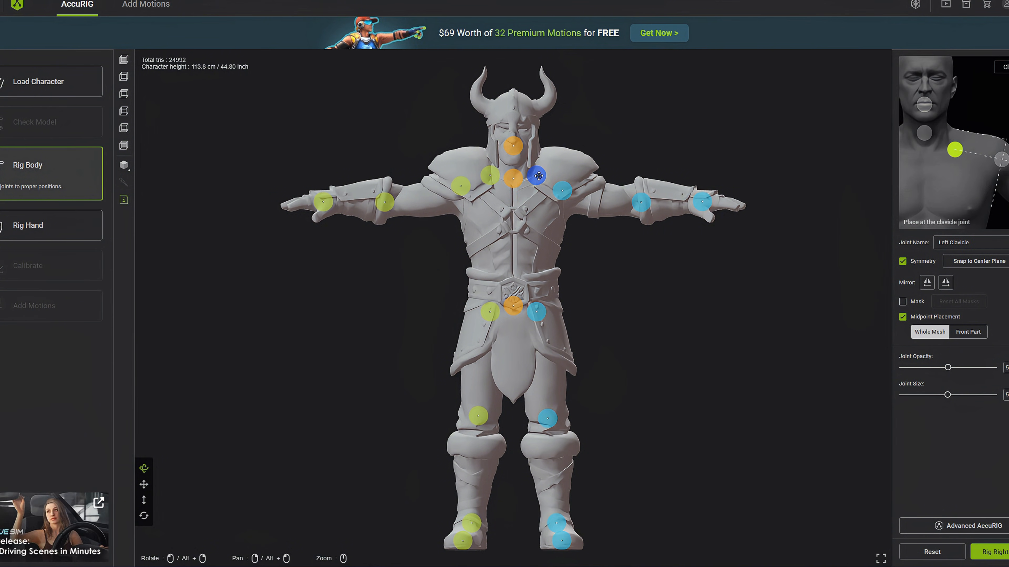
Raise the neck, pelvis and hip joints and move the elbow and wrist joints inward along the arms
mouse_move(516, 177)
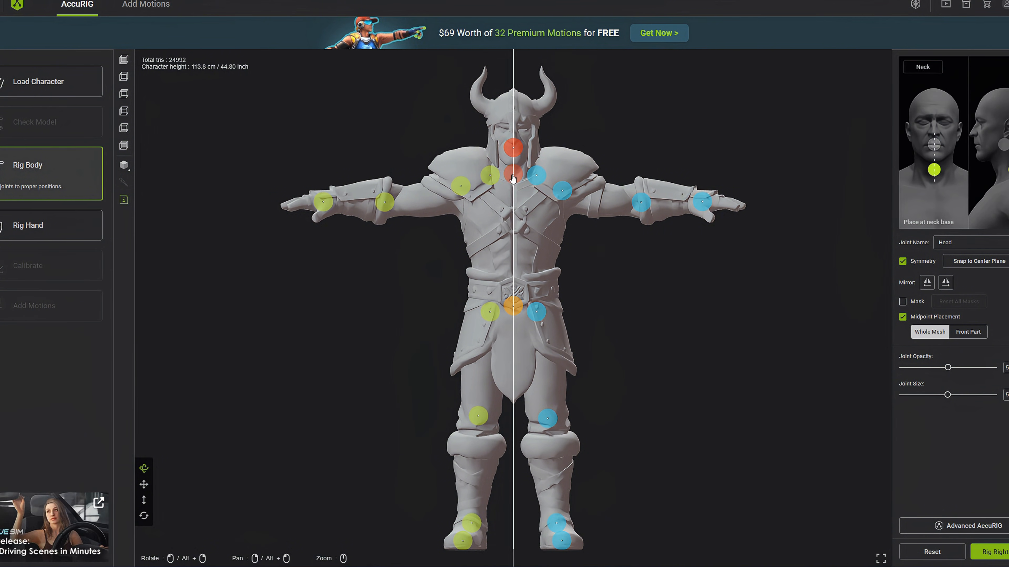
mouse_move(492, 308)
drag(492, 307, 491, 295)
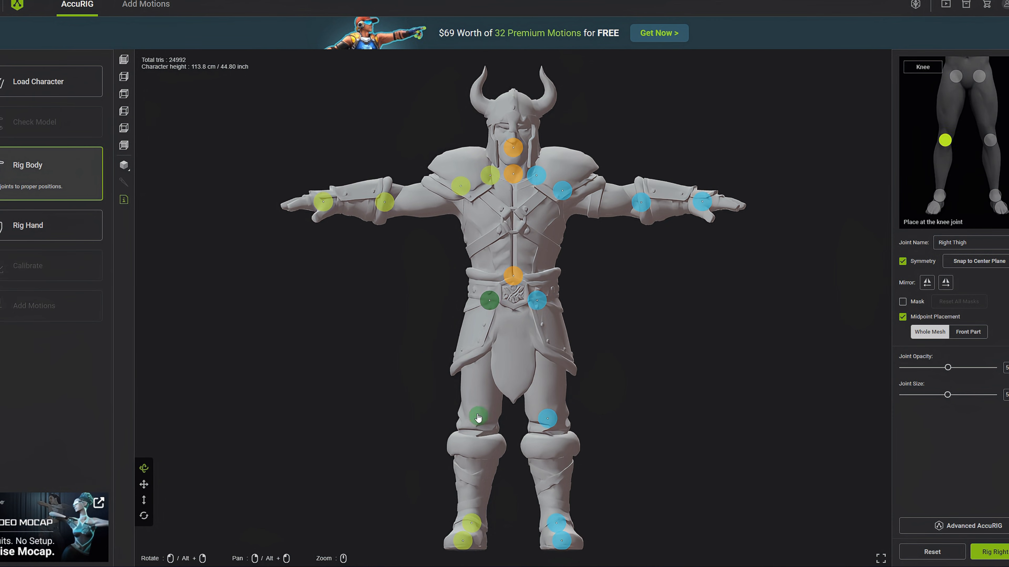
mouse_move(454, 461)
mouse_down()
mouse_move(466, 461)
mouse_move(443, 463)
mouse_move(454, 450)
mouse_up()
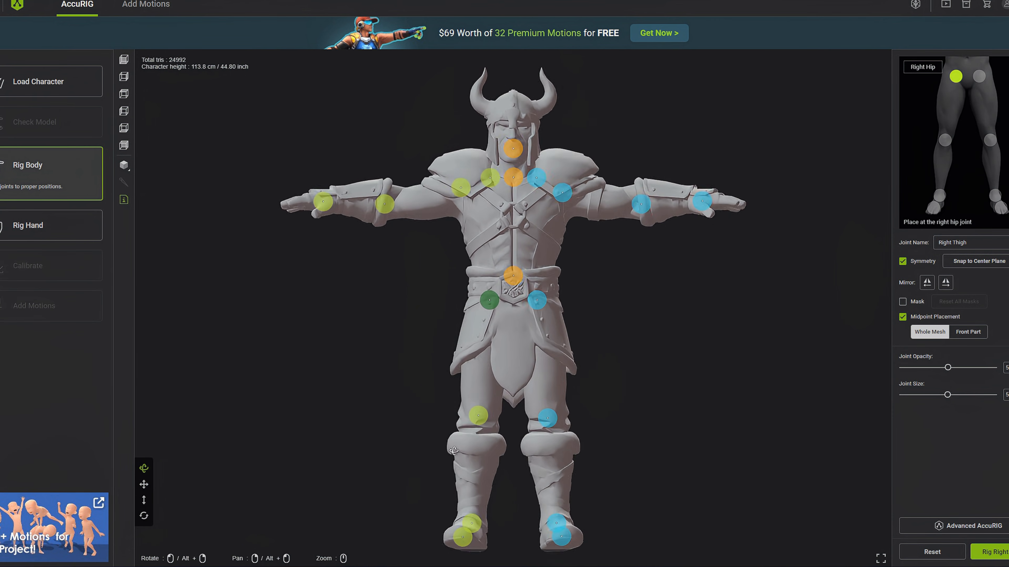
mouse_move(390, 204)
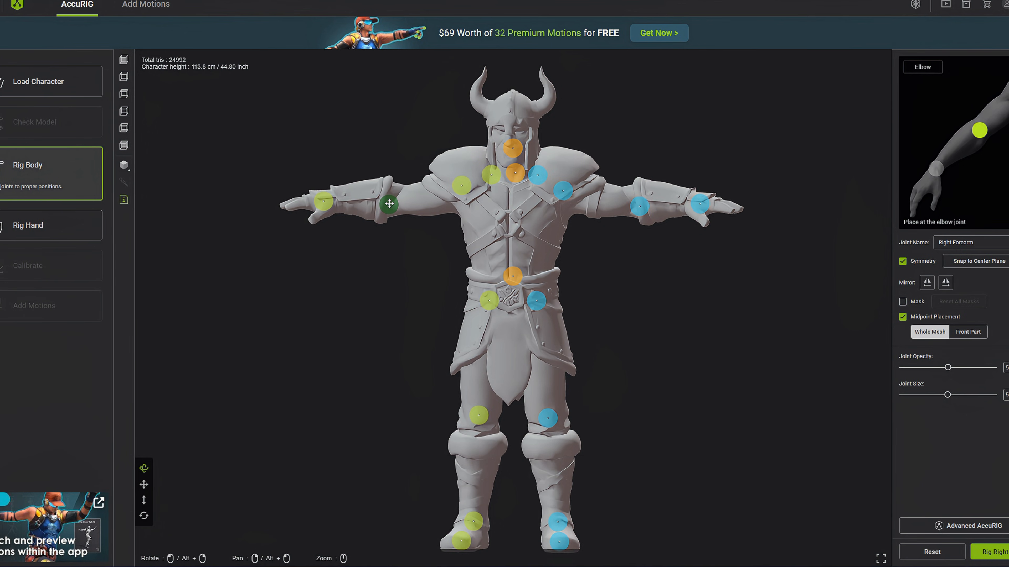
mouse_move(357, 214)
mouse_down()
mouse_move(374, 247)
mouse_move(337, 228)
mouse_move(366, 272)
mouse_move(342, 231)
mouse_move(359, 229)
mouse_up()
Start the right-hand rig with 5 fingers and align the thumb joints with the thumb
click(1003, 552)
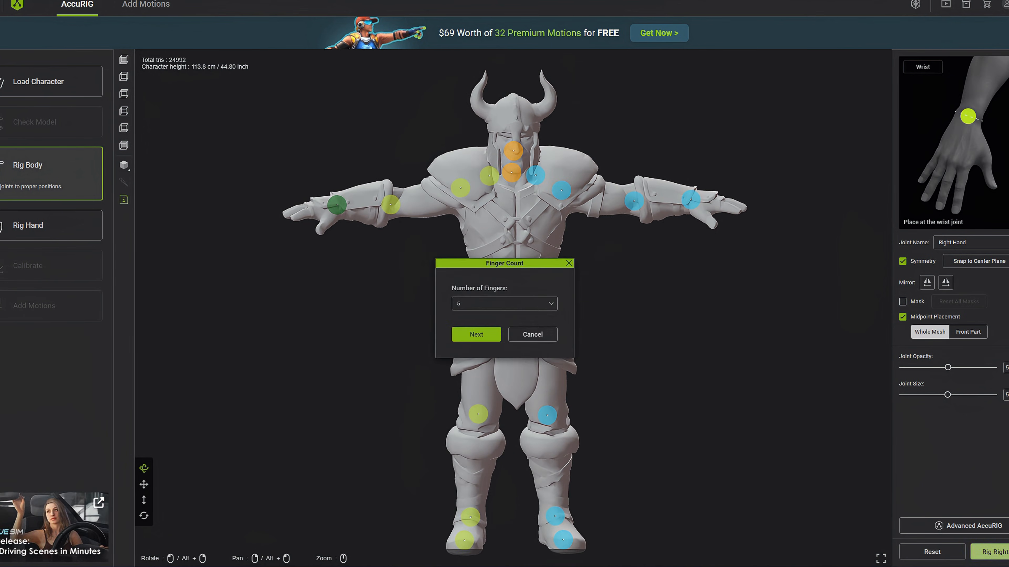
click(475, 332)
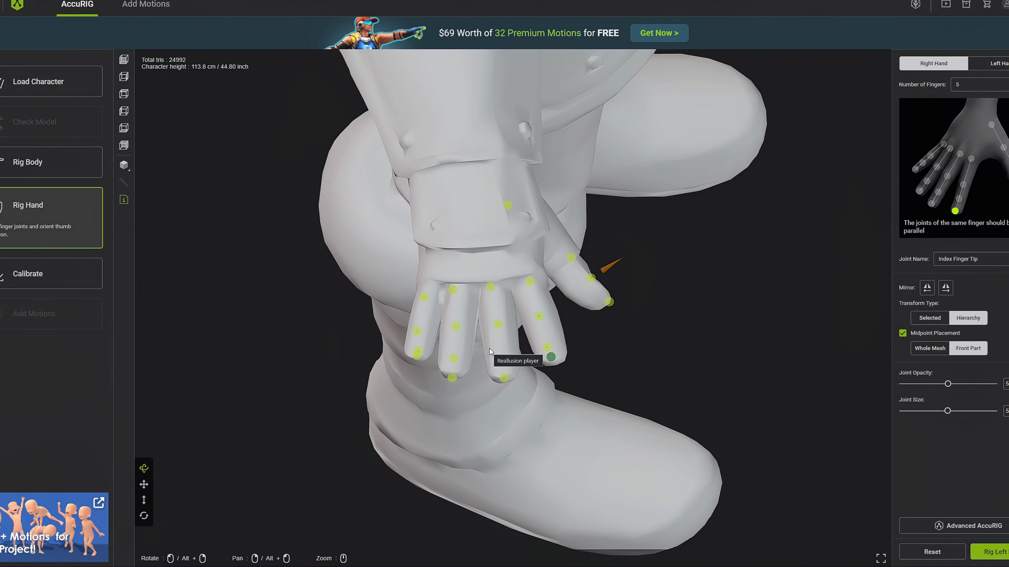
drag(630, 223, 580, 246)
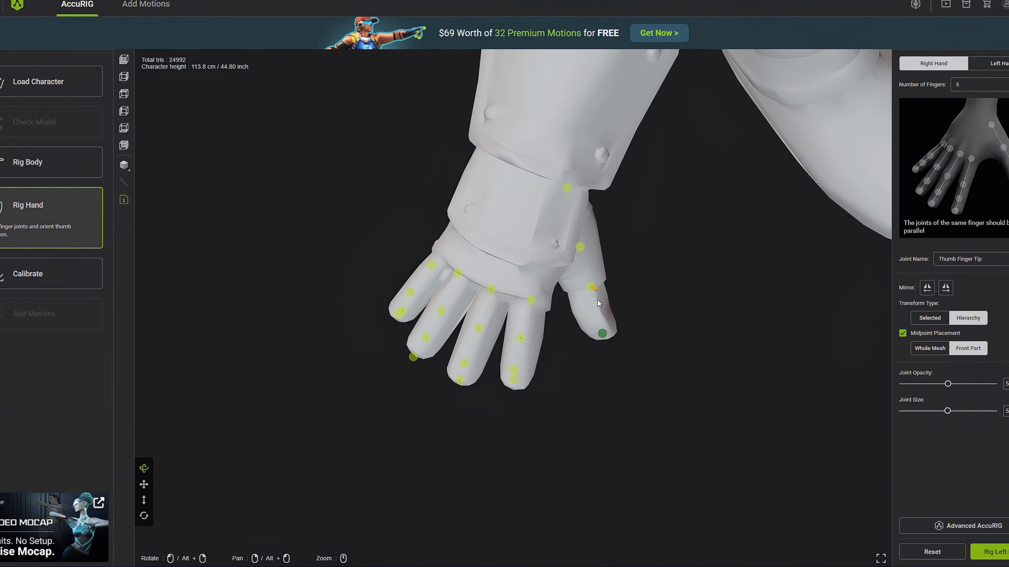
drag(657, 318, 655, 391)
drag(597, 305, 544, 446)
Align the right hand's index, middle and ring finger joints, placing the tip joints at the fingertips
click(533, 294)
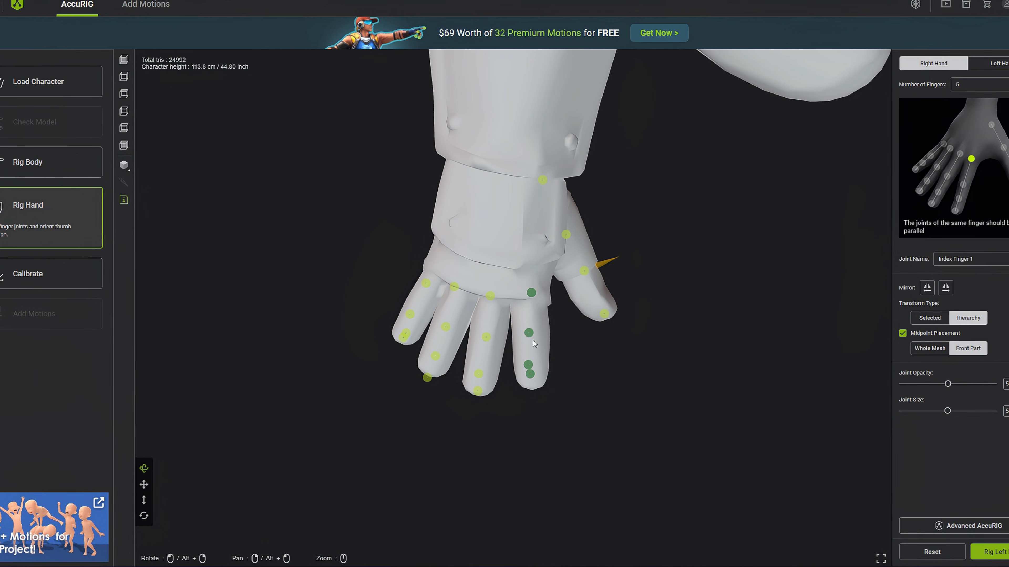
drag(532, 375, 530, 385)
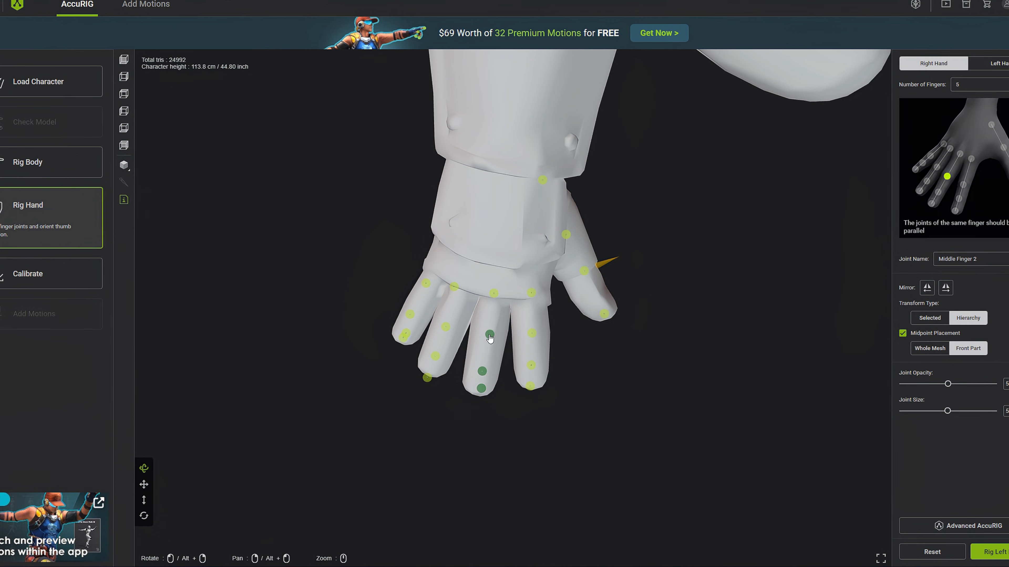
drag(501, 398, 562, 392)
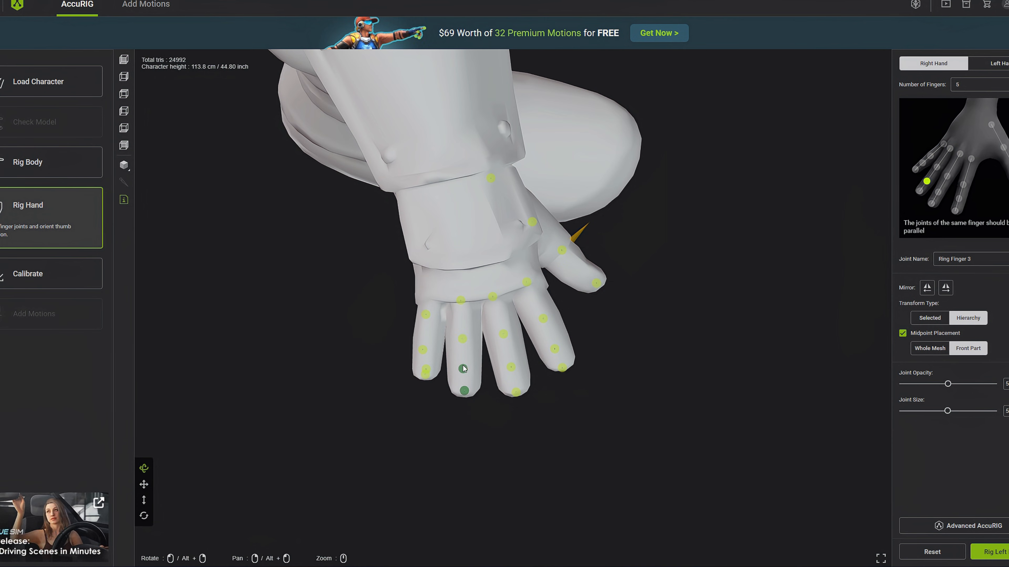
drag(463, 391, 463, 392)
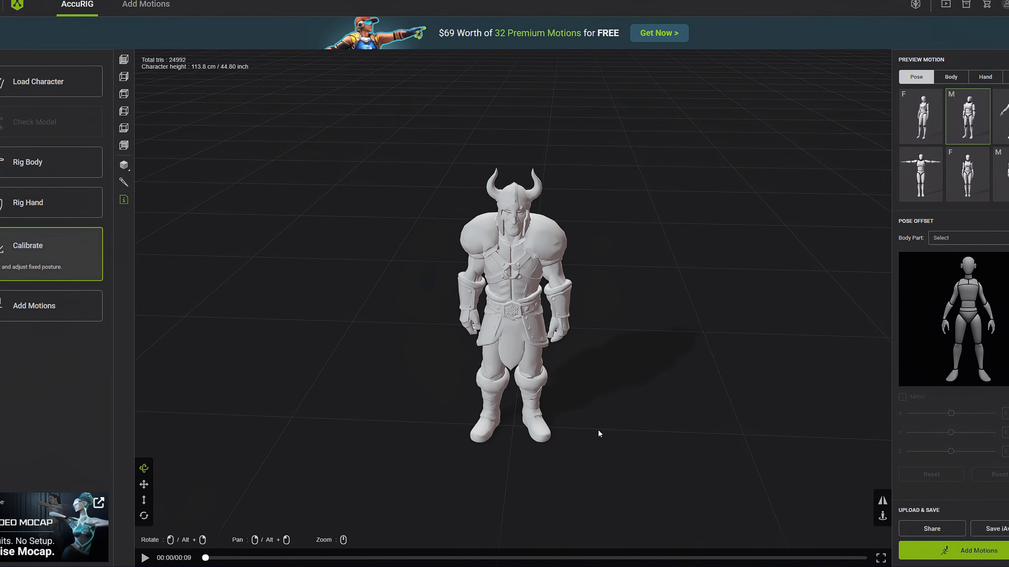
Preview the first hand motion on the rigged raider and inspect how the hands and arms deform
drag(599, 435, 635, 336)
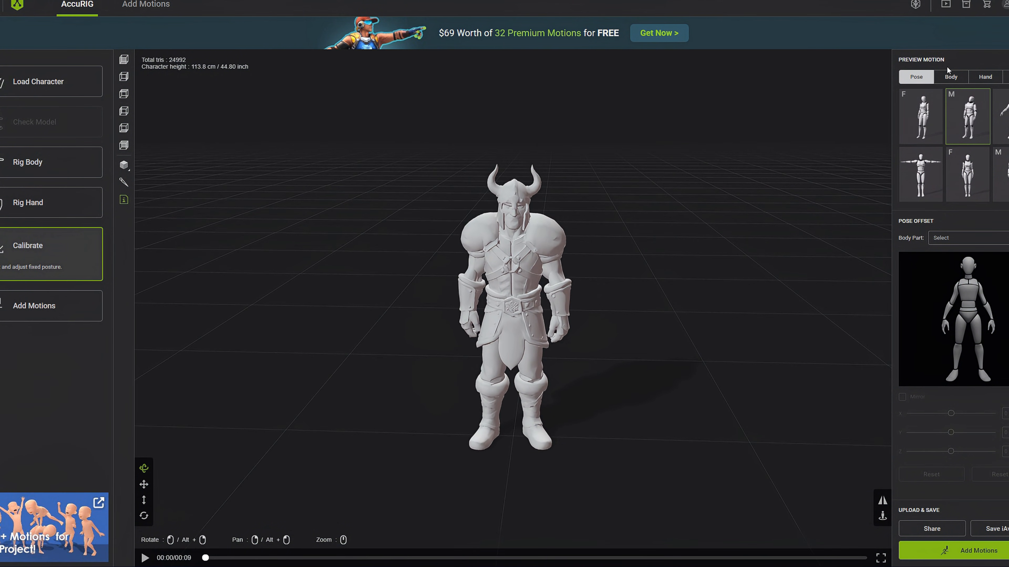
click(985, 77)
click(921, 116)
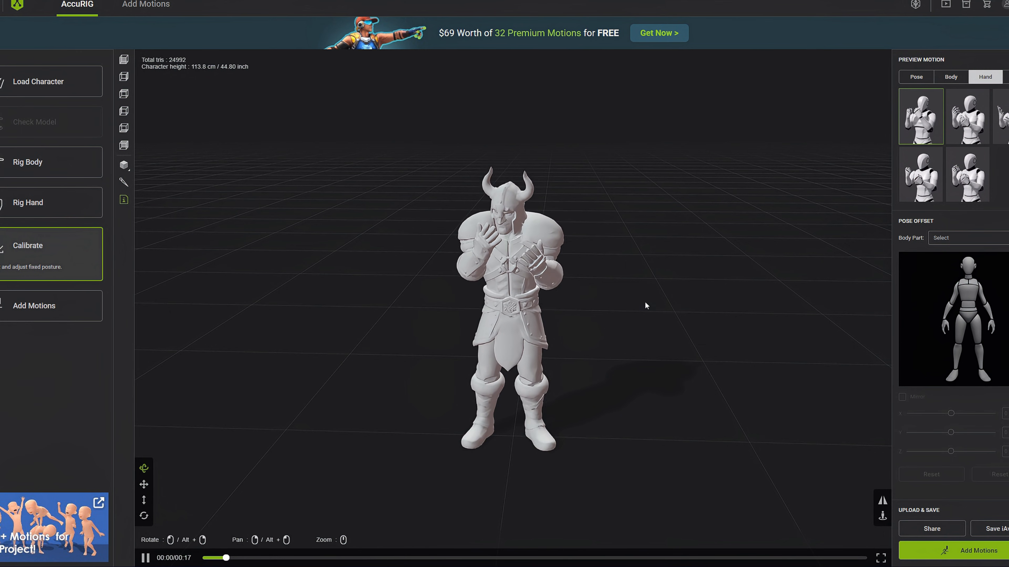
scroll(600, 306, up, 5)
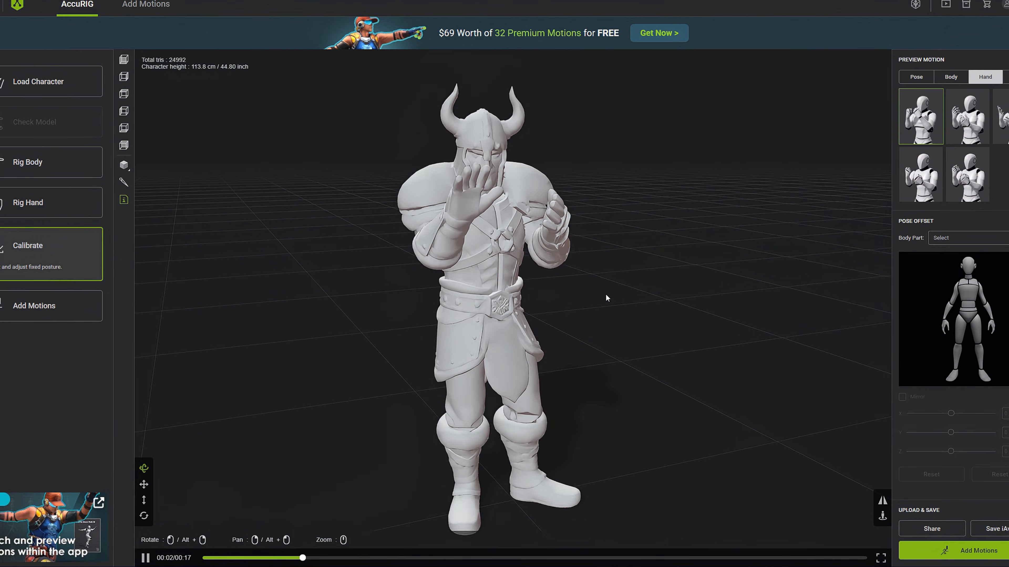
drag(610, 280, 588, 278)
Preview a female walking motion and the first body motion on the rigged raider
click(1005, 77)
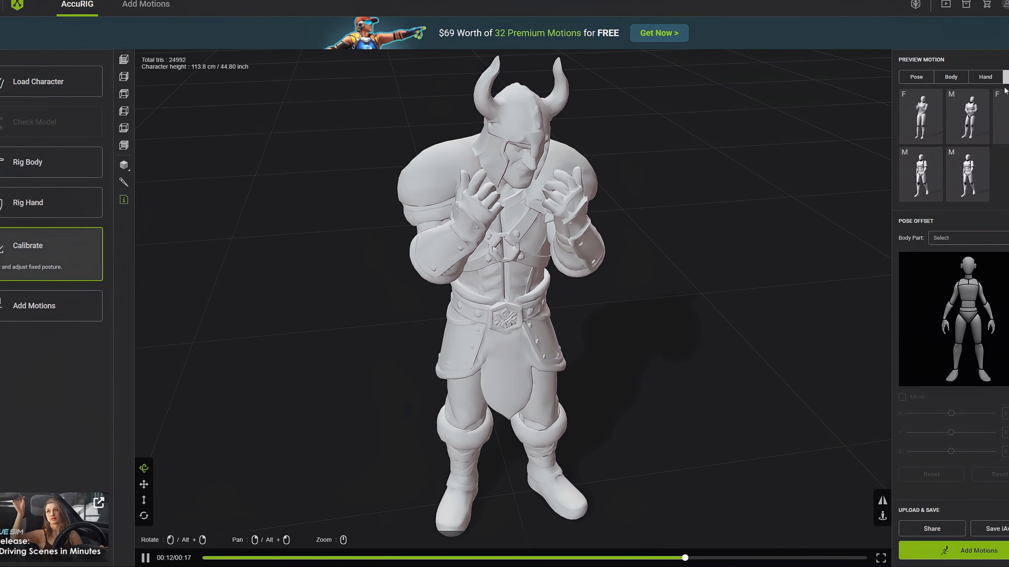
click(1002, 114)
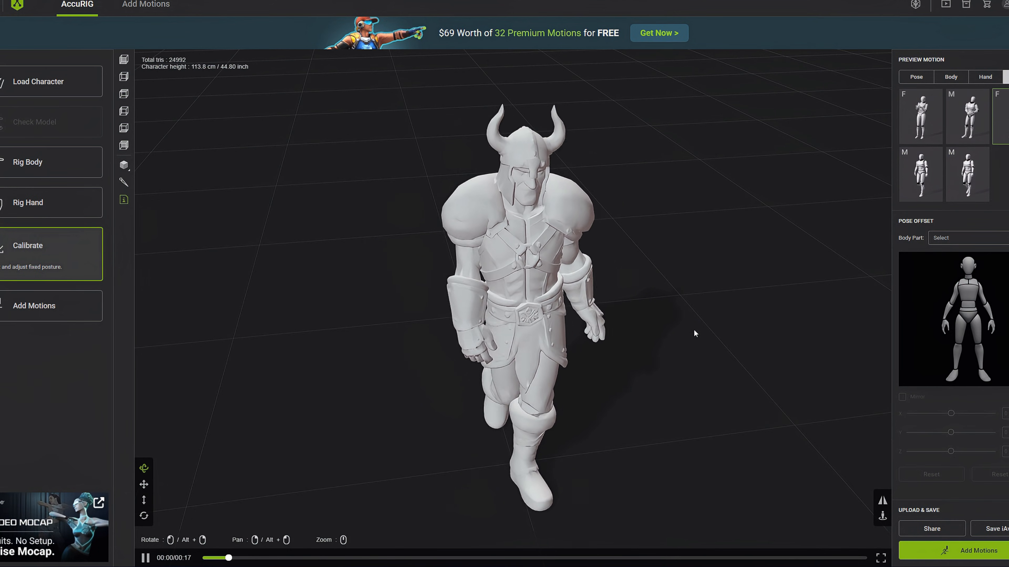
drag(670, 341, 664, 302)
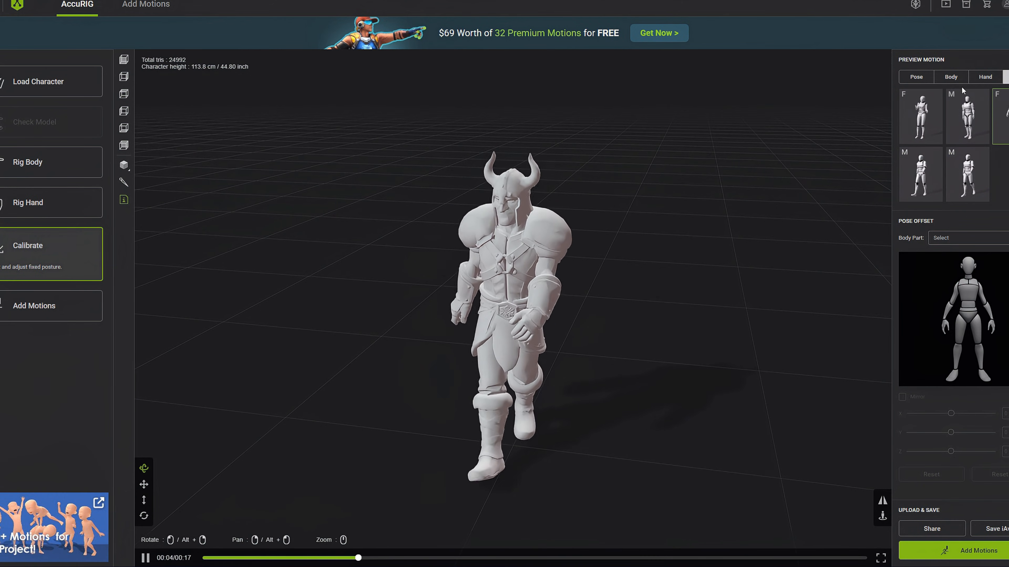
click(950, 77)
click(920, 116)
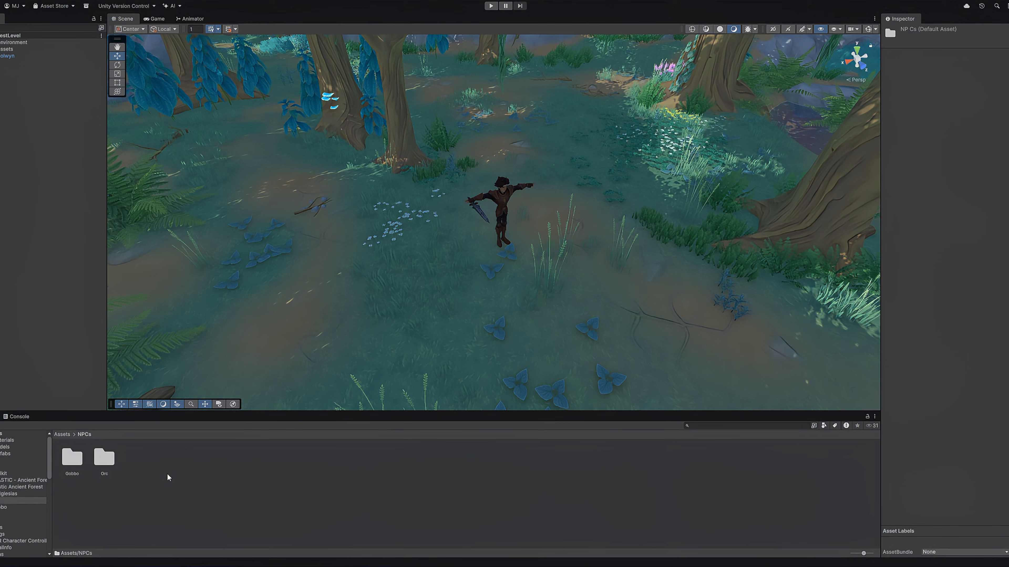
Switch to Unity, create a folder named Raiders inside Assets/NPCs and open it
right_click(181, 494)
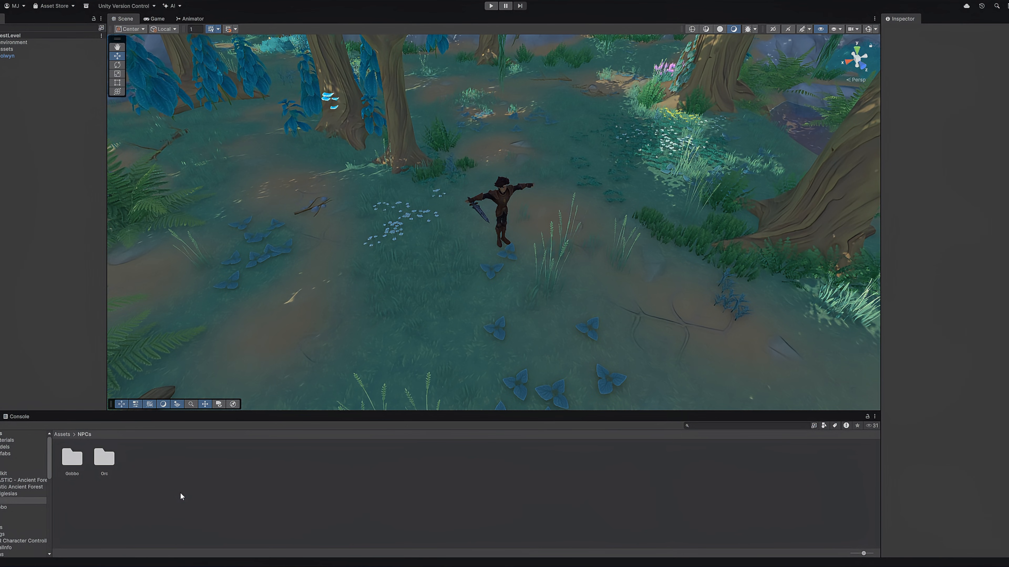
mouse_move(240, 243)
click(346, 243)
text(Raiderse)
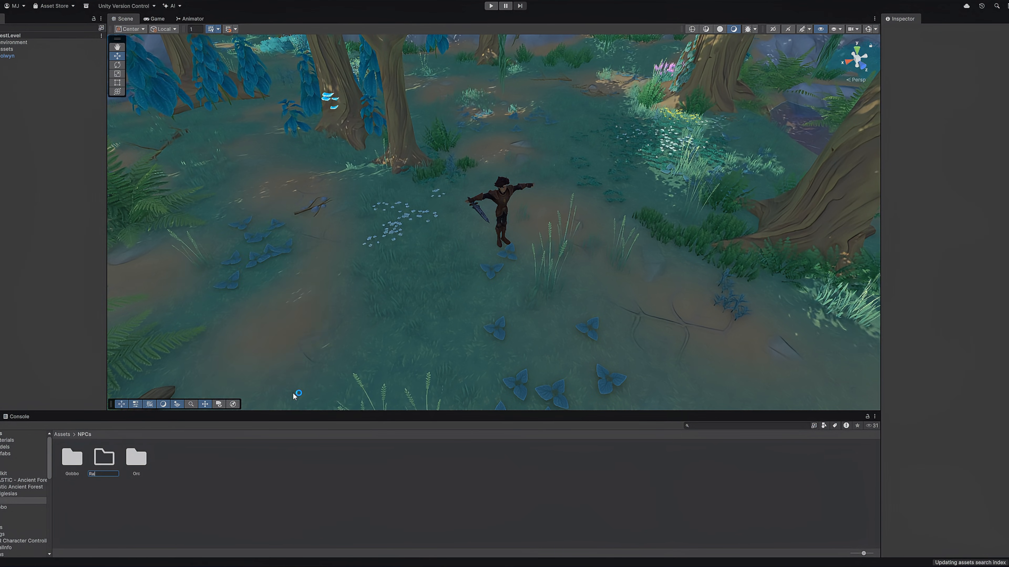
key(Return)
key(F2)
key(BackSpace)
key(Return)
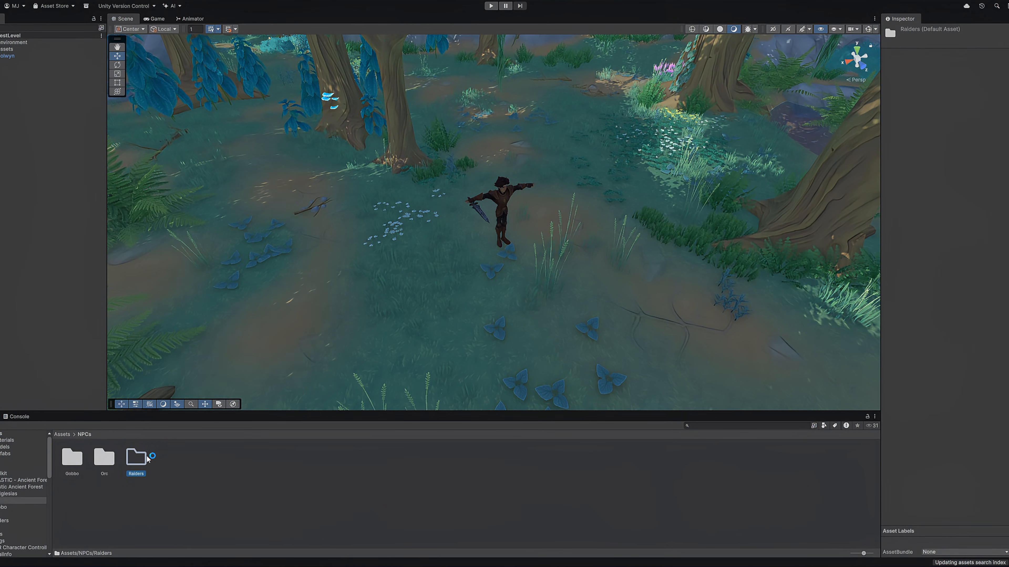
double_click(142, 460)
Import Marty_raider_rigged.fbx, marty_raider_texture.png, Grima_rigged.fbx and grima_texture.png from Downloads into the Raiders folder
key(alt+Tab)
click(56, 303)
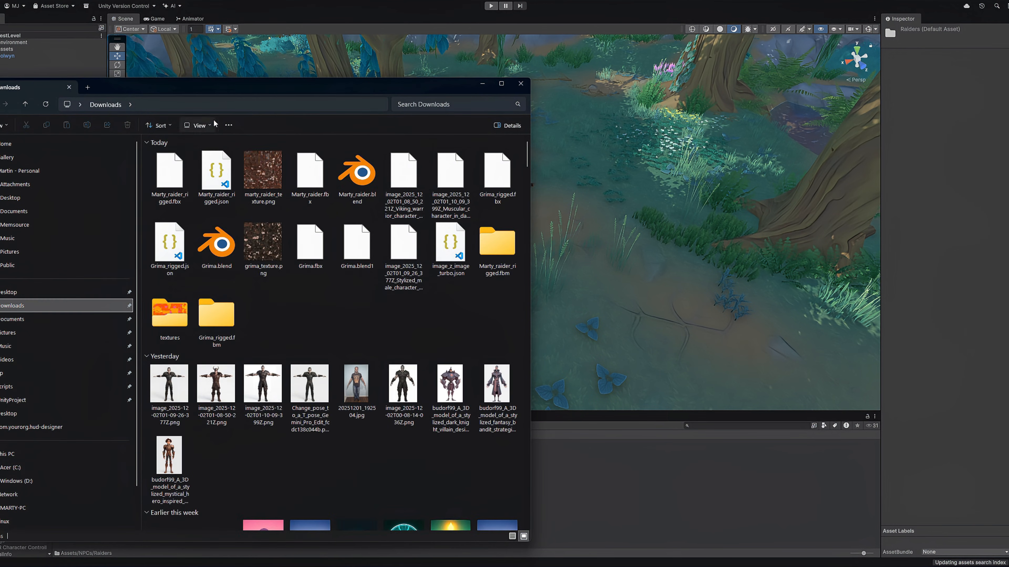
drag(234, 89, 557, 40)
click(505, 133)
drag(504, 138, 160, 469)
click(585, 127)
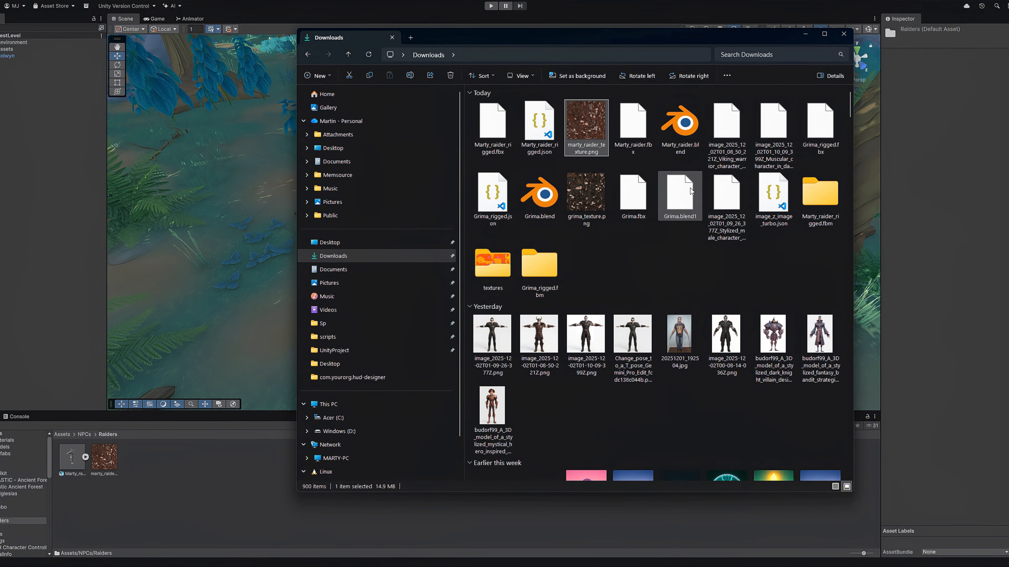
drag(820, 125, 161, 468)
drag(586, 194, 226, 491)
click(225, 491)
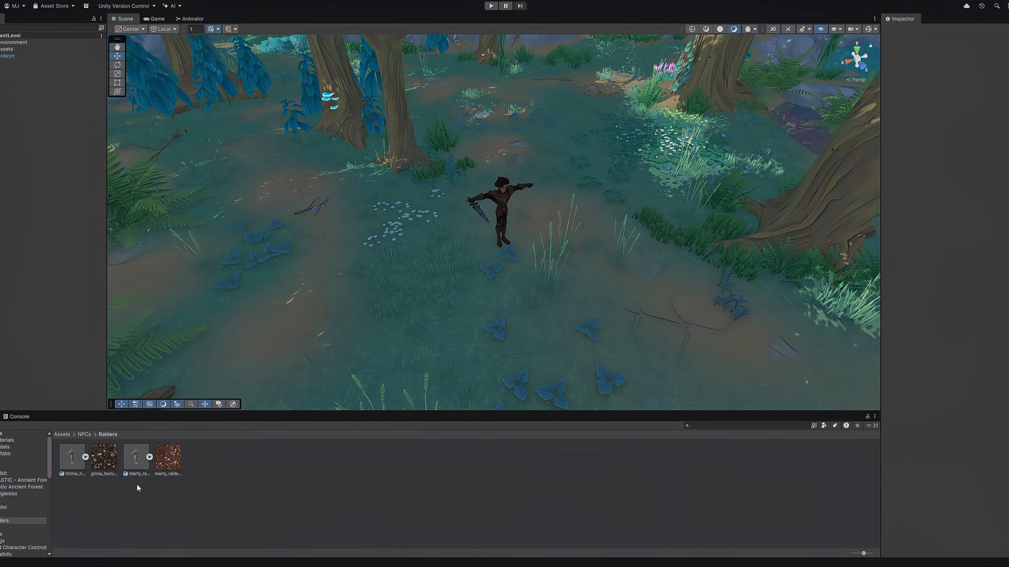
Set the Marty_raider_rigged model's animation type to Humanoid and apply the rig settings
click(144, 460)
click(946, 55)
click(973, 67)
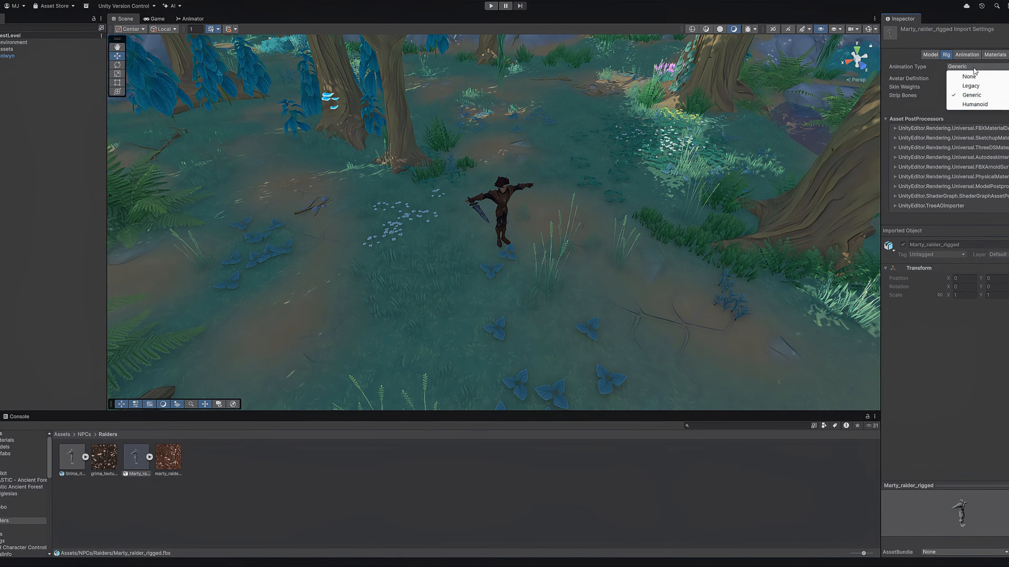
click(975, 104)
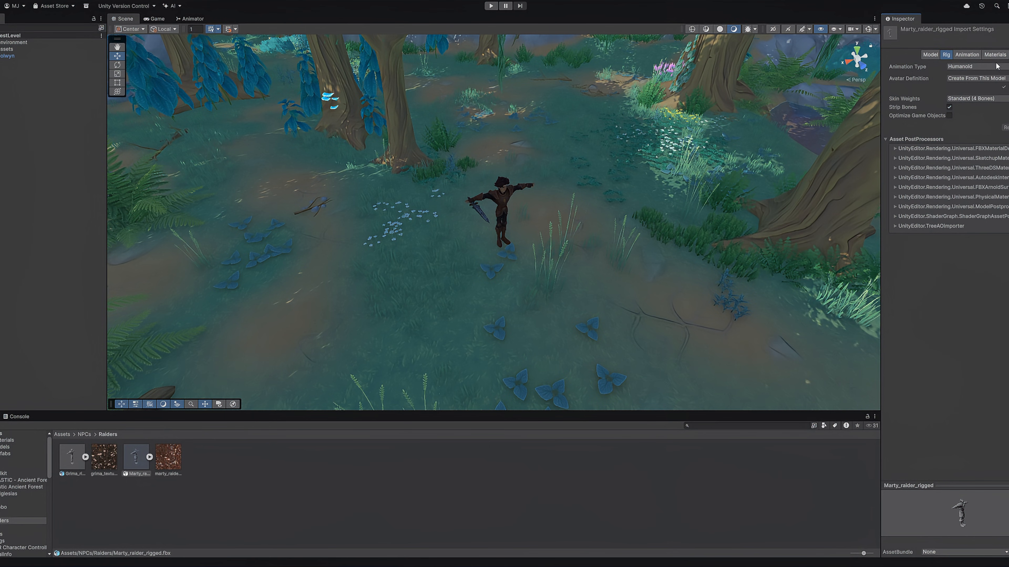
Create a standalone copy of the Marty_raider_rigged model's embedded material and rename it marty_mat
click(149, 457)
click(424, 457)
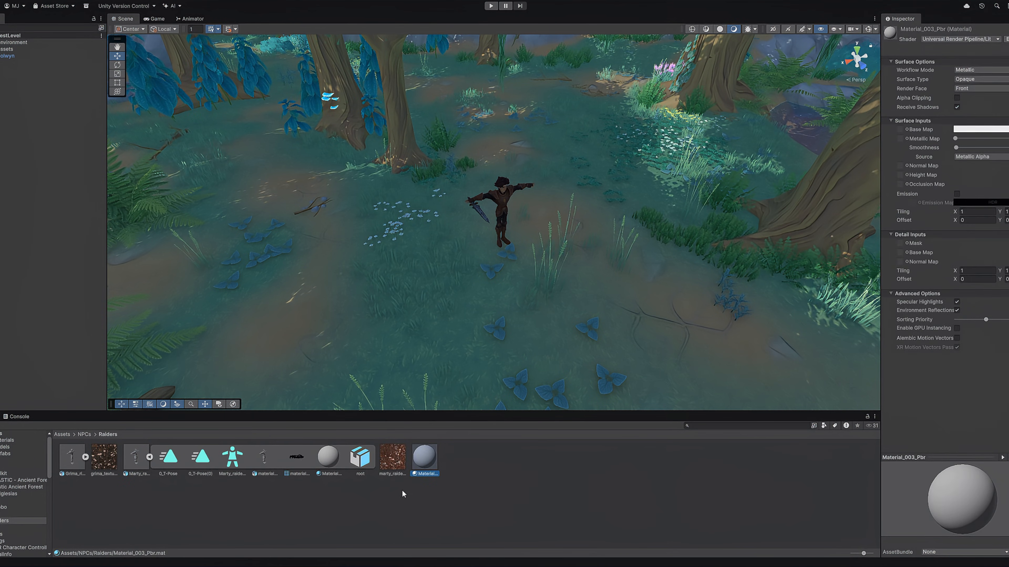
key(Return)
text(marty_mat)
key(Return)
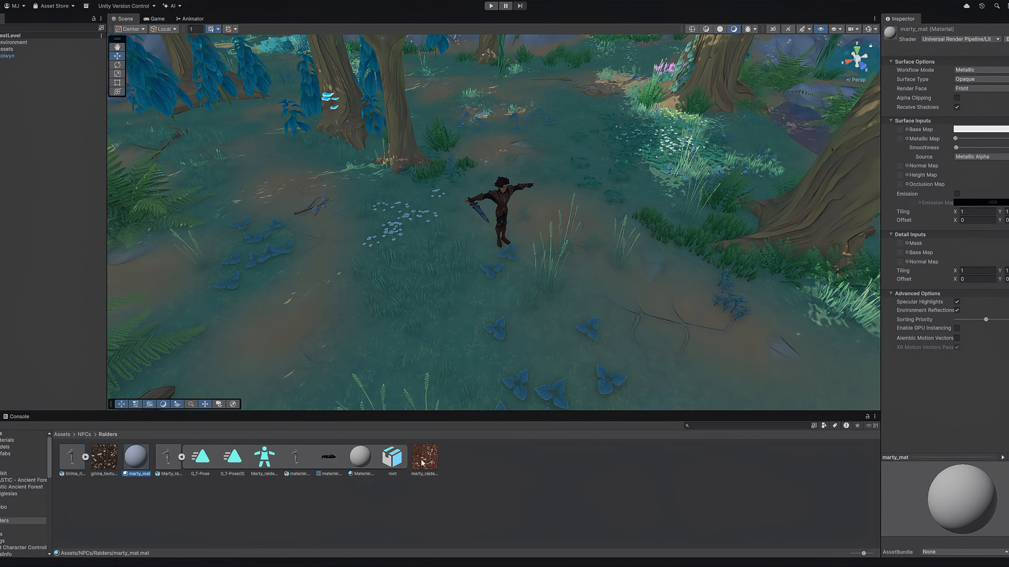
Assign the marty_raider texture as marty_mat's base map, raise its smoothness slightly and disable specular highlights
drag(422, 463, 913, 130)
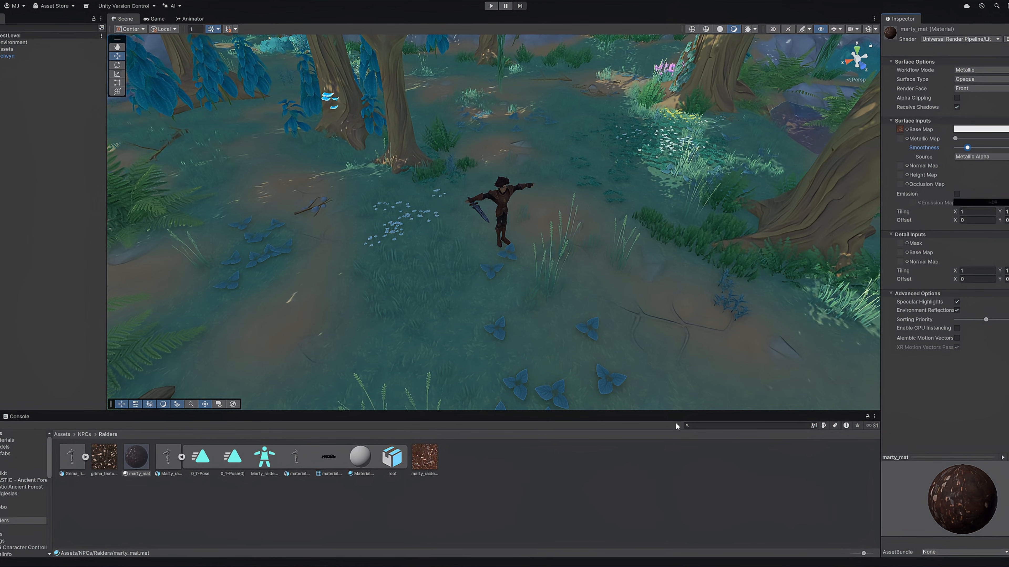
click(957, 302)
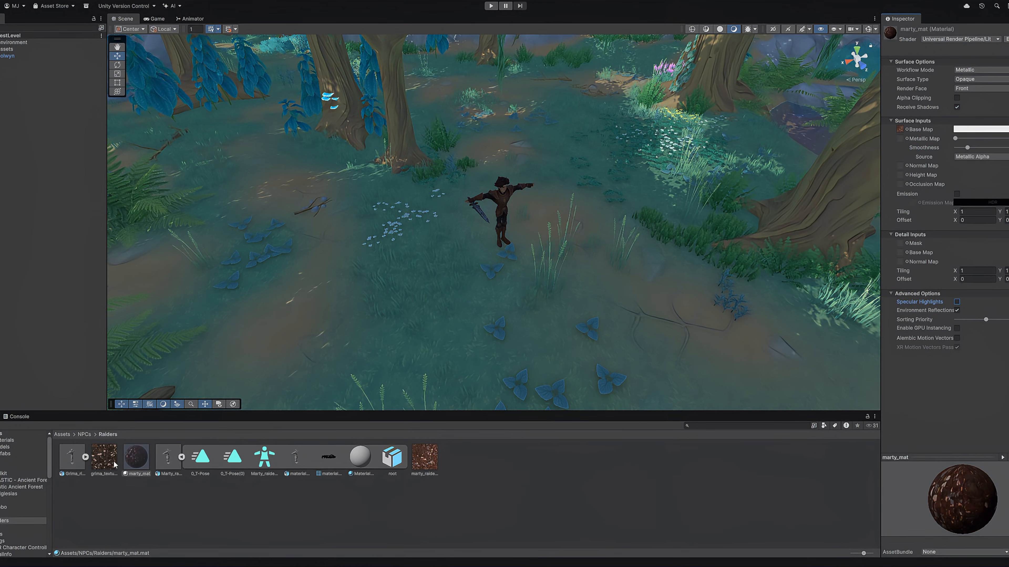
Remap the Marty_raider_rigged model's embedded material to marty_mat in its import settings
click(174, 460)
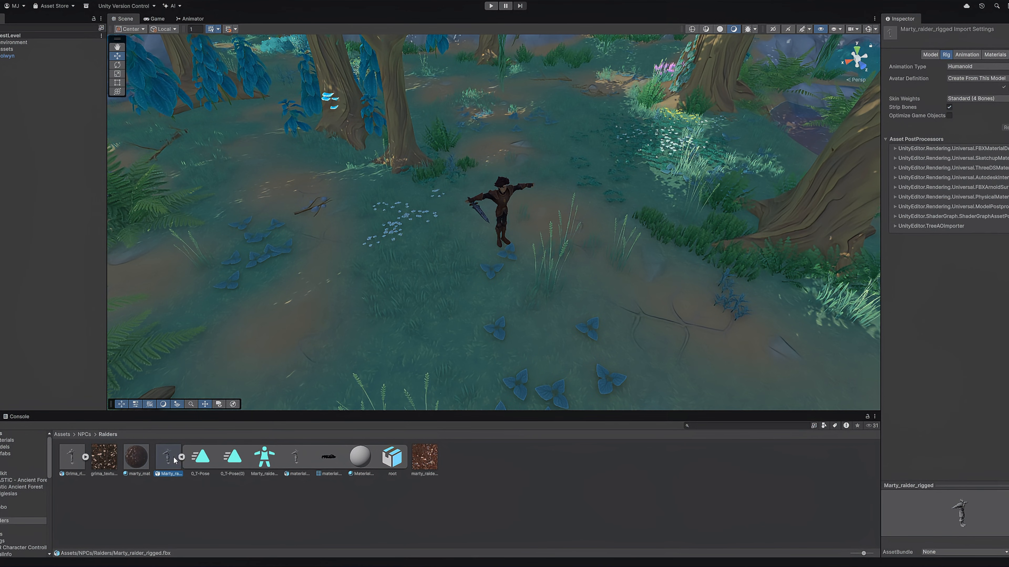
click(1000, 55)
drag(136, 459, 981, 134)
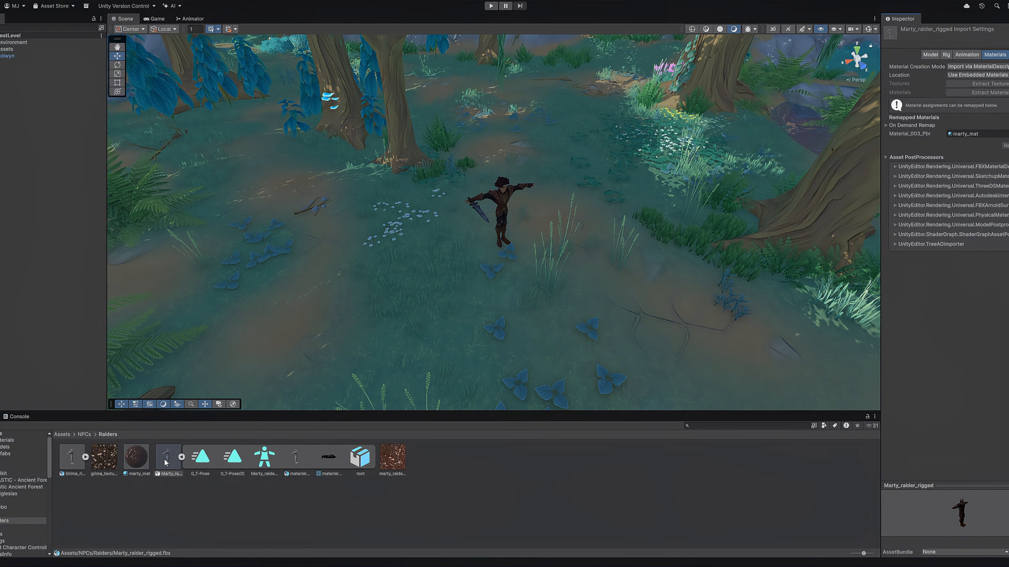
Place the Marty_raider_rigged model in the forest scene near the hero character and select it
drag(166, 463, 637, 282)
right_drag(590, 331, 554, 215)
click(330, 175)
click(493, 238)
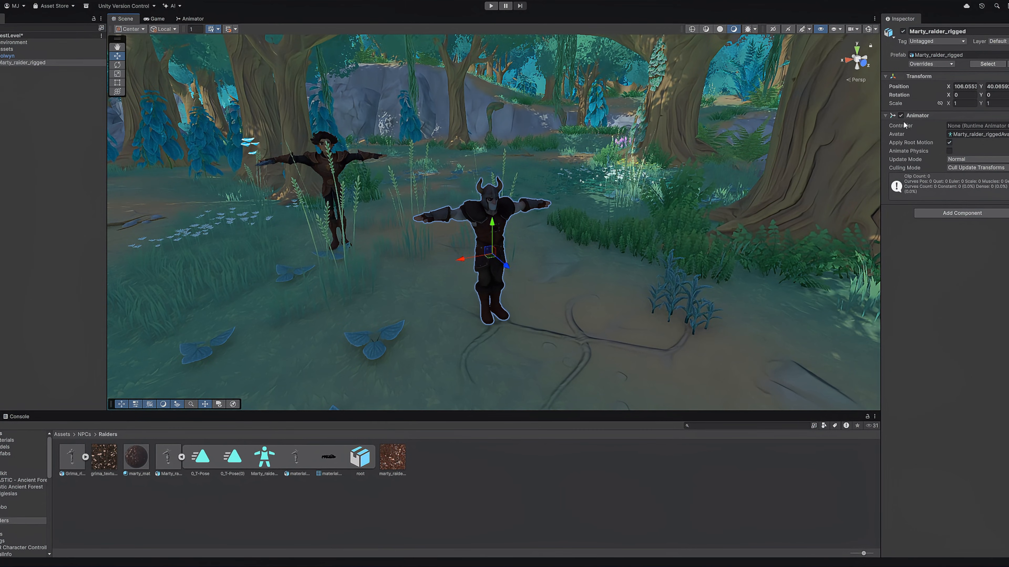
Link the scale proportions of Marty_raider_rigged and set its scale to 1.5 on all axes
click(963, 103)
text(1.7)
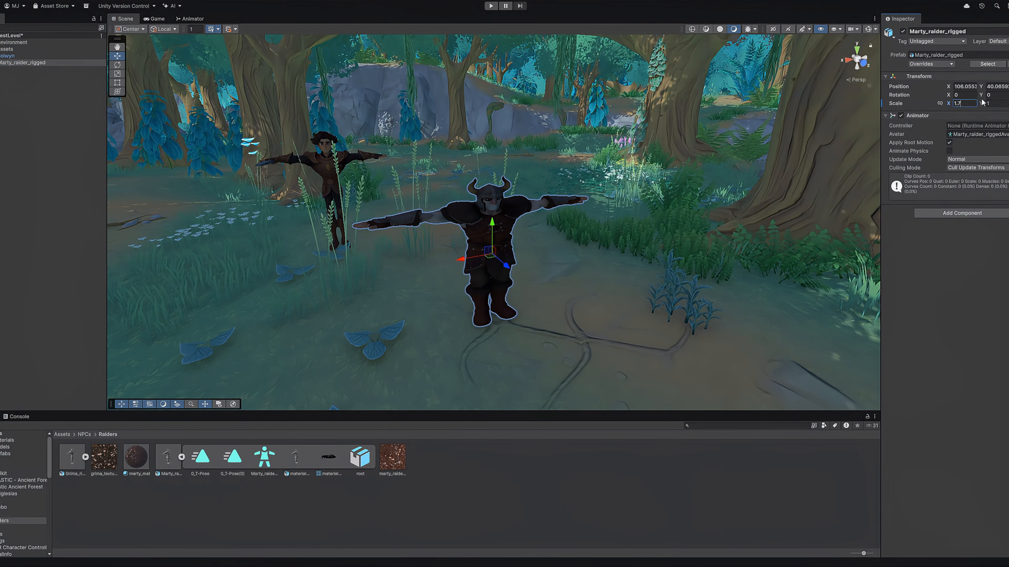
key(BackSpace)
key(BackSpace)
text(.7)
key(Return)
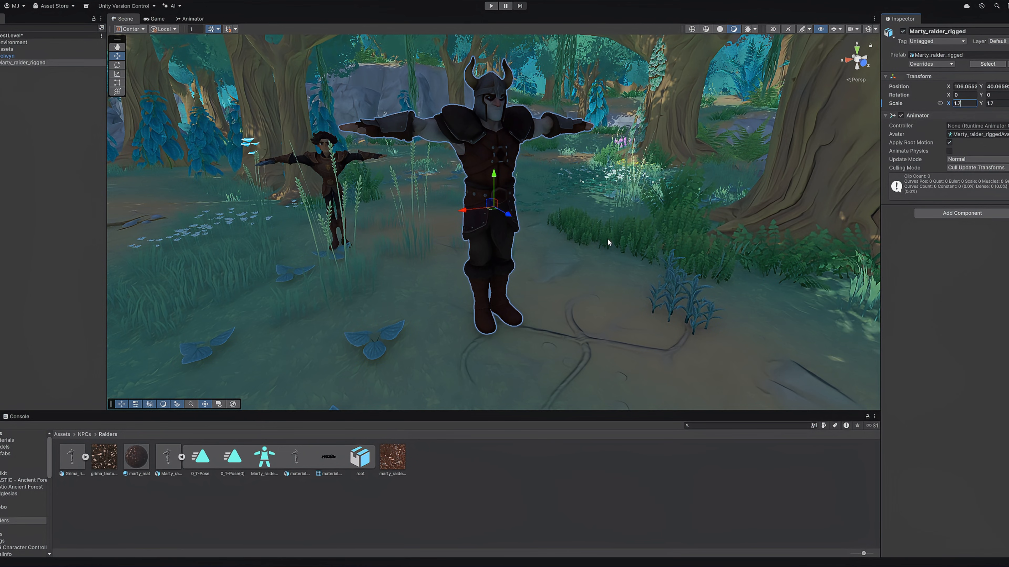
right_drag(607, 237, 657, 233)
click(966, 104)
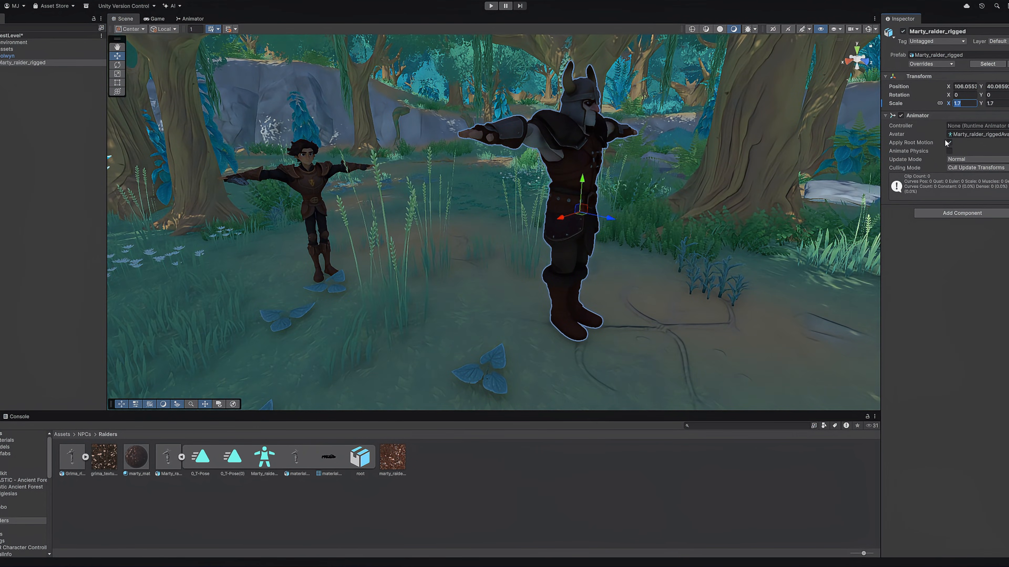
text(1.6)
key(BackSpace)
text(5)
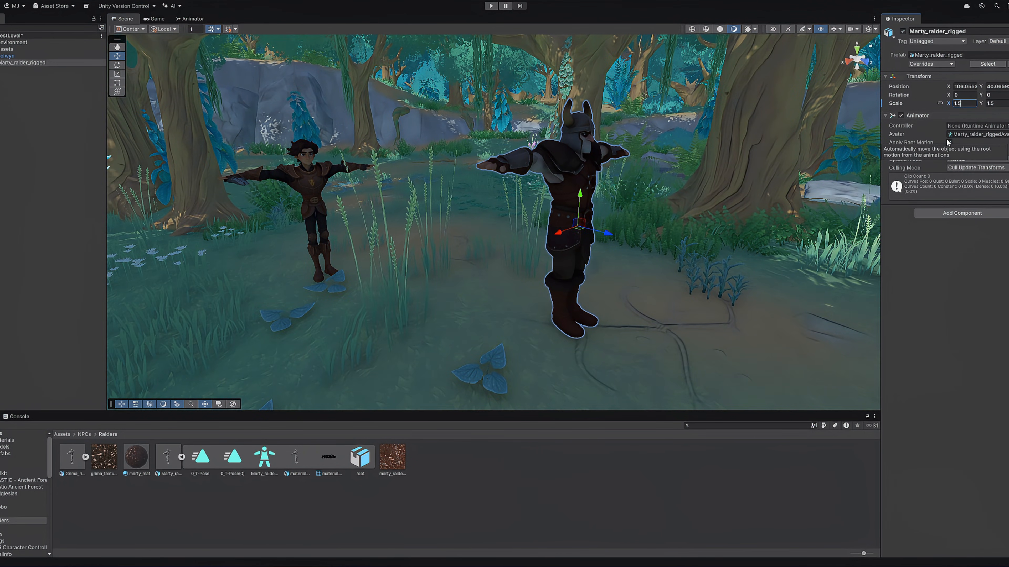
Move Marty_raider_rigged beside the hero character in the forest clearing for a size comparison
click(673, 293)
key(w)
click(436, 85)
right_drag(576, 269, 554, 267)
click(534, 234)
drag(556, 226, 488, 210)
right_drag(473, 266, 399, 242)
drag(458, 251, 444, 224)
right_drag(423, 276, 422, 278)
drag(103, 367, 102, 42)
click(0, 150)
click(0, 136)
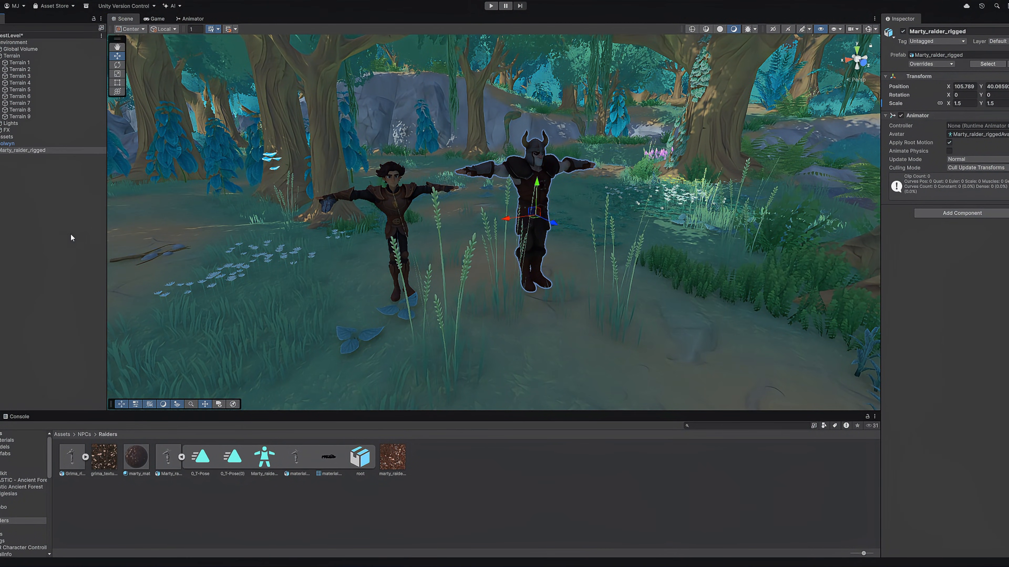
click(49, 153)
click(415, 219)
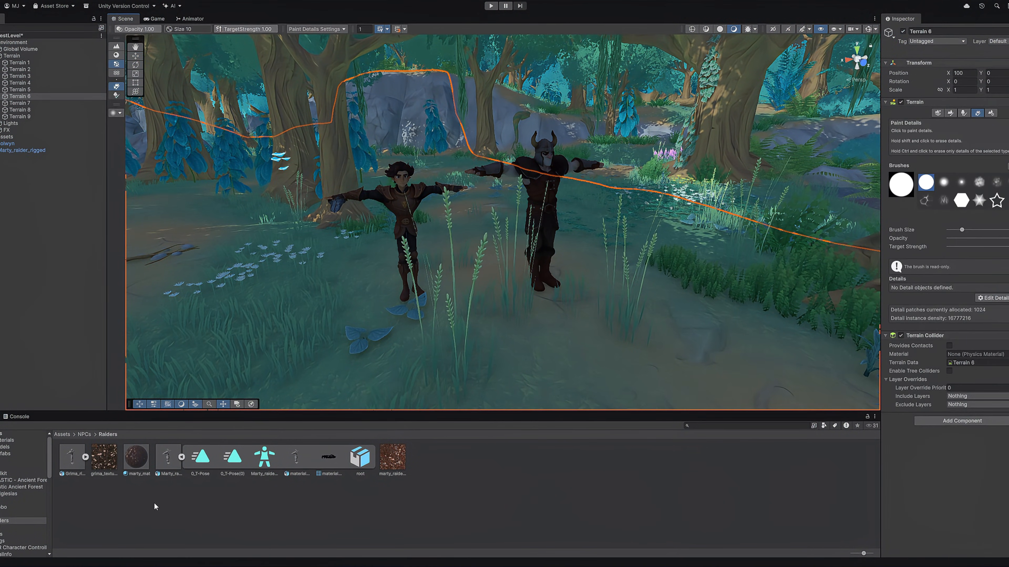
Set the Grima_rigged model's animation type to Humanoid and apply the rig settings
click(86, 458)
click(73, 459)
click(946, 56)
click(983, 67)
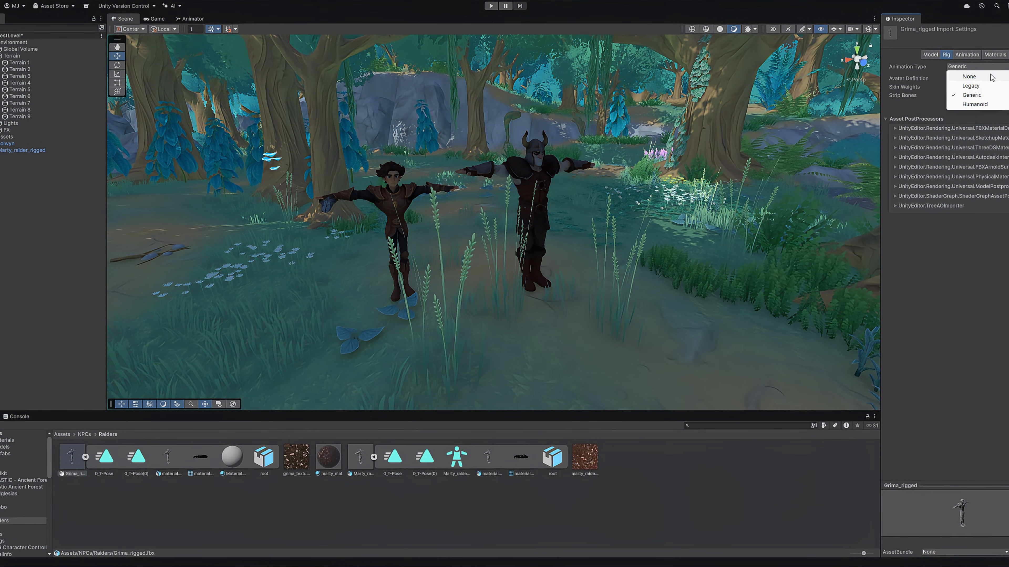
click(985, 104)
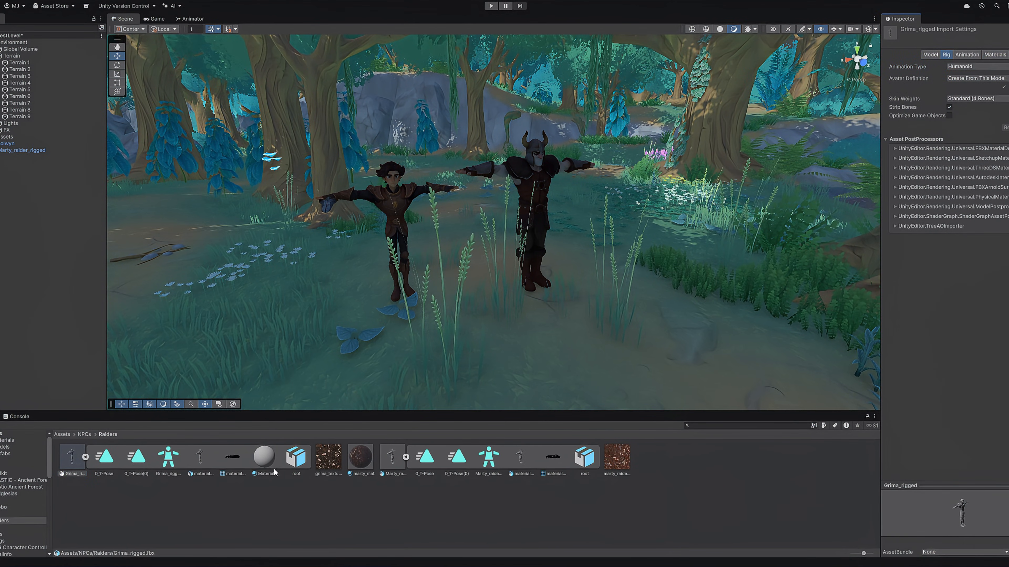
Create a standalone copy of the Grima_rigged model's embedded material and rename it grima_mat
click(273, 467)
key(ctrl+d)
key(F2)
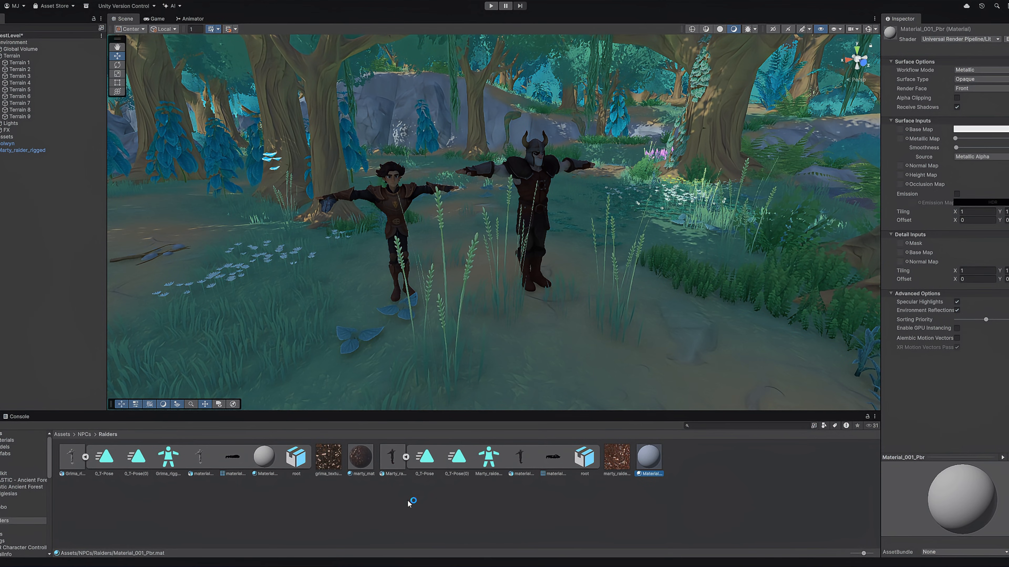
text(grima_)
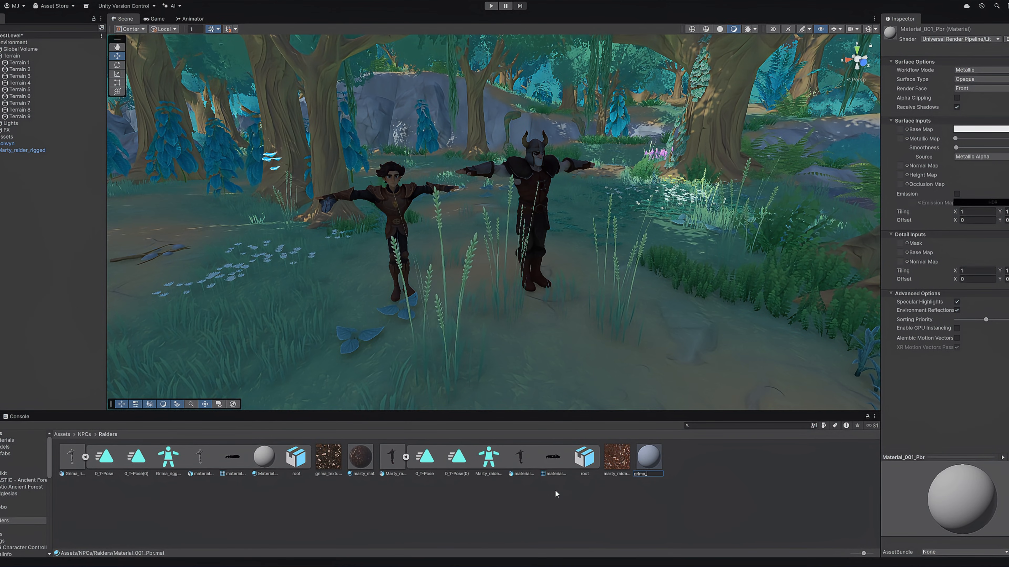
key(Return)
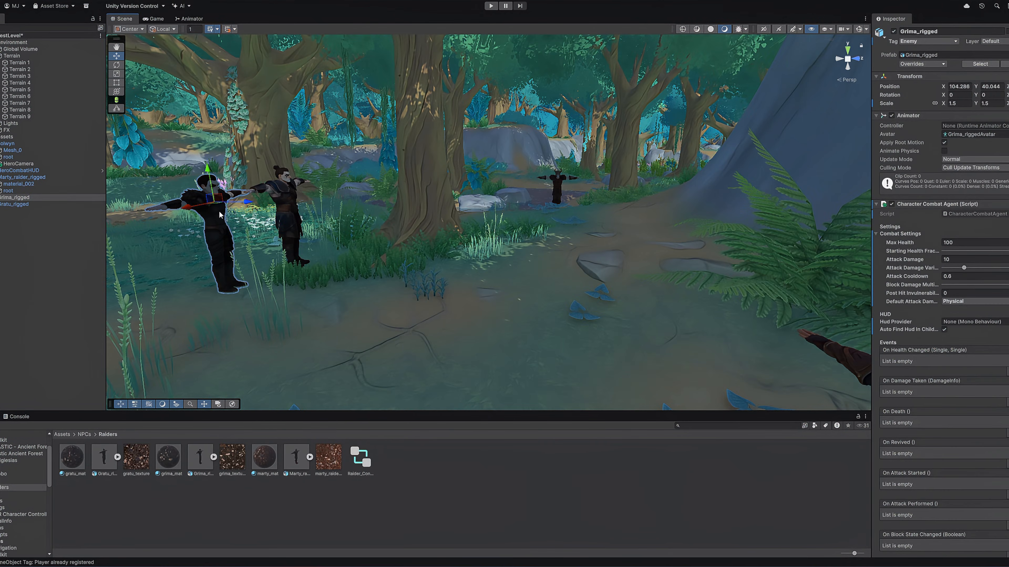
Configure Gratu_rigged as an enemy NPC with the Hero Combat Auto Wiring tool, using the preset NPC settings, and close the tool
click(288, 198)
key(f)
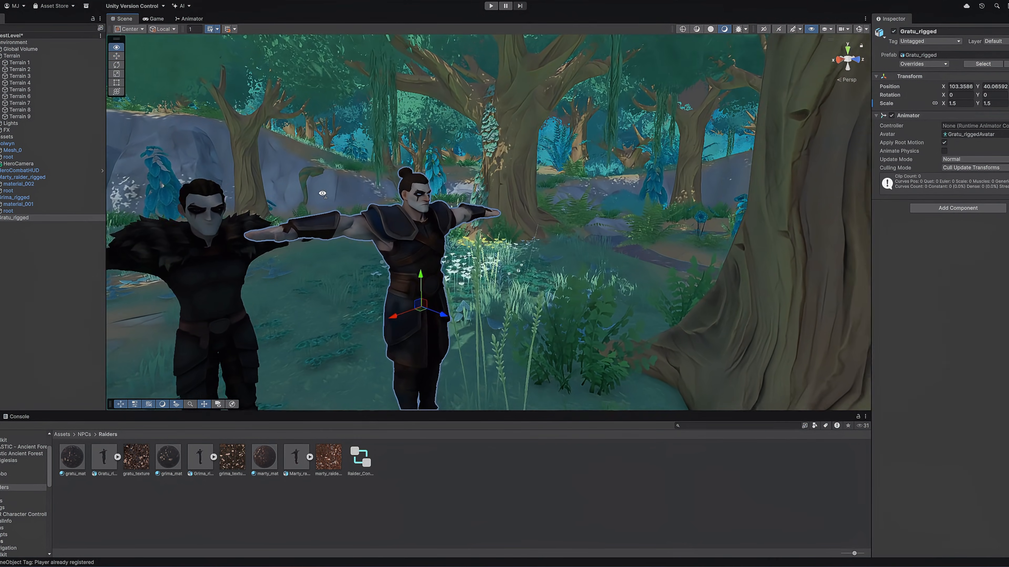
right_drag(322, 194, 322, 194)
click(171, 2)
click(173, 5)
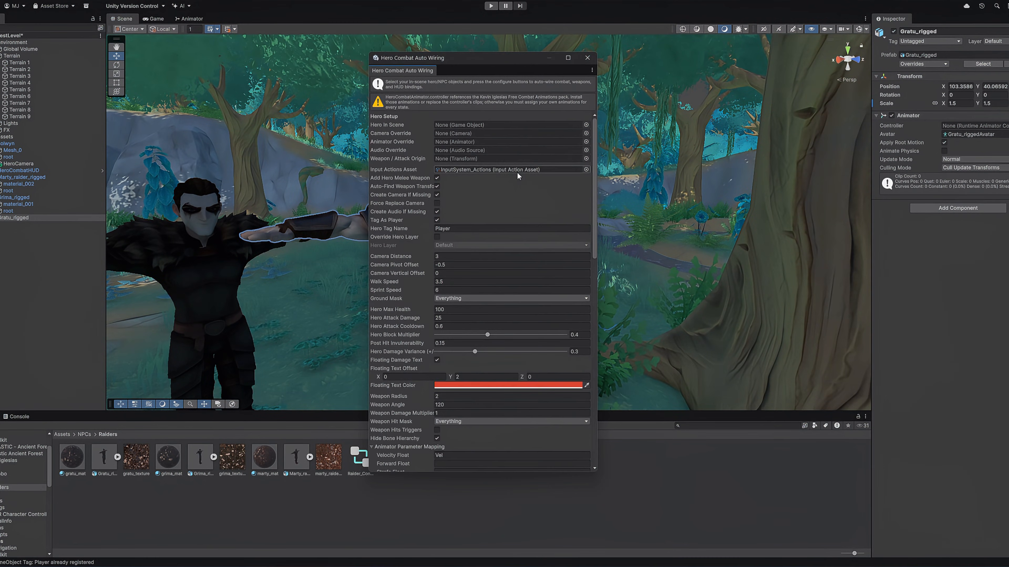
scroll(594, 167, down, 10)
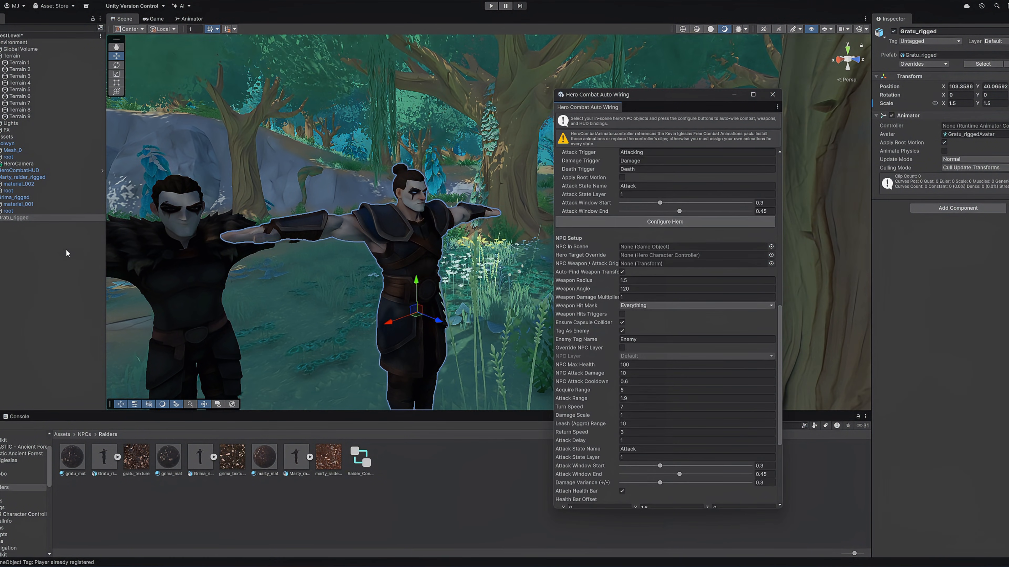
drag(167, 217, 667, 247)
drag(779, 336, 780, 394)
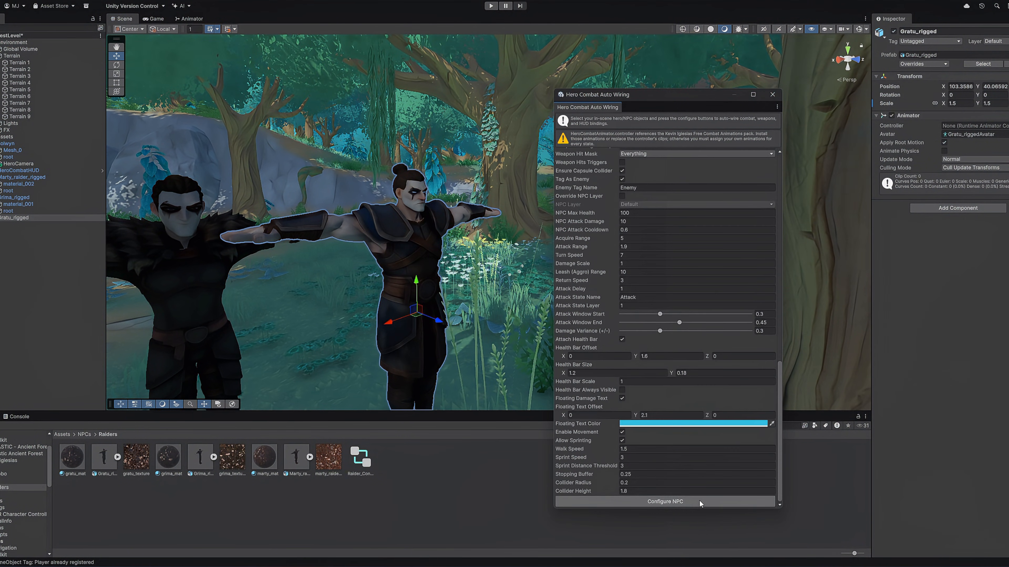
click(696, 503)
click(772, 94)
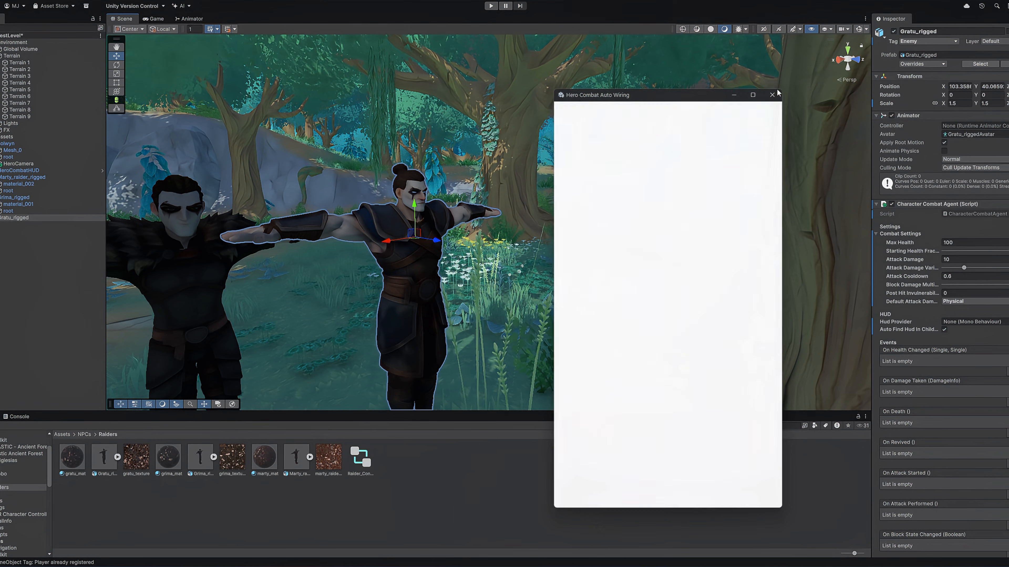
Move Gratu_rigged deep into the forest to the grassy clearing beyond the stream and turn it to face back toward the path
key(s)
right_drag(330, 211, 417, 216)
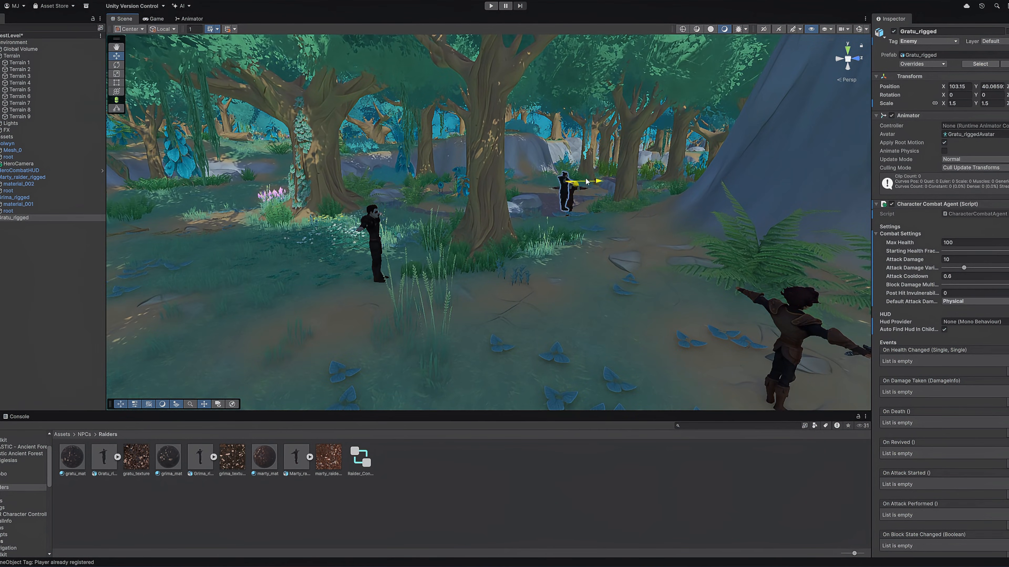
drag(698, 170, 697, 169)
key(w)
right_drag(697, 169, 597, 204)
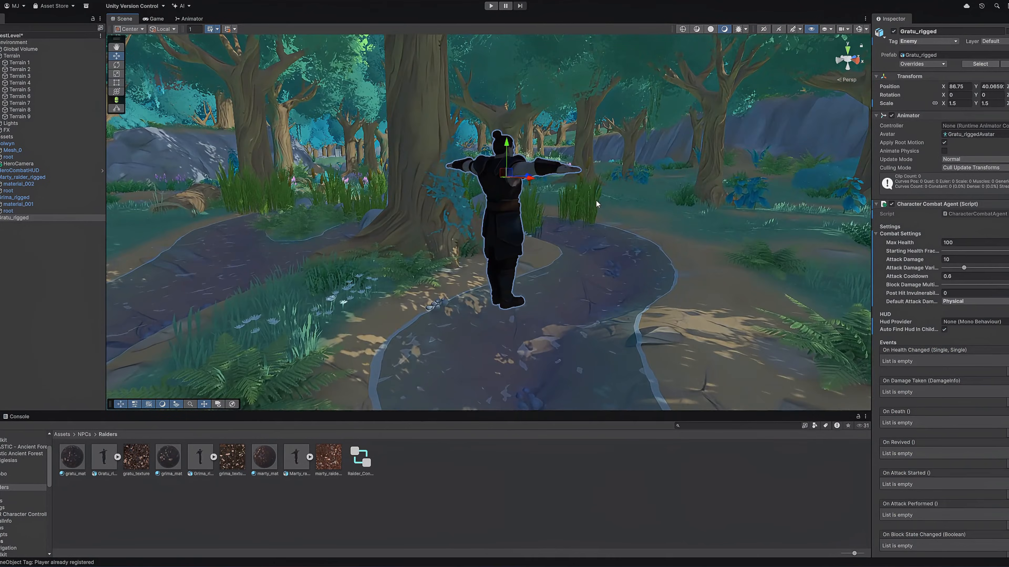
key(w)
right_drag(521, 132, 492, 246)
key(s)
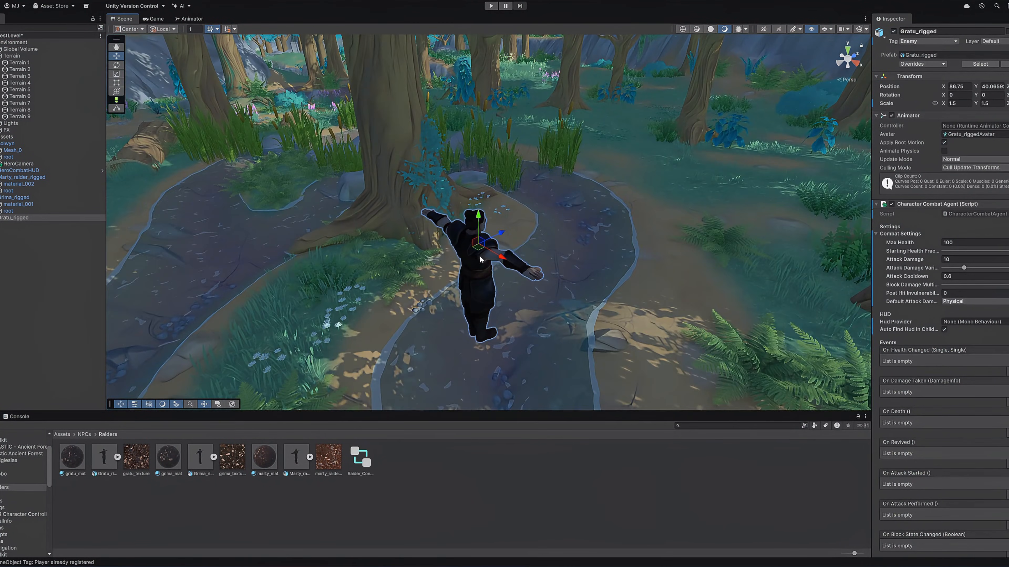
drag(479, 258, 520, 69)
key(w)
right_drag(518, 73, 545, 90)
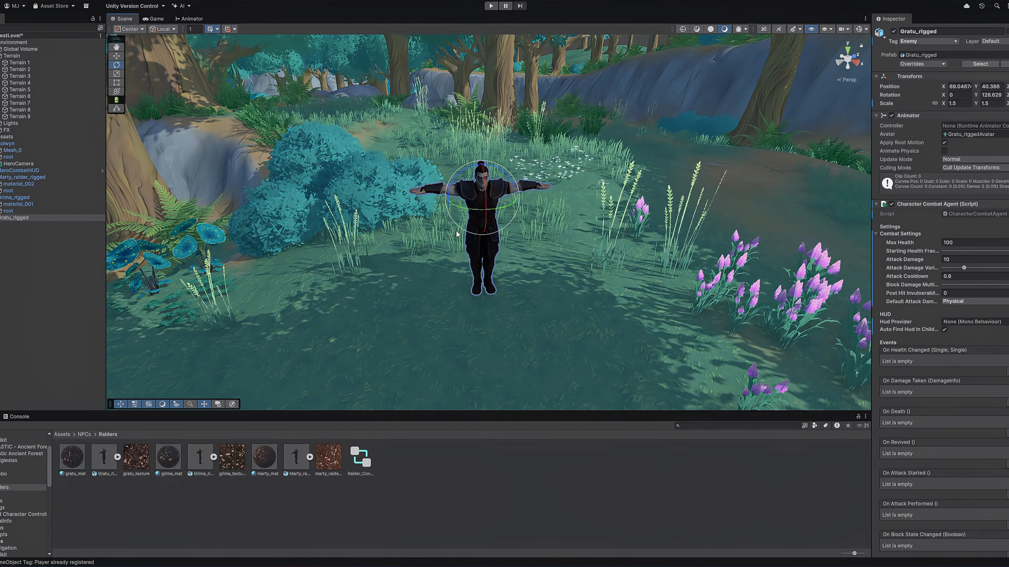
Move Grima_rigged farther along the forest path to about X 89 near the stream and rotate it about its vertical axis
key(w)
right_drag(456, 234, 894, 244)
click(703, 316)
click(701, 318)
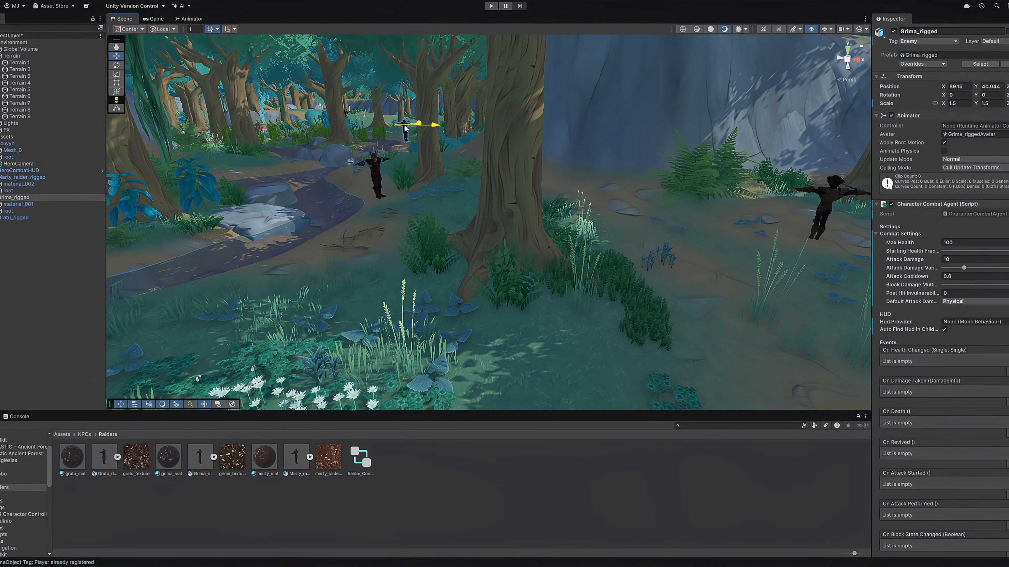
key(w)
right_drag(404, 128, 461, 190)
key(e)
drag(492, 256, 323, 253)
key(w)
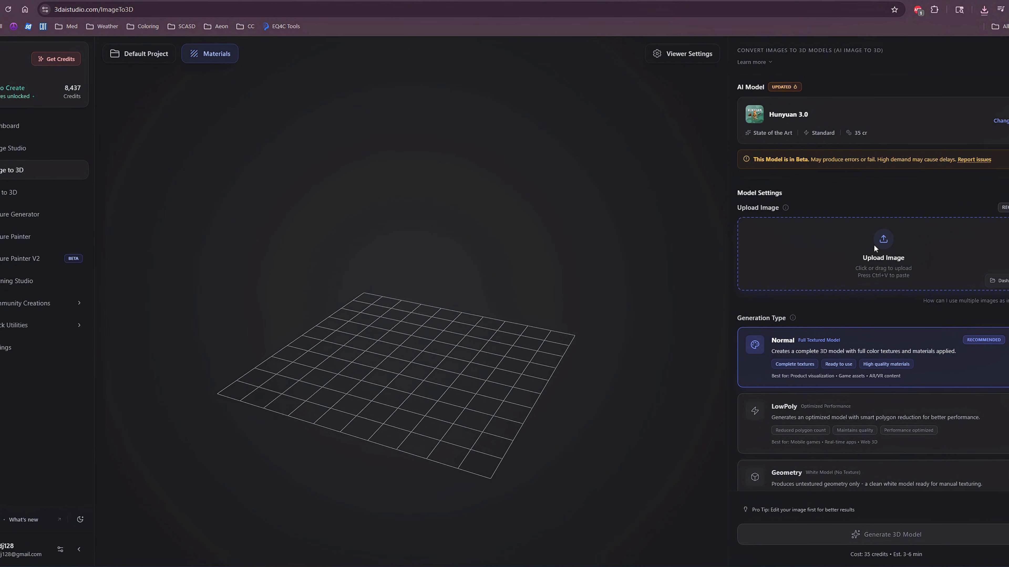
Switch to 3D AI Studio and generate a 3D model from the war hammer image with a face count of 10000
click(875, 243)
double_click(380, 135)
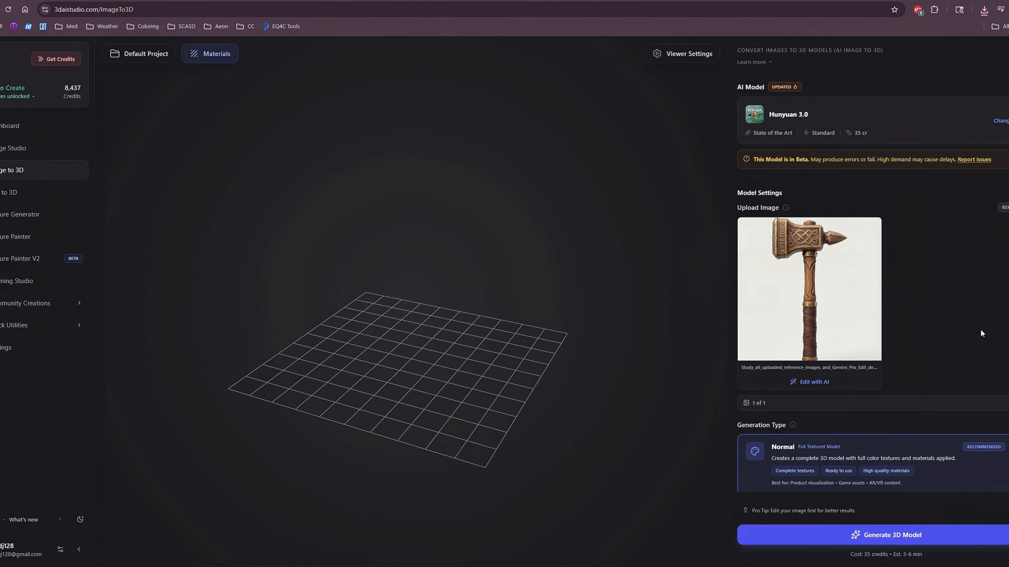
scroll(969, 532, down, 5)
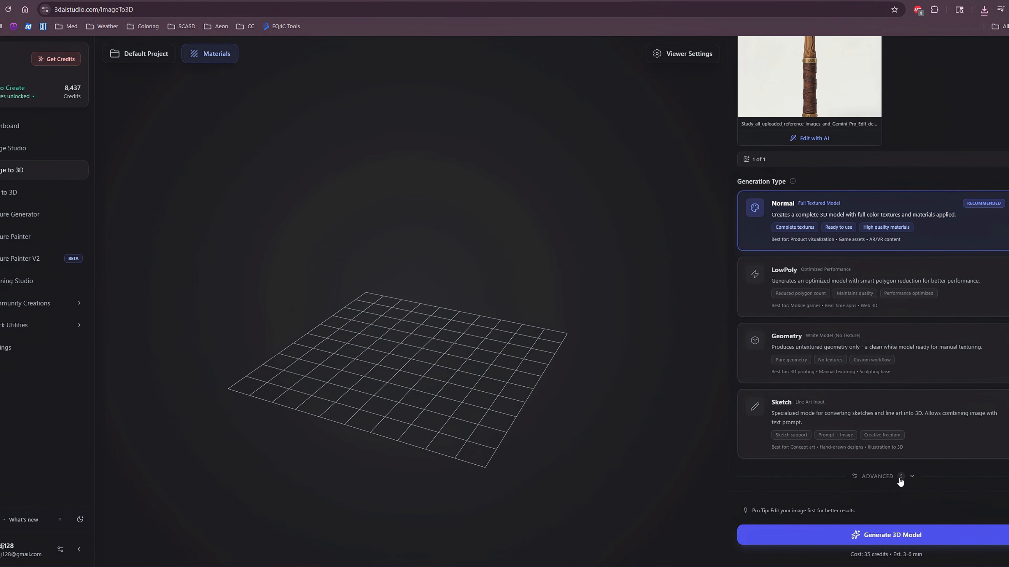
click(826, 479)
click(791, 417)
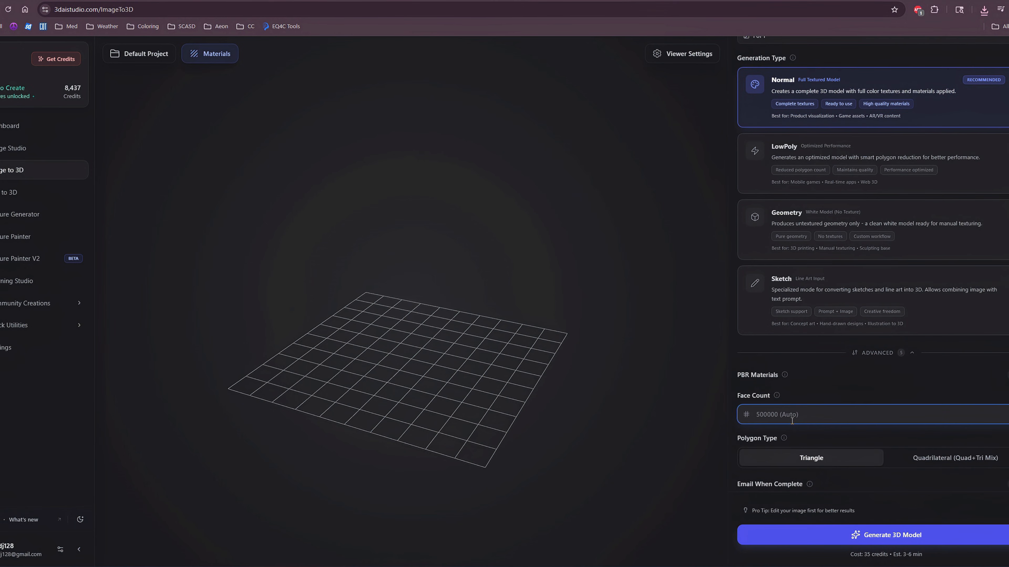
text(10)
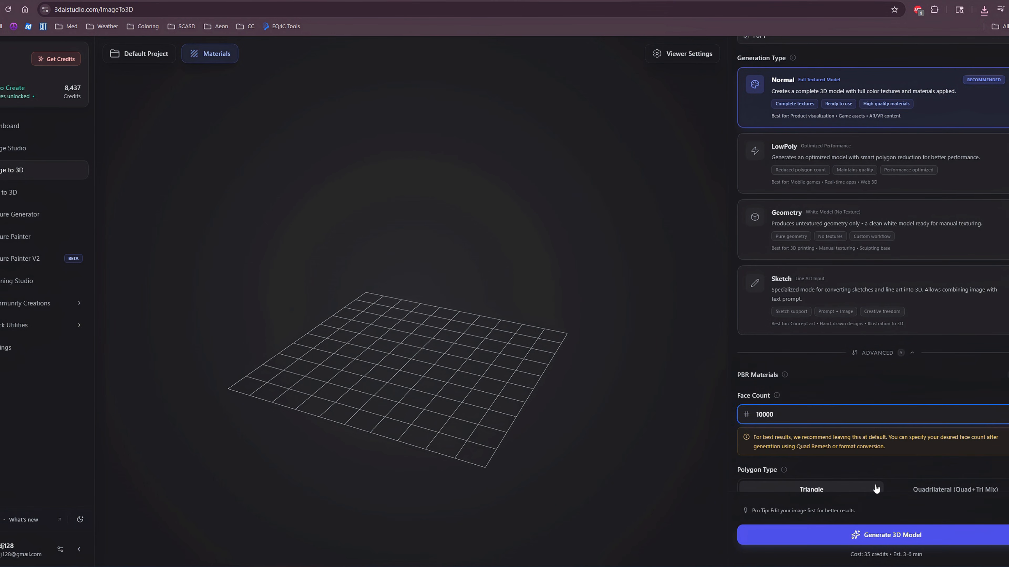
text(000)
click(885, 526)
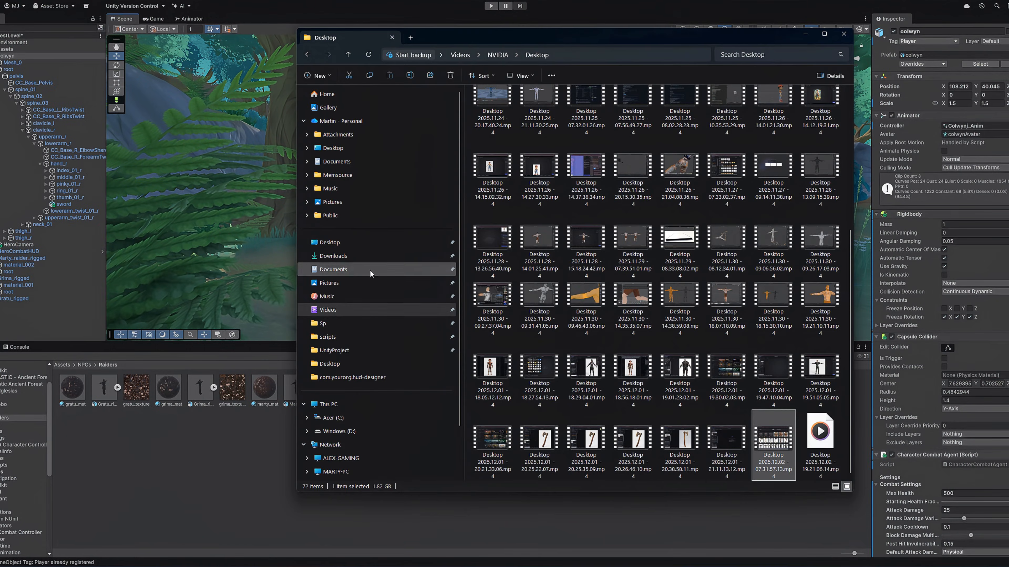
Import the Viking-style axe and metal-headed club GLB models from Downloads into Unity's Raiders folder
click(358, 256)
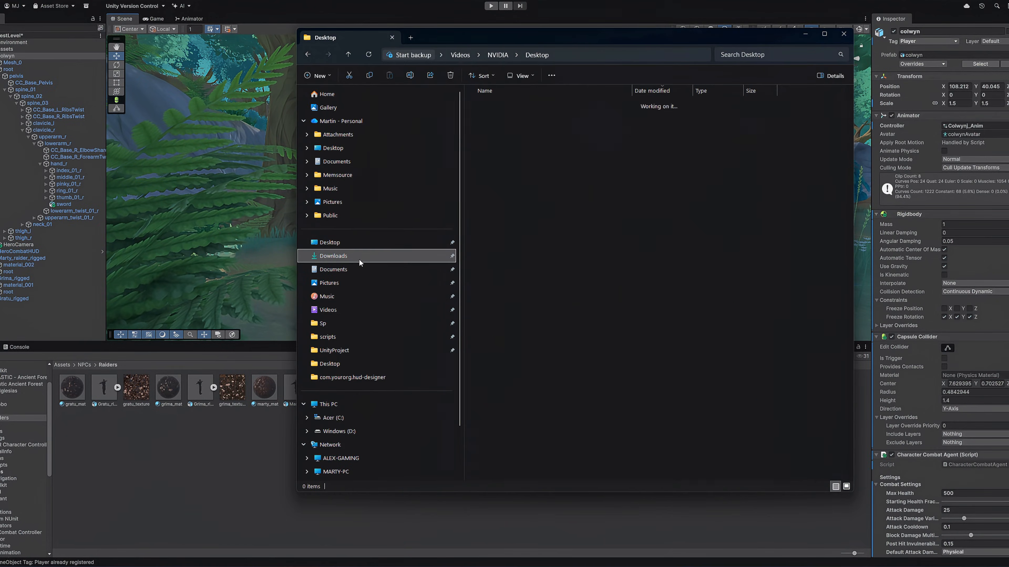
drag(590, 131, 236, 471)
drag(519, 114, 265, 440)
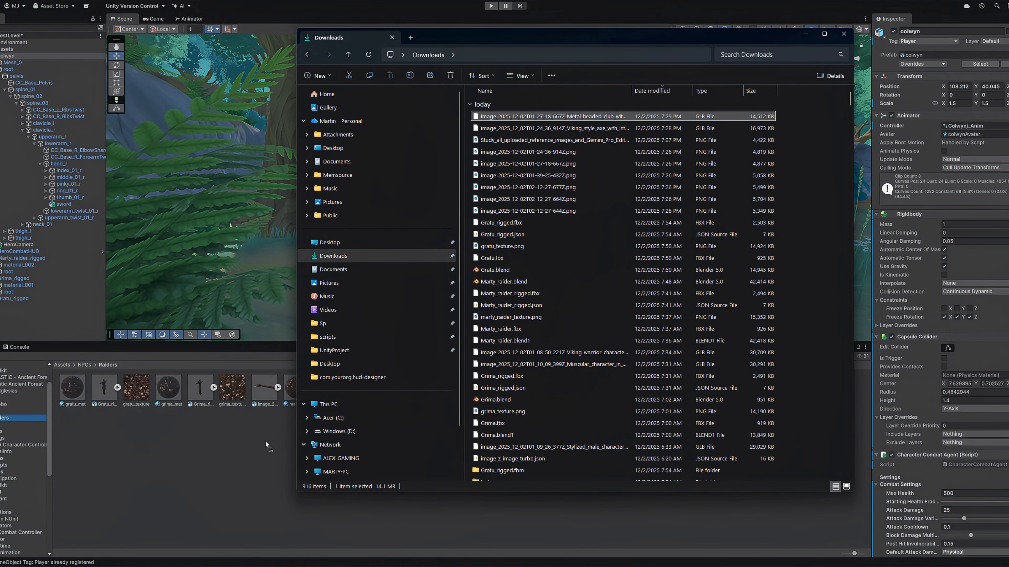
click(265, 457)
Place the war hammer model in the scene next to the horned Marty raider
right_drag(482, 223, 957, 250)
key(w)
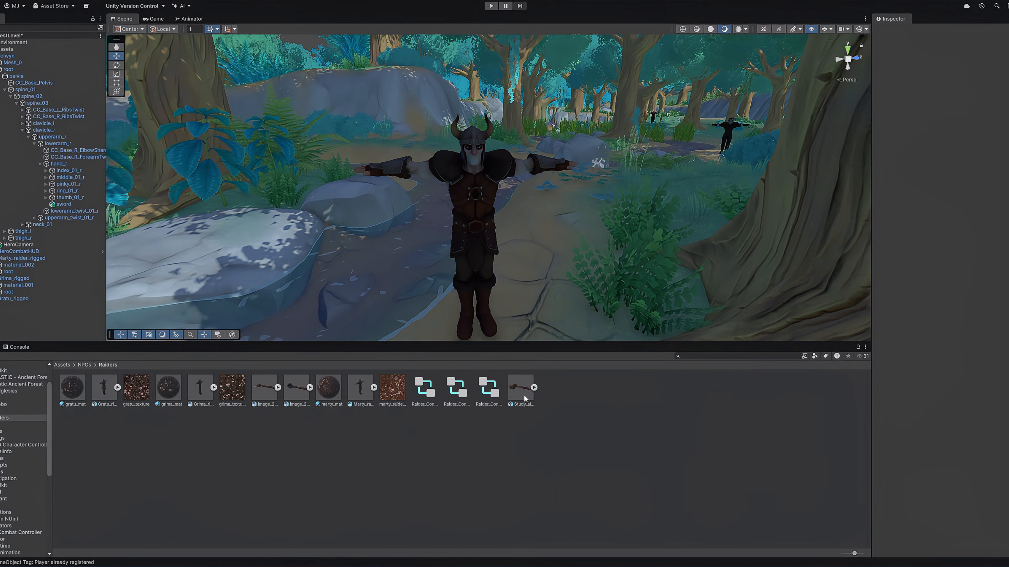
drag(525, 398, 473, 255)
right_drag(473, 255, 576, 234)
key(a)
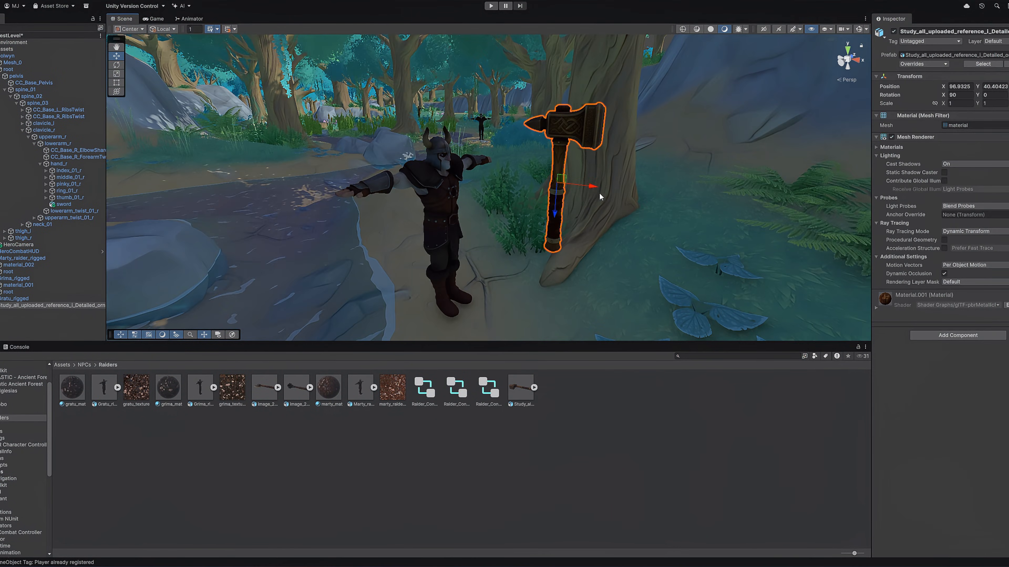
Move the war hammer over to the horned Marty raider's outstretched right hand
drag(598, 193, 385, 164)
right_drag(385, 163, 564, 270)
key(w)
drag(502, 250, 384, 89)
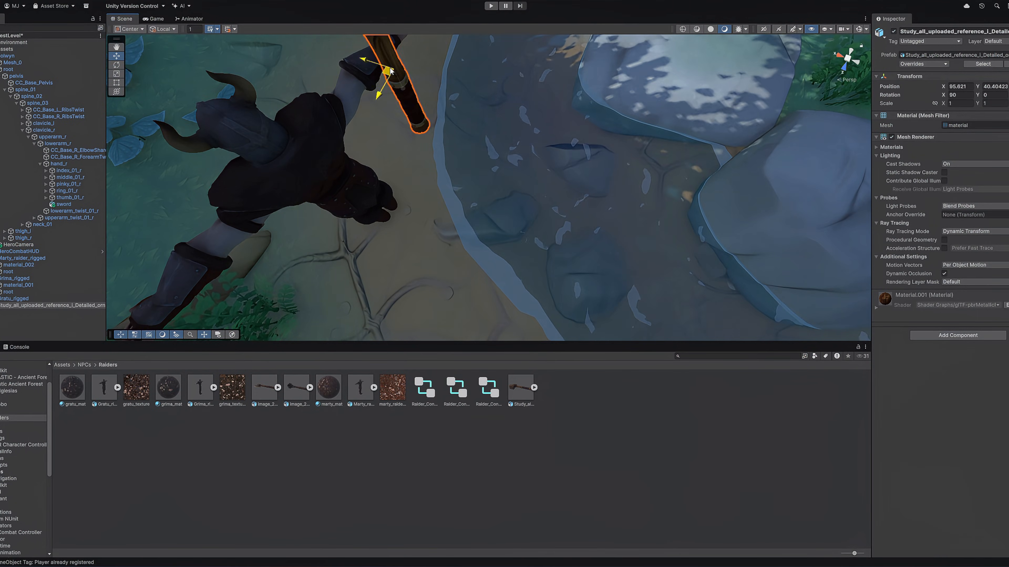
right_drag(415, 137, 703, 85)
key(w)
key(s)
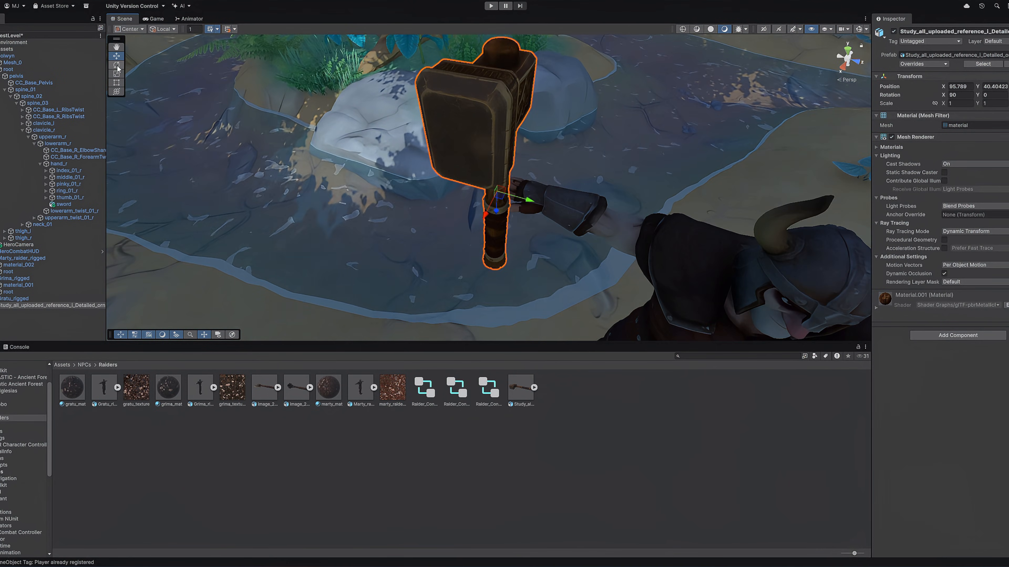
Rotate the war hammer so its head points forward and scale it uniformly to about 0.638
key(e)
drag(494, 174, 458, 241)
alt+drag(459, 241, 193, 70)
drag(509, 281, 431, 261)
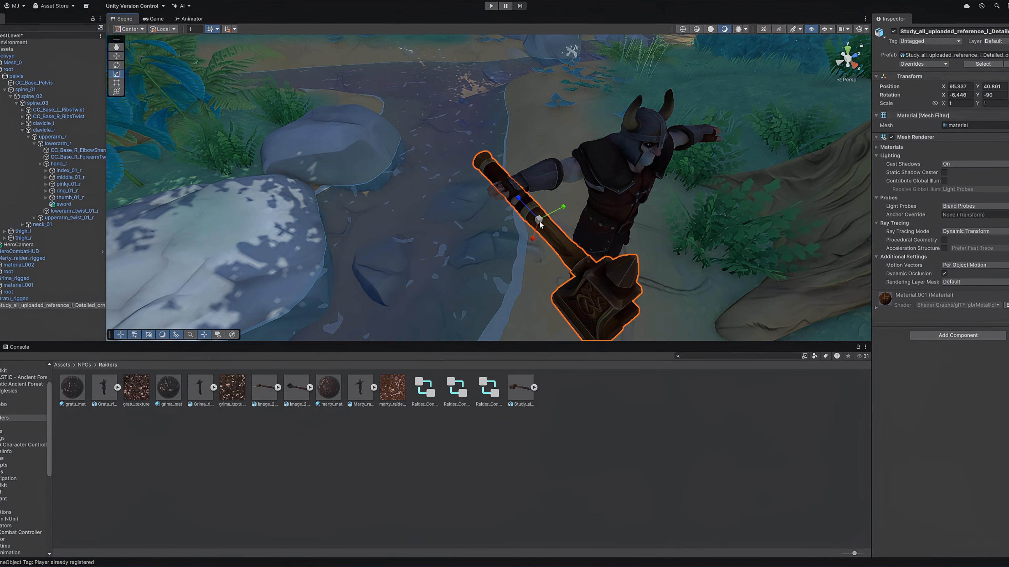
drag(539, 222, 526, 232)
Fine-tune the war hammer's position so its handle sits in the Marty raider's right palm, at about X 95.535, Y 40.936
click(116, 56)
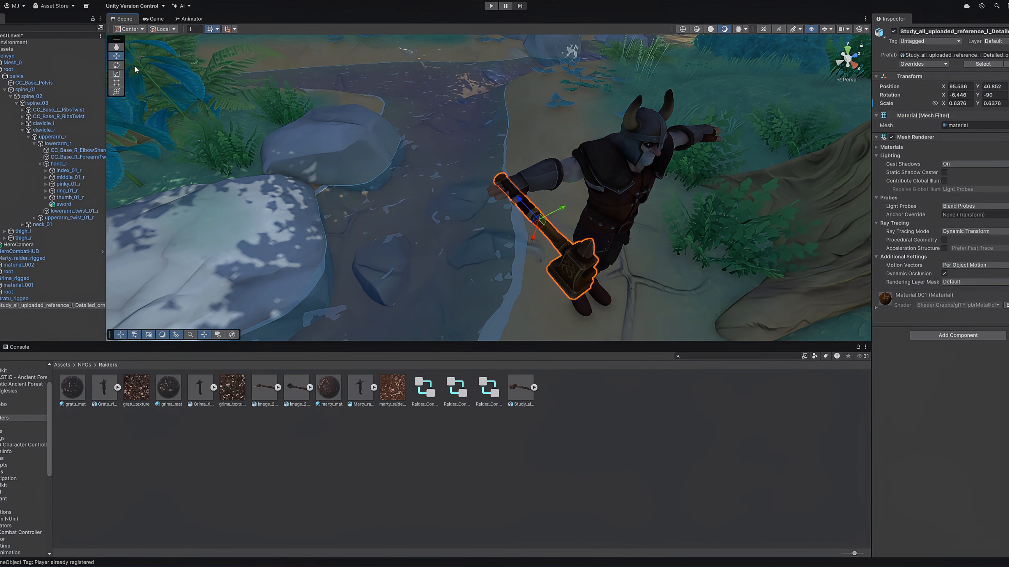
drag(511, 193, 513, 195)
right_drag(520, 202, 839, 210)
key(s)
drag(470, 206, 442, 160)
right_drag(492, 187, 239, 196)
key(d)
drag(239, 196, 307, 205)
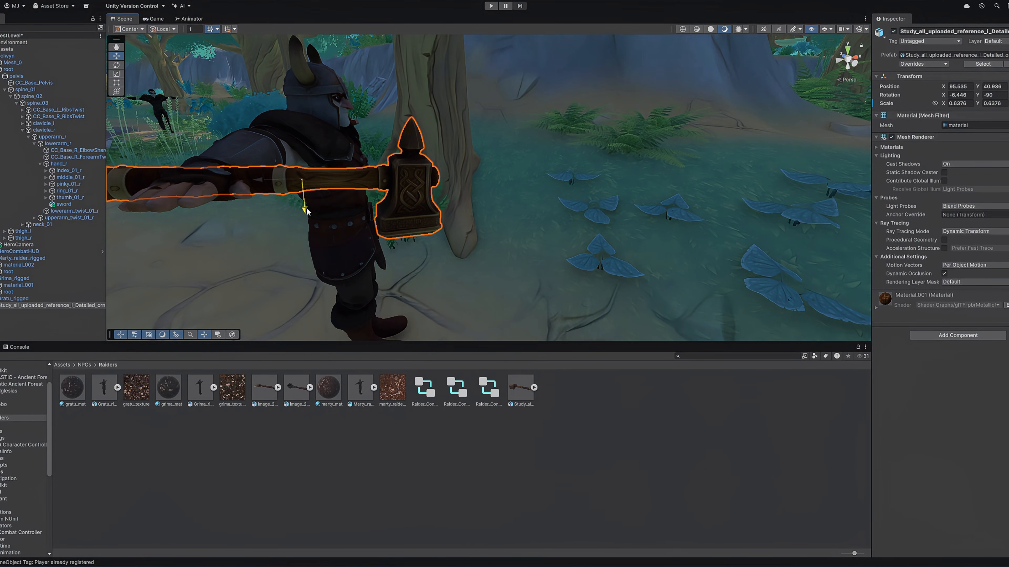
right_drag(318, 144, 127, 122)
key(d)
key(w)
key(s)
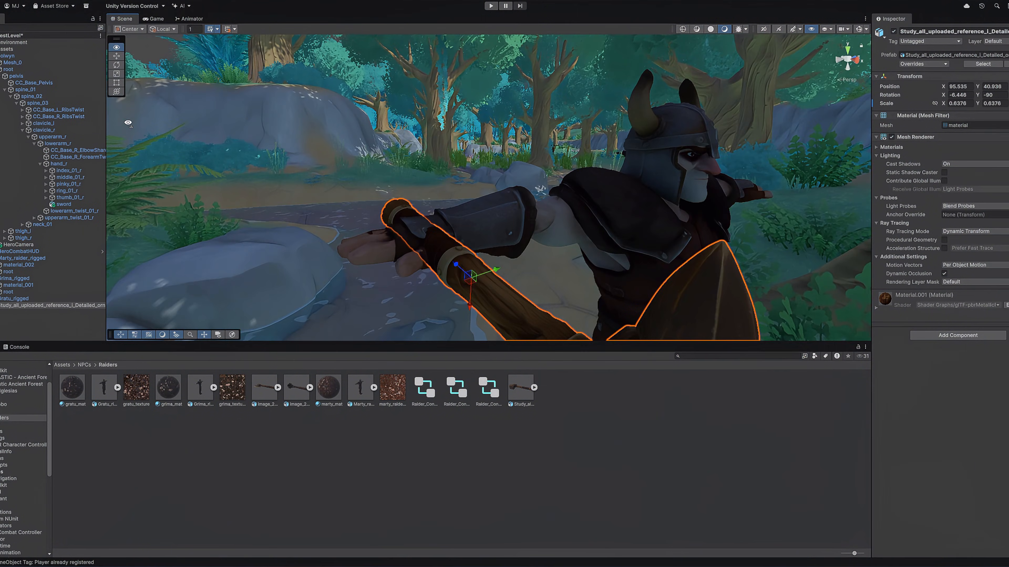
drag(490, 267, 482, 270)
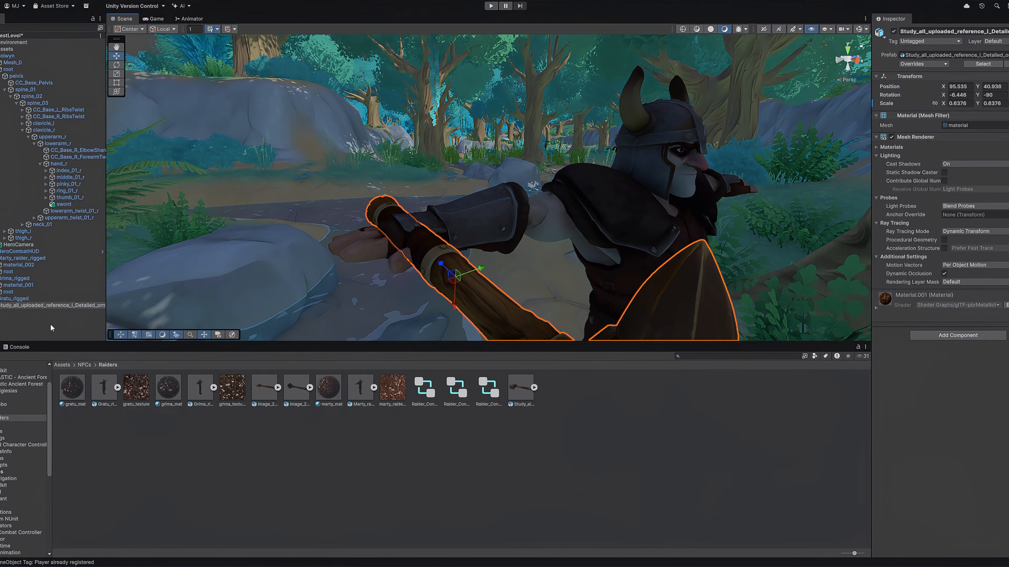
Collapse the hero's hierarchy and expand Marty_raider_rigged's skeleton down to the contents of its hand_r bone
click(0, 56)
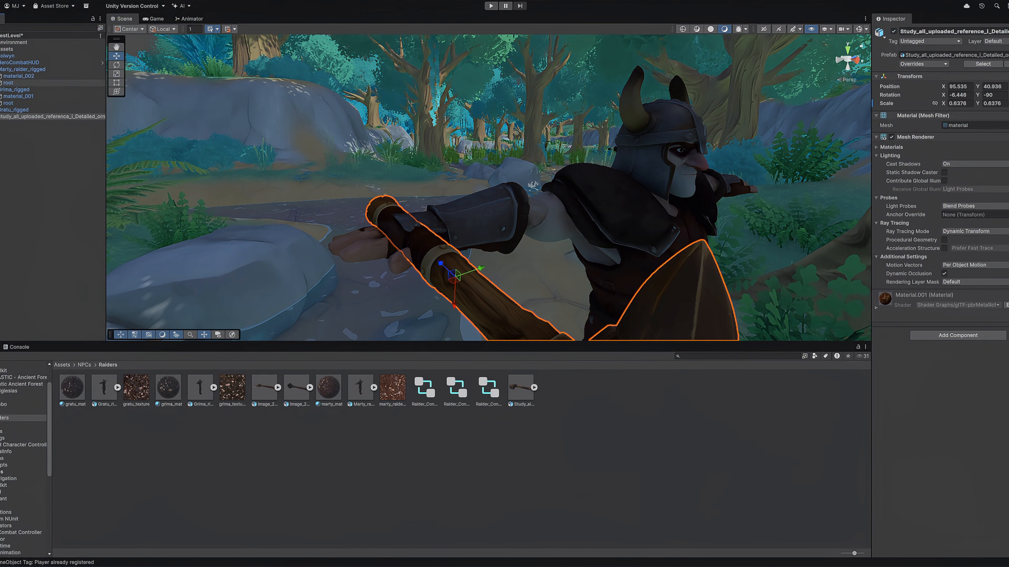
click(0, 83)
click(0, 90)
click(4, 103)
click(24, 110)
click(10, 110)
click(17, 116)
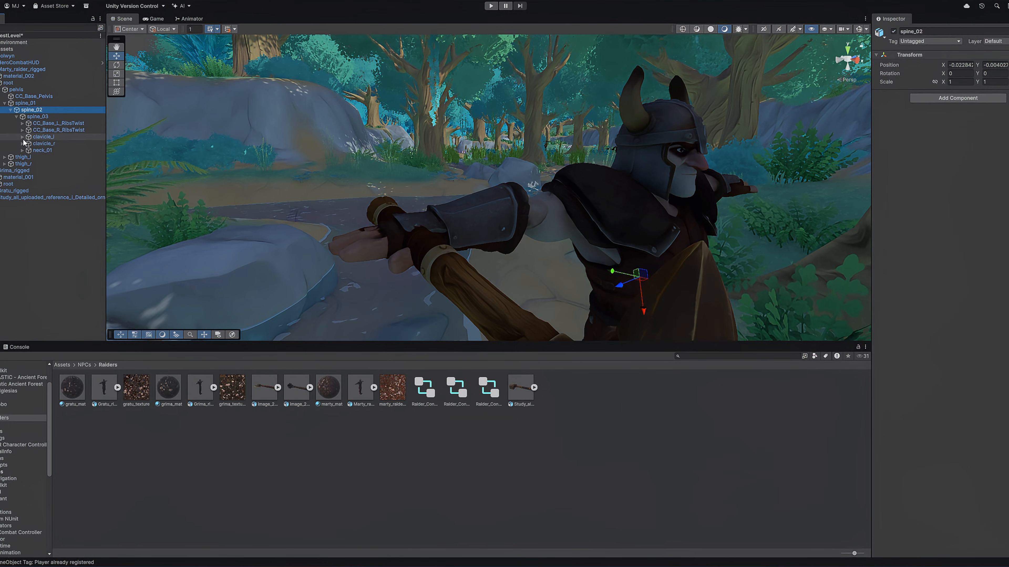
click(22, 143)
click(28, 150)
click(34, 156)
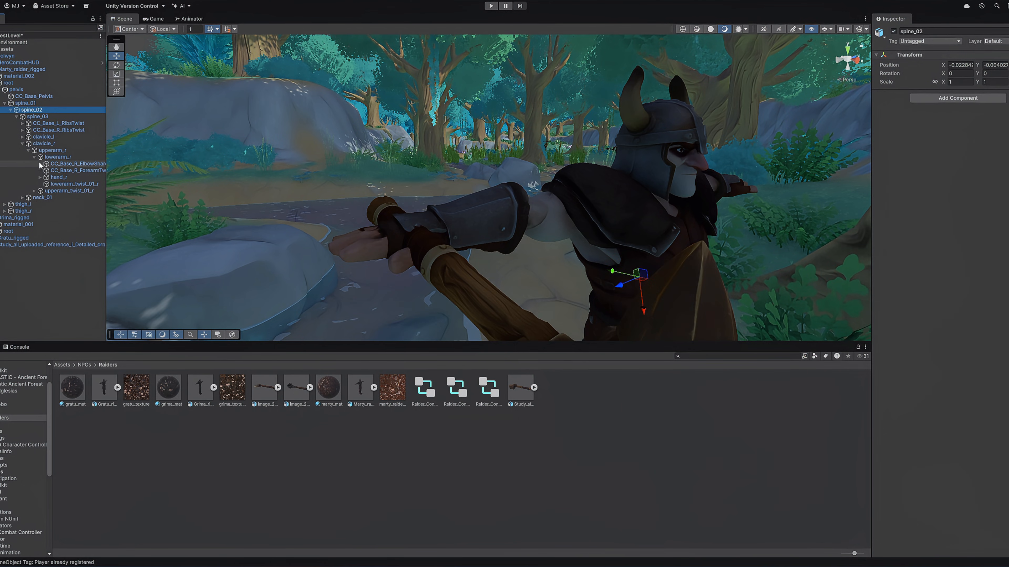
click(40, 178)
Rename the hammer object as warhammer and parent it to Marty_raider_rigged's hand_r bone
click(13, 279)
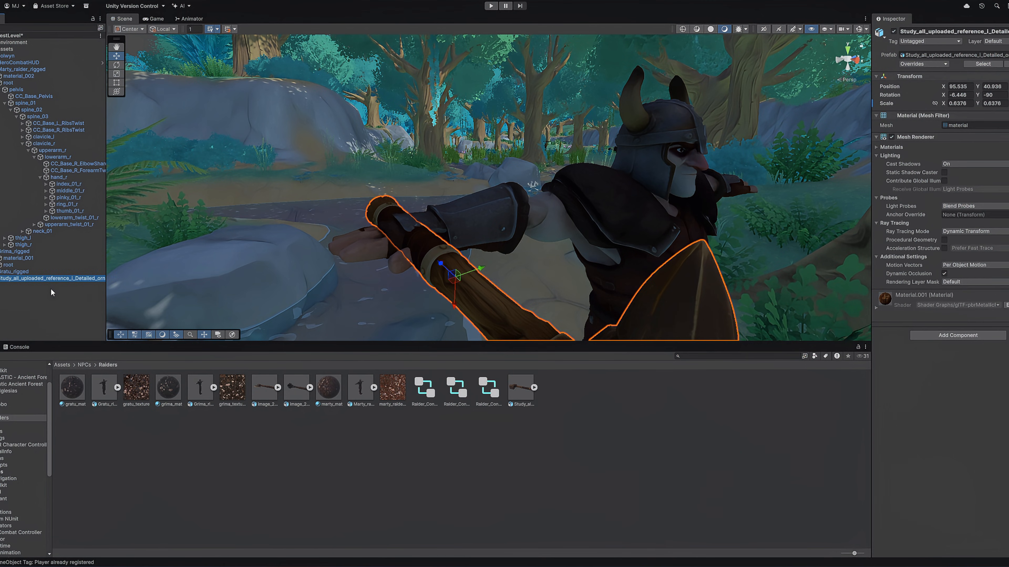
key(F2)
text(Warhammer)
key(Return)
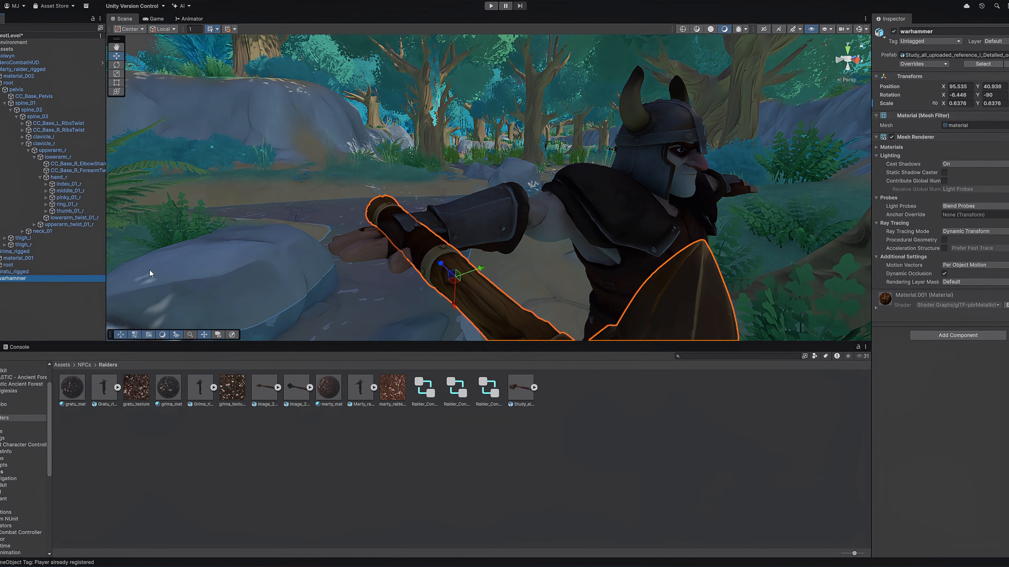
drag(34, 279, 82, 181)
Copy the Melee Weapon component from Marty's hand_r bone and paste it as a new component on warhammer
click(71, 178)
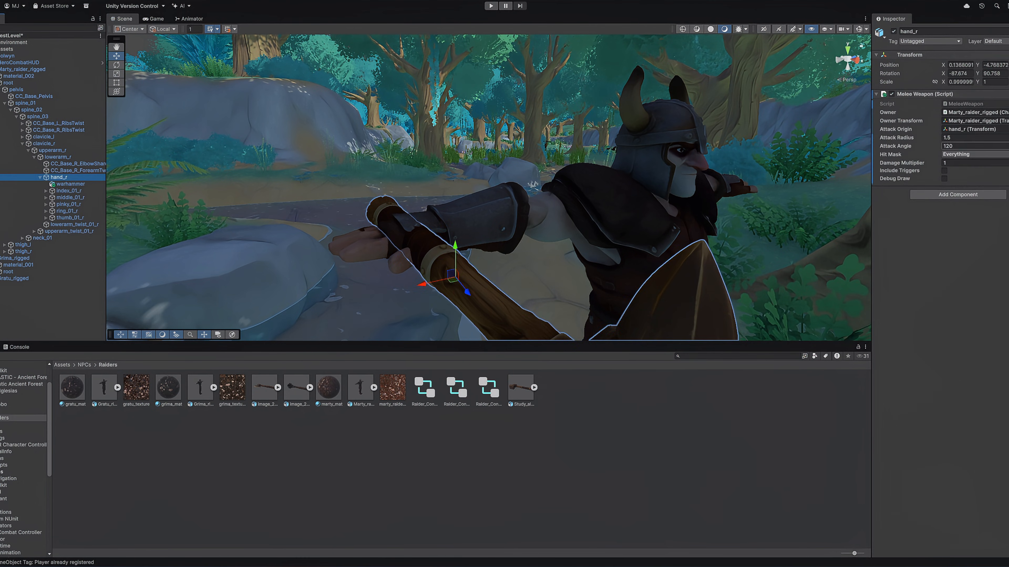
click(1008, 94)
click(992, 154)
click(82, 186)
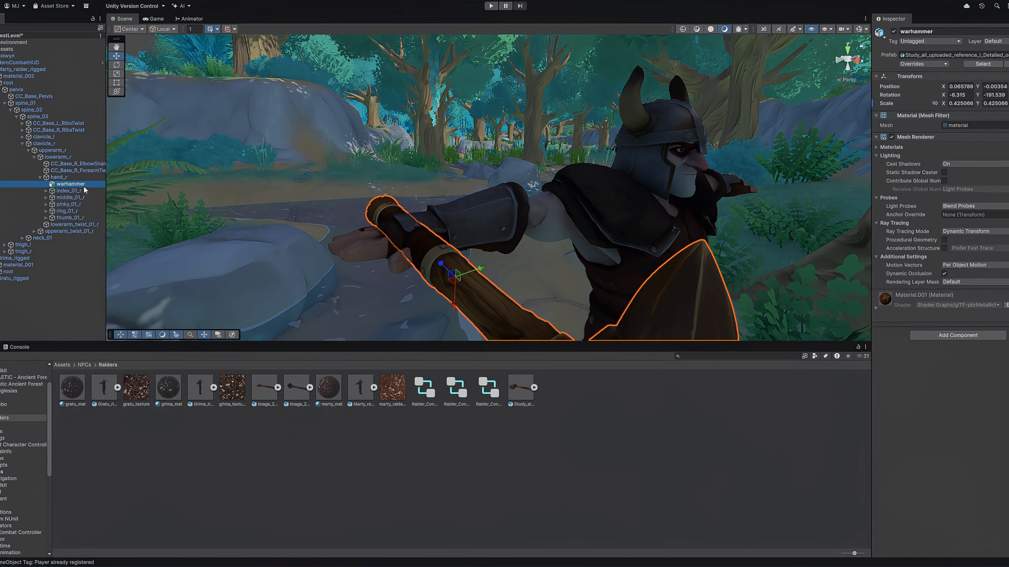
right_click(937, 138)
click(969, 196)
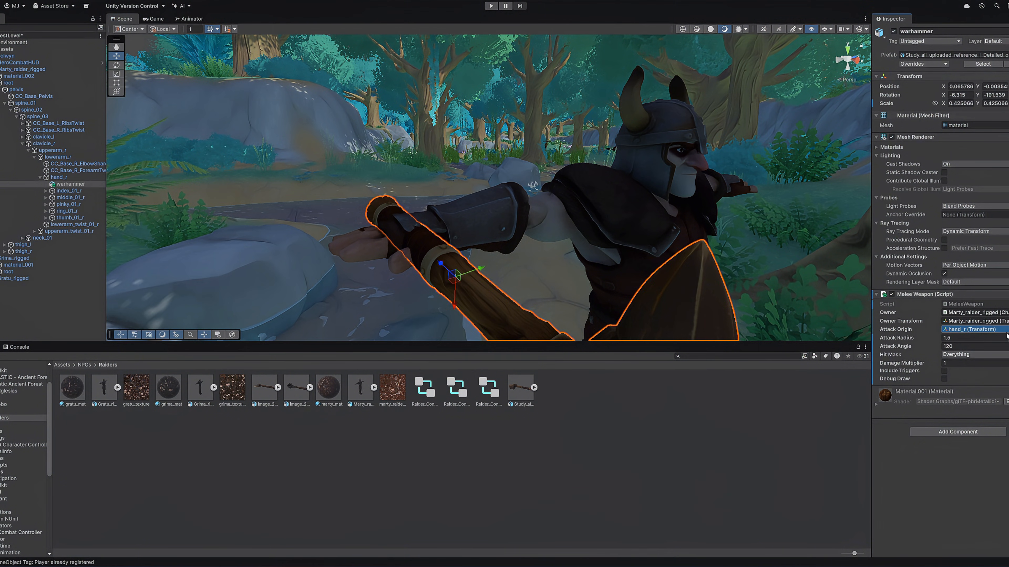
Remove the original Melee Weapon component from Marty's hand_r bone
click(66, 178)
right_click(938, 95)
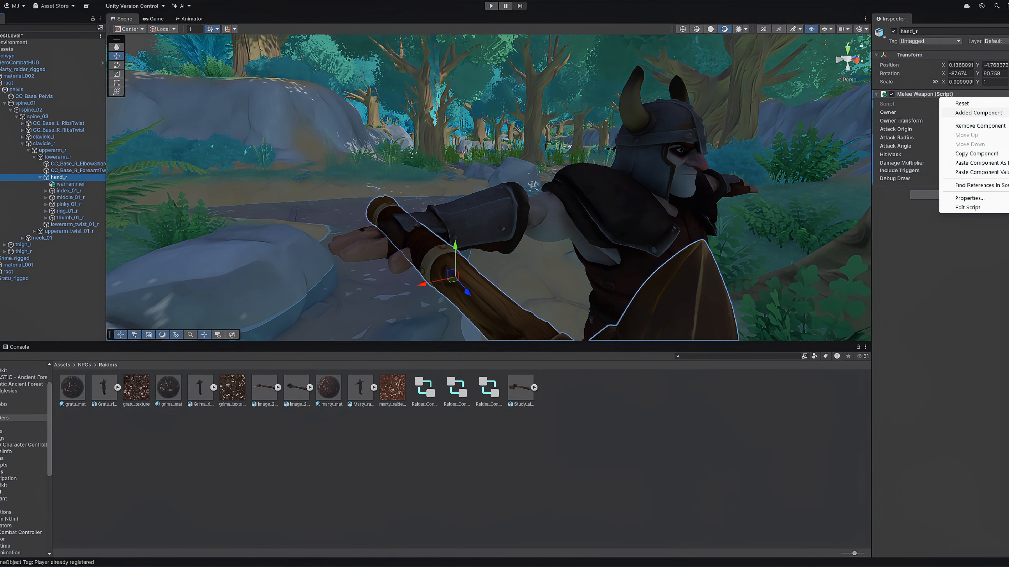
click(979, 126)
click(491, 5)
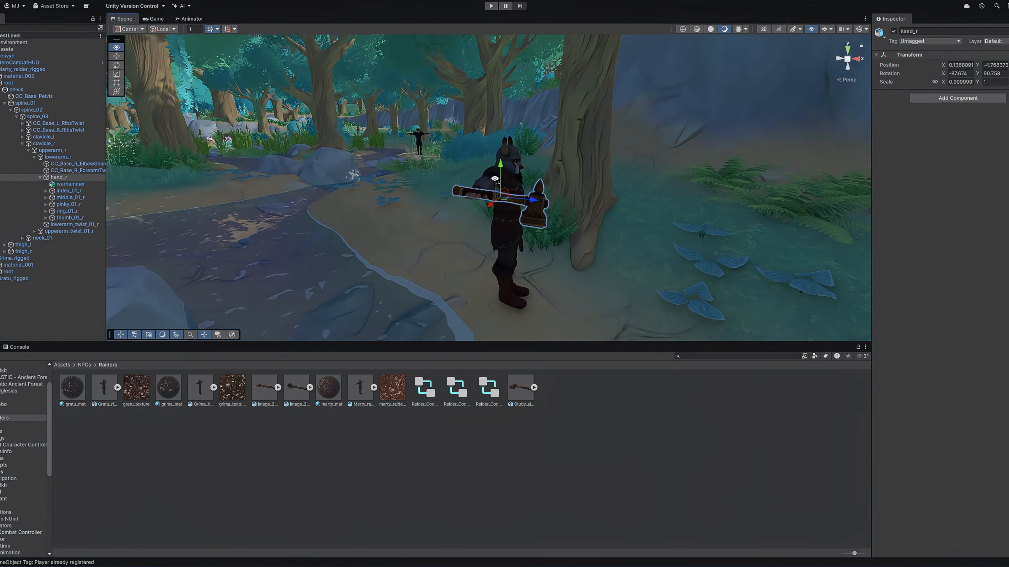
Place the metal-headed club model in the scene beside the dark-haired raider near the stream and scale it uniformly to about 0.505
key(w)
right_drag(361, 182, 308, 216)
drag(296, 393, 419, 190)
key(f)
click(120, 75)
drag(502, 150, 483, 181)
Rotate the metal-headed club so its head points forward from the dark-haired raider and shift it toward his hand
right_drag(457, 179, 422, 175)
key(e)
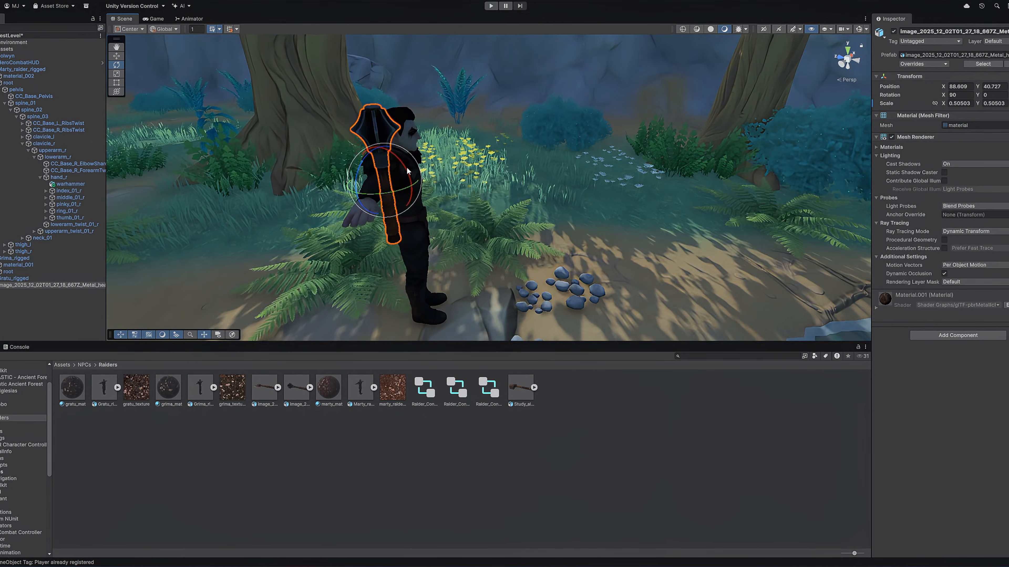
drag(421, 159, 449, 190)
right_drag(448, 191, 317, 159)
key(w)
drag(292, 151, 288, 131)
Set the transform handles to Local and move the club's handle into the dark-haired raider's hand, at about X 88.456, Y 40.902
right_drag(236, 95, 318, 103)
click(163, 29)
click(171, 40)
click(171, 49)
drag(289, 120, 290, 181)
right_drag(290, 181, 397, 215)
drag(430, 223, 418, 229)
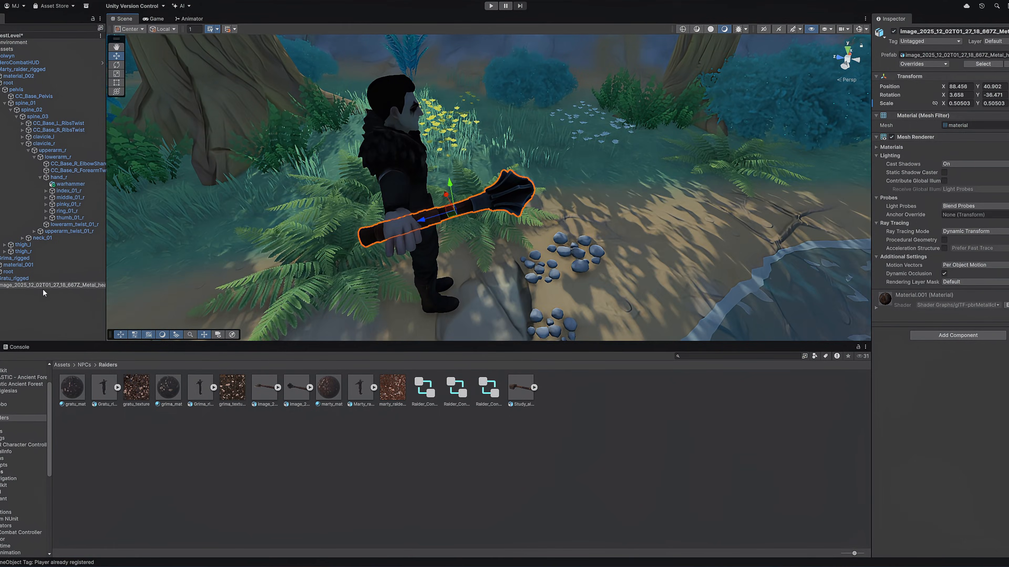
Rename the metal-headed club object as mace and parent it to the hand_r bone
click(42, 285)
text(mace)
key(Return)
drag(45, 285, 59, 178)
Run the game and test combat against the horned raider with the war hammer, continuing along the forest path once he is defeated
click(492, 6)
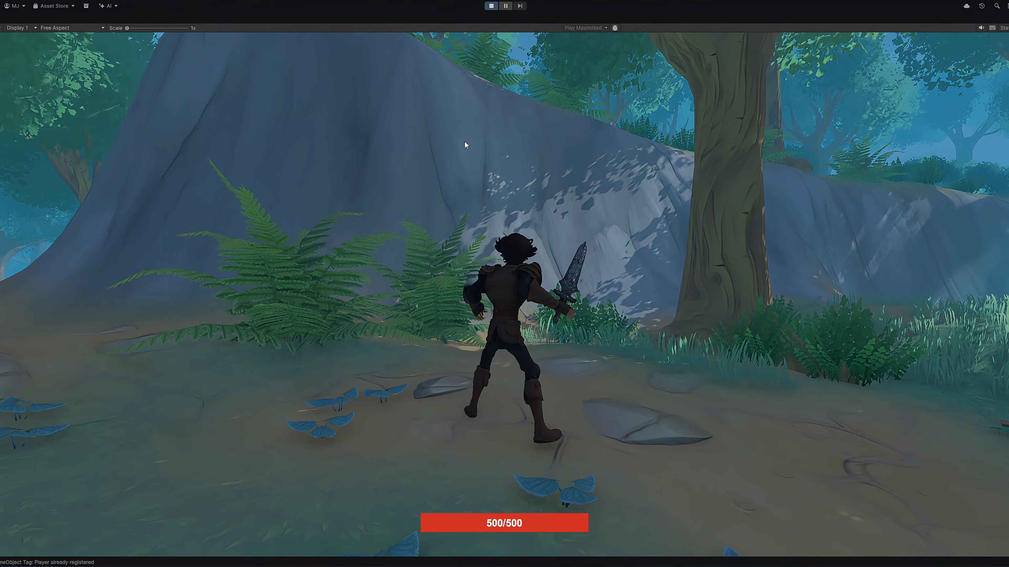
key(w)
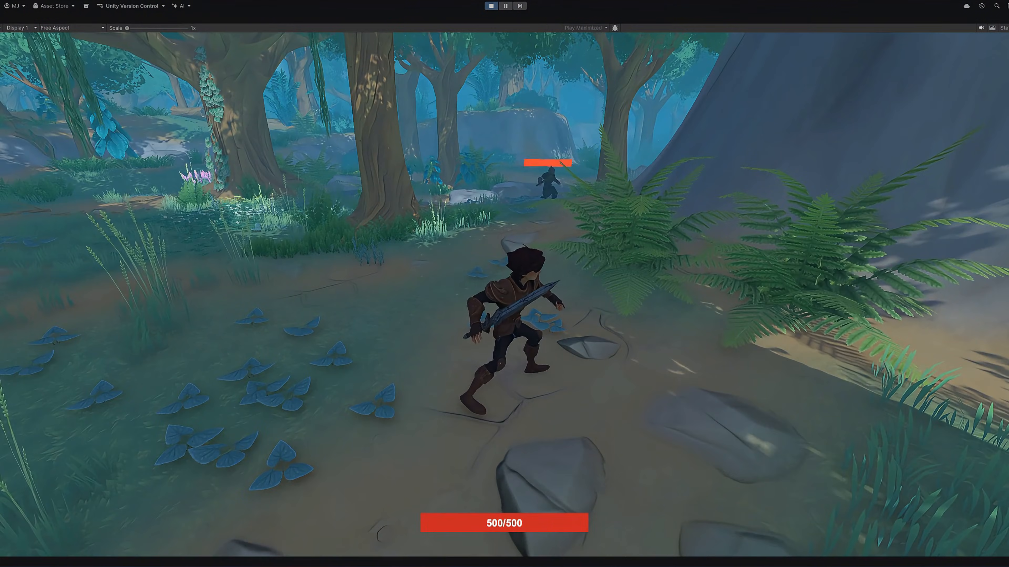
key(space)
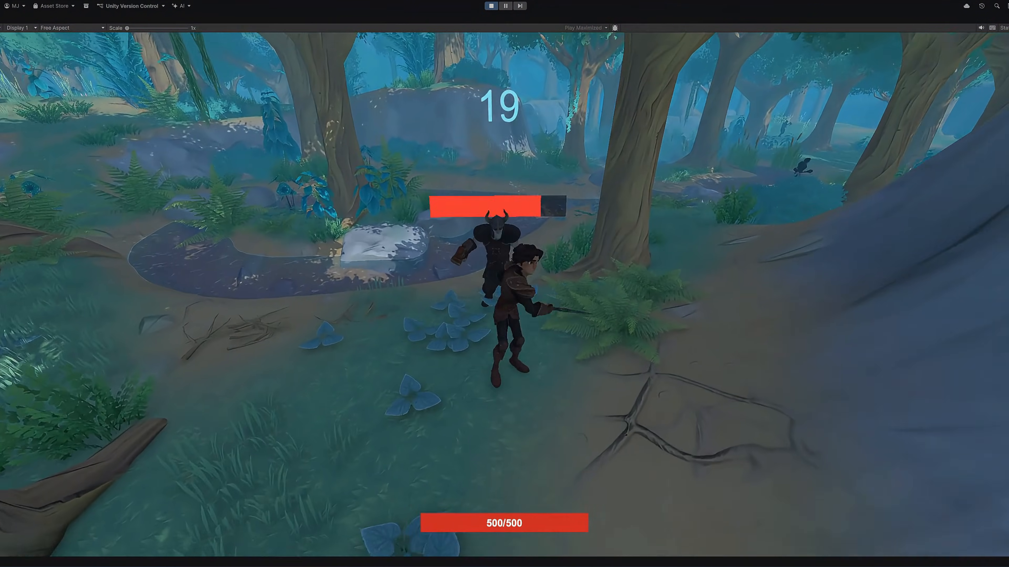
key(s)
key(w)
key(s)
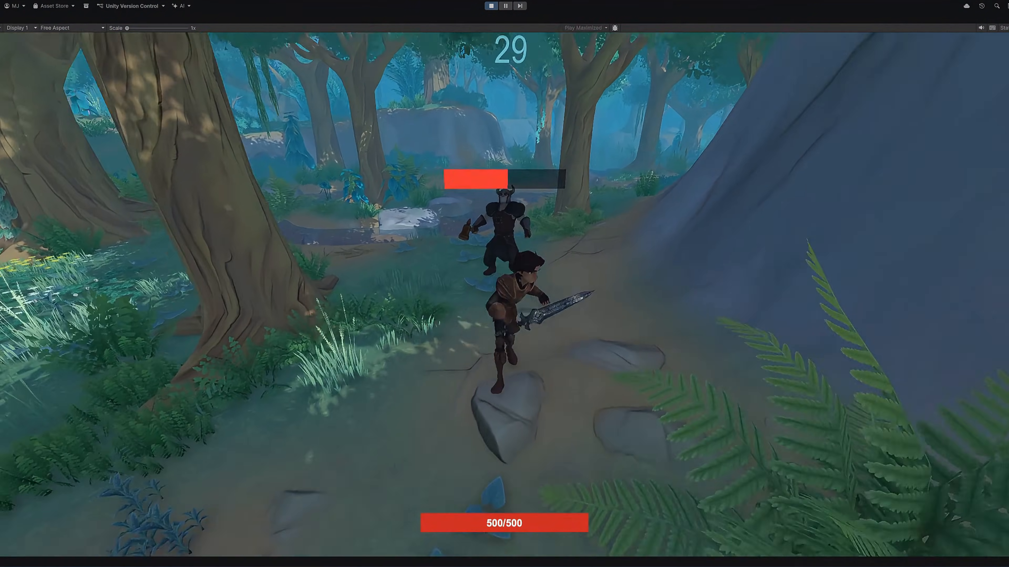
key(w)
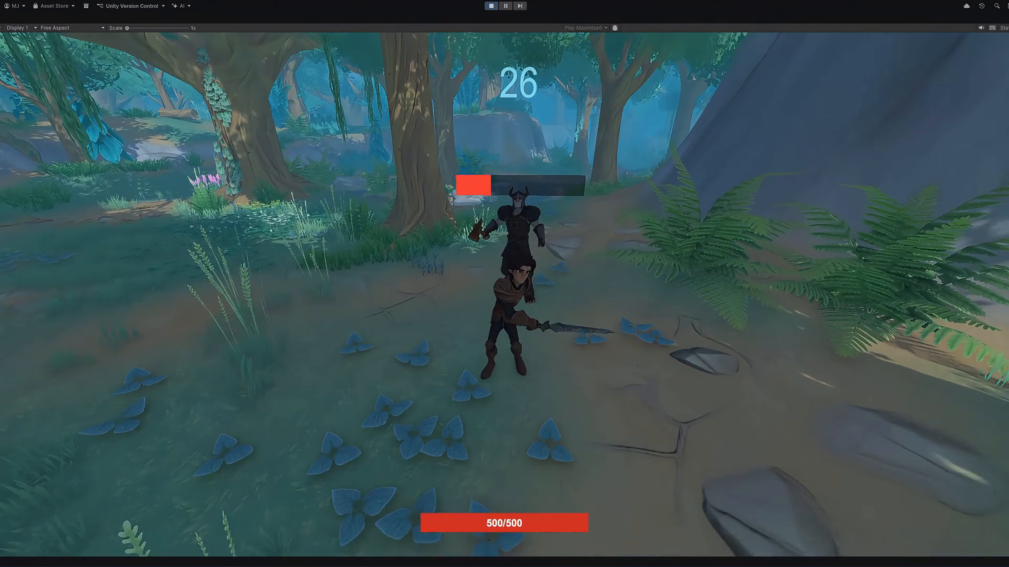
key(s)
key(w)
key(w)
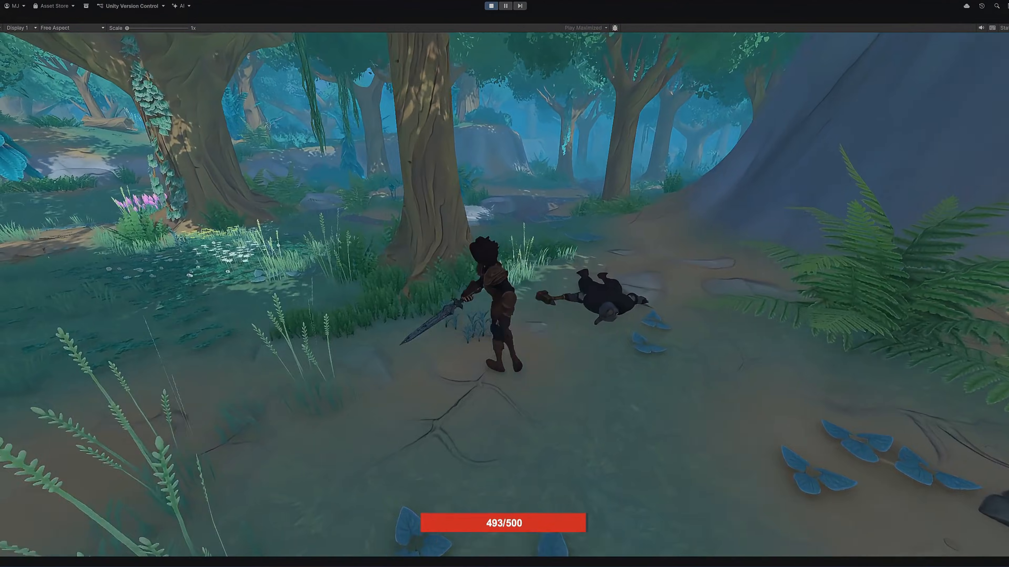
key(w)
key(w)
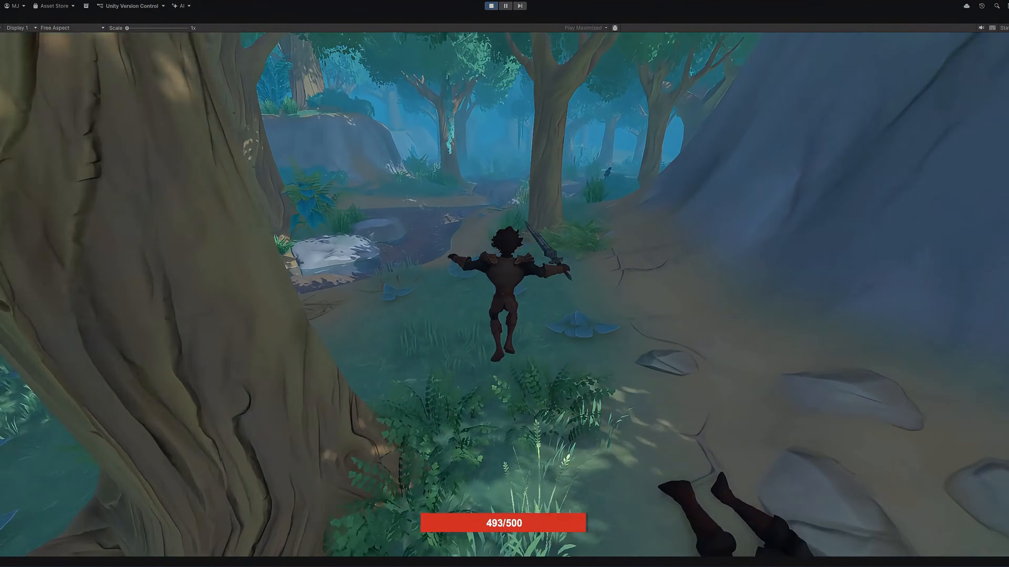